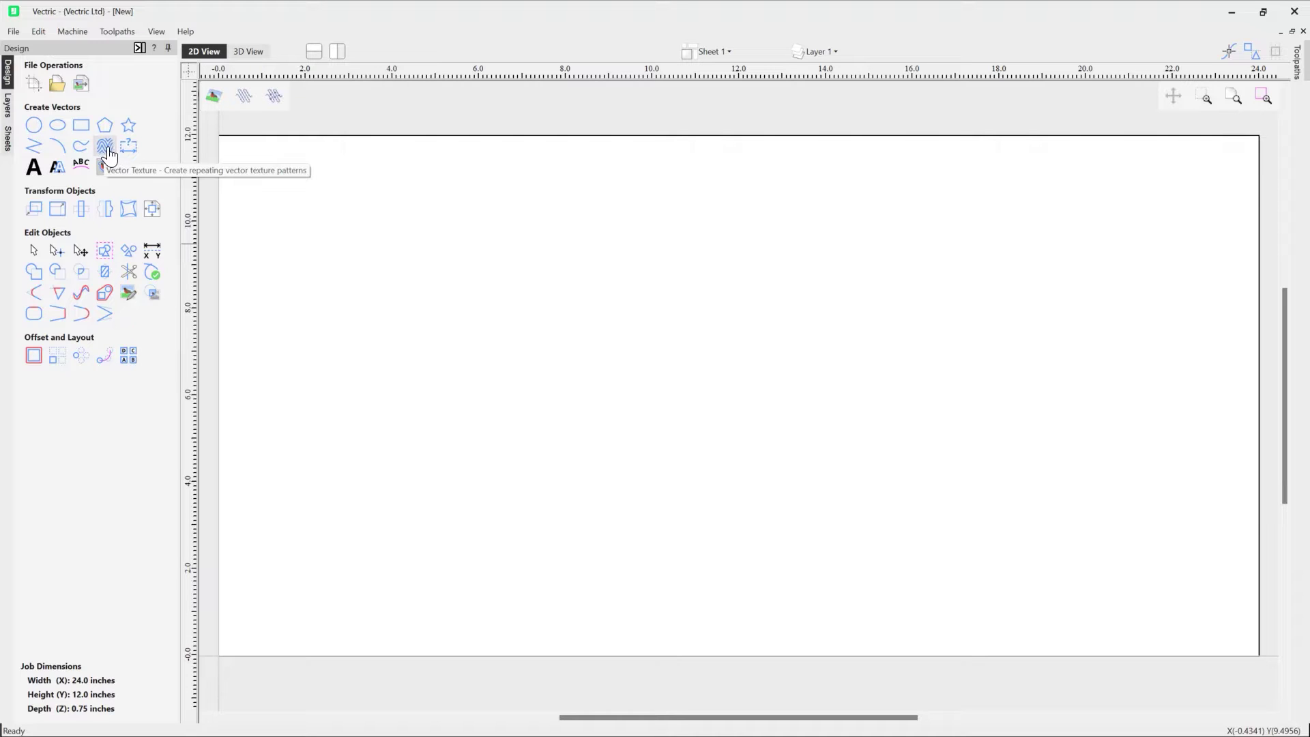
Start a new vector texture and set its angle to 0 degrees after trying the angle adjustment.
click(112, 155)
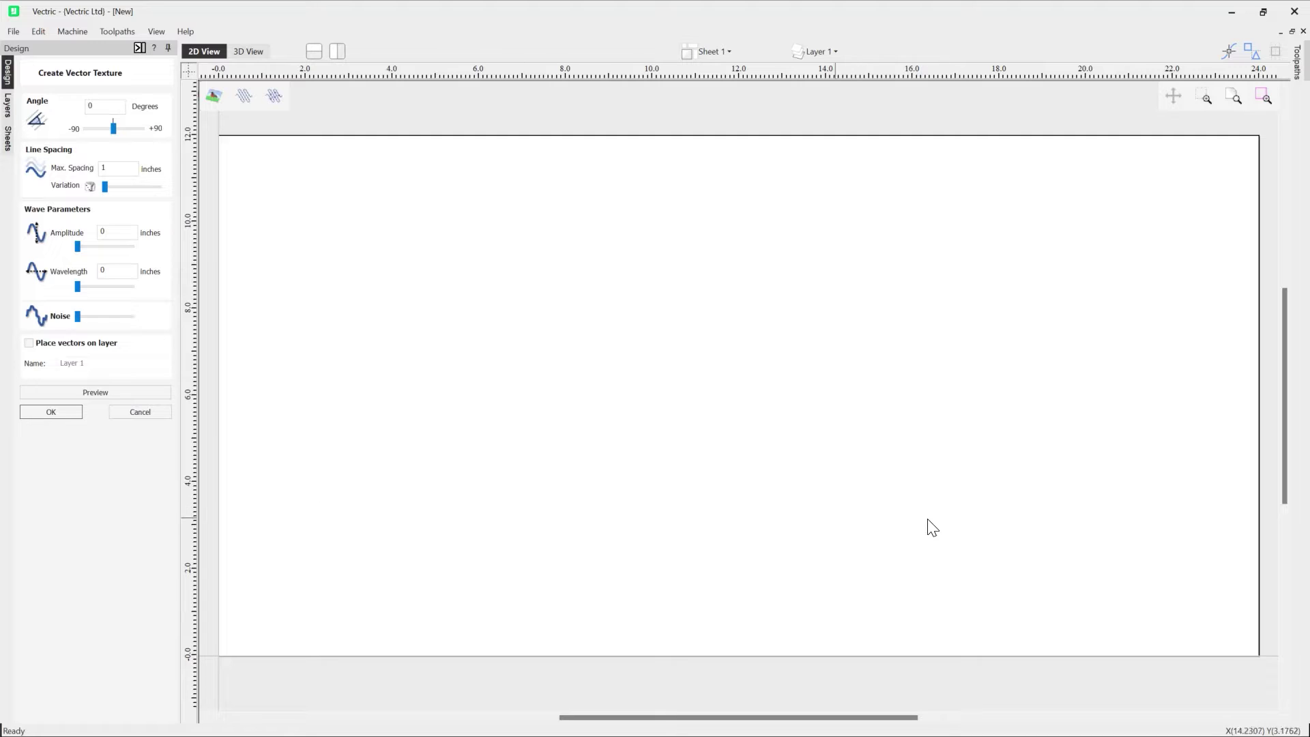
double_click(108, 105)
mouse_move(112, 127)
mouse_down()
mouse_move(100, 128)
mouse_move(131, 129)
mouse_up()
double_click(93, 106)
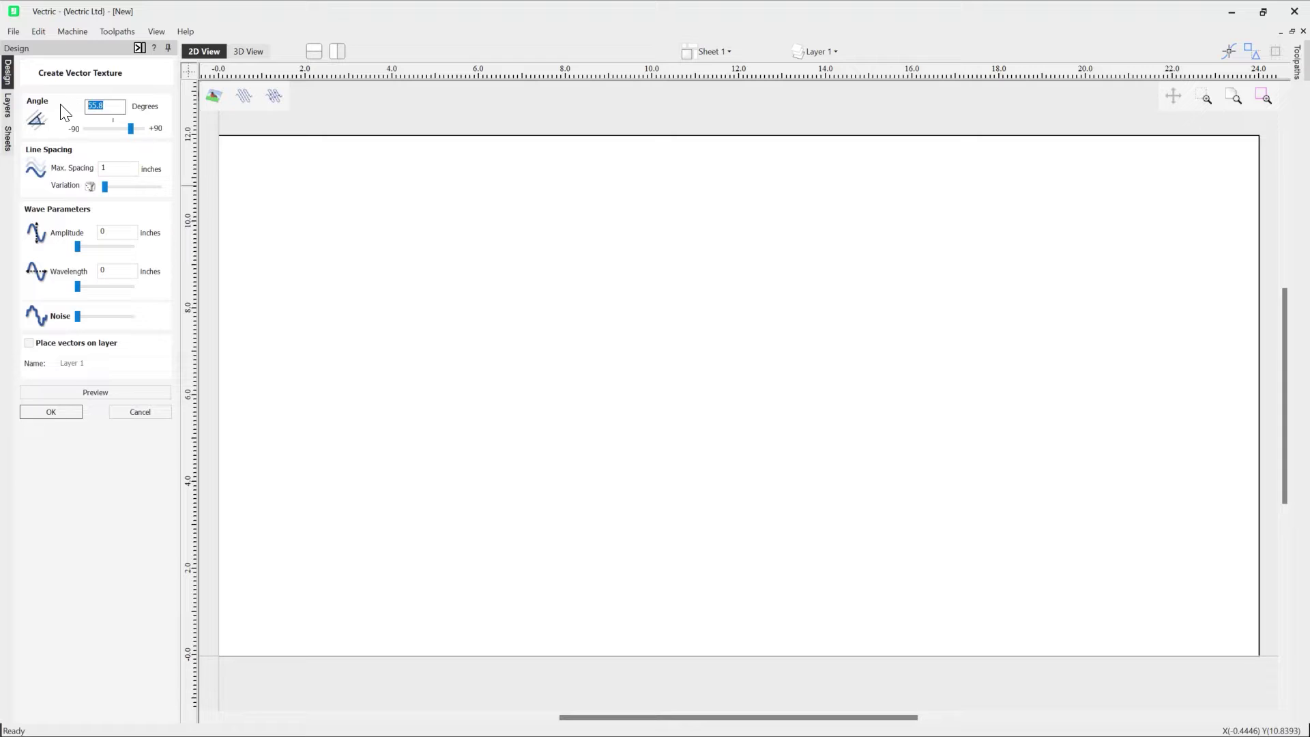
text(0)
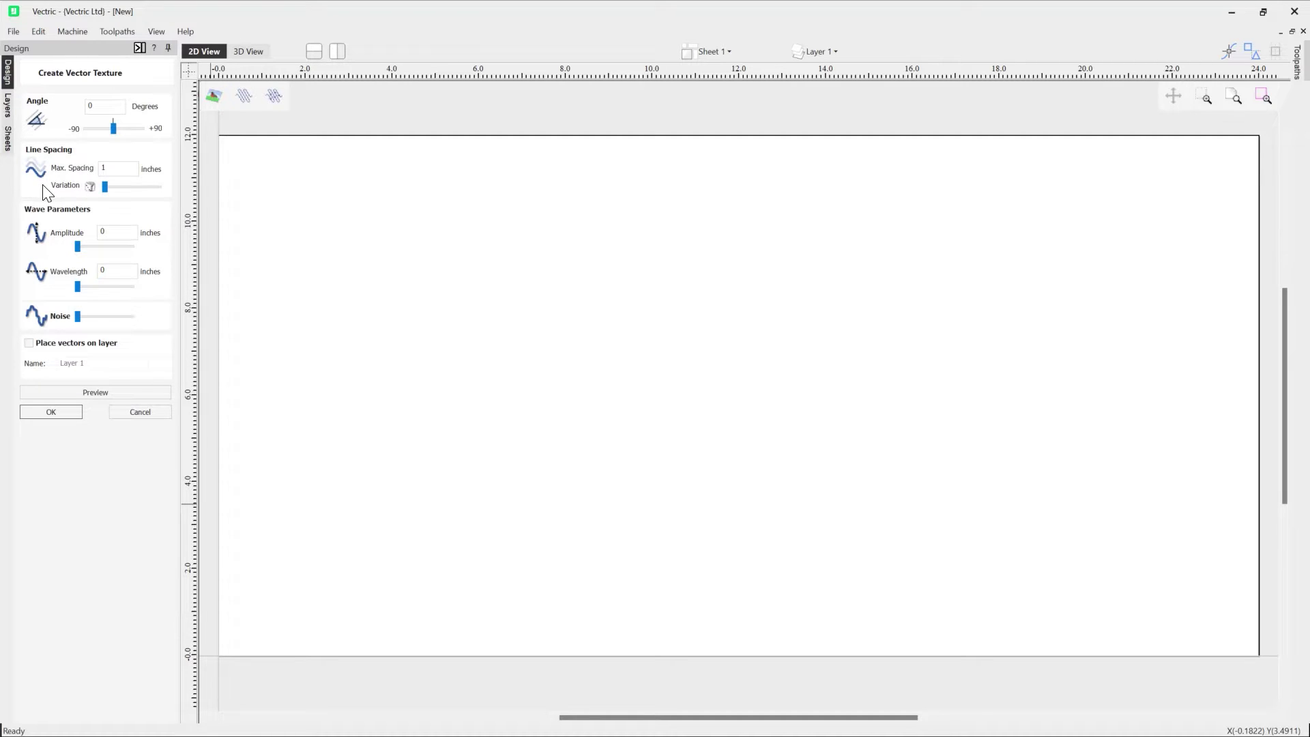
Set the texture's wave amplitude to 1 inch and wavelength to 6 inches, with a 1 inch maximum spacing and no variation or noise.
click(116, 169)
mouse_move(105, 187)
mouse_down()
mouse_move(148, 188)
mouse_move(96, 198)
mouse_up()
mouse_move(68, 243)
mouse_down()
mouse_move(111, 252)
mouse_move(75, 249)
mouse_up()
double_click(105, 231)
text(1)
double_click(106, 270)
text(6)
drag(79, 318, 122, 326)
Place the texture vectors on a layer named Wave, preview the pattern and create it.
click(130, 362)
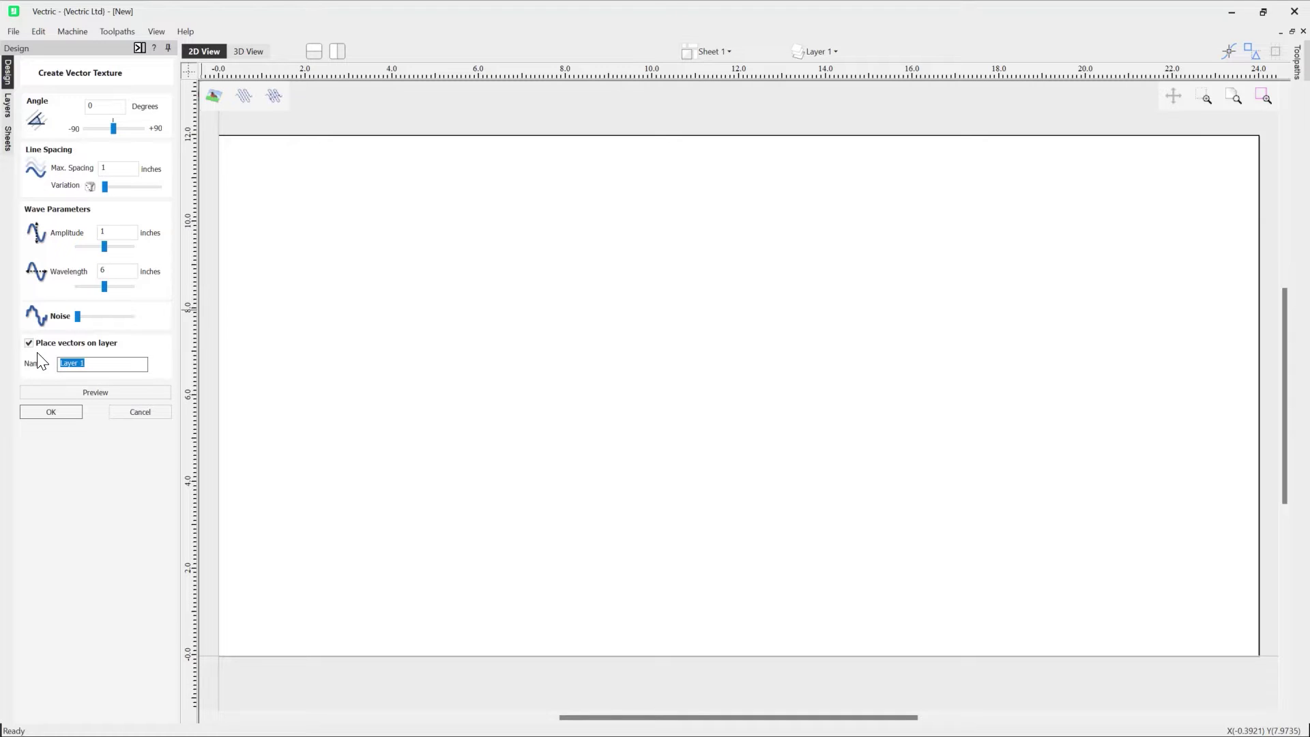
text(T)
click(118, 394)
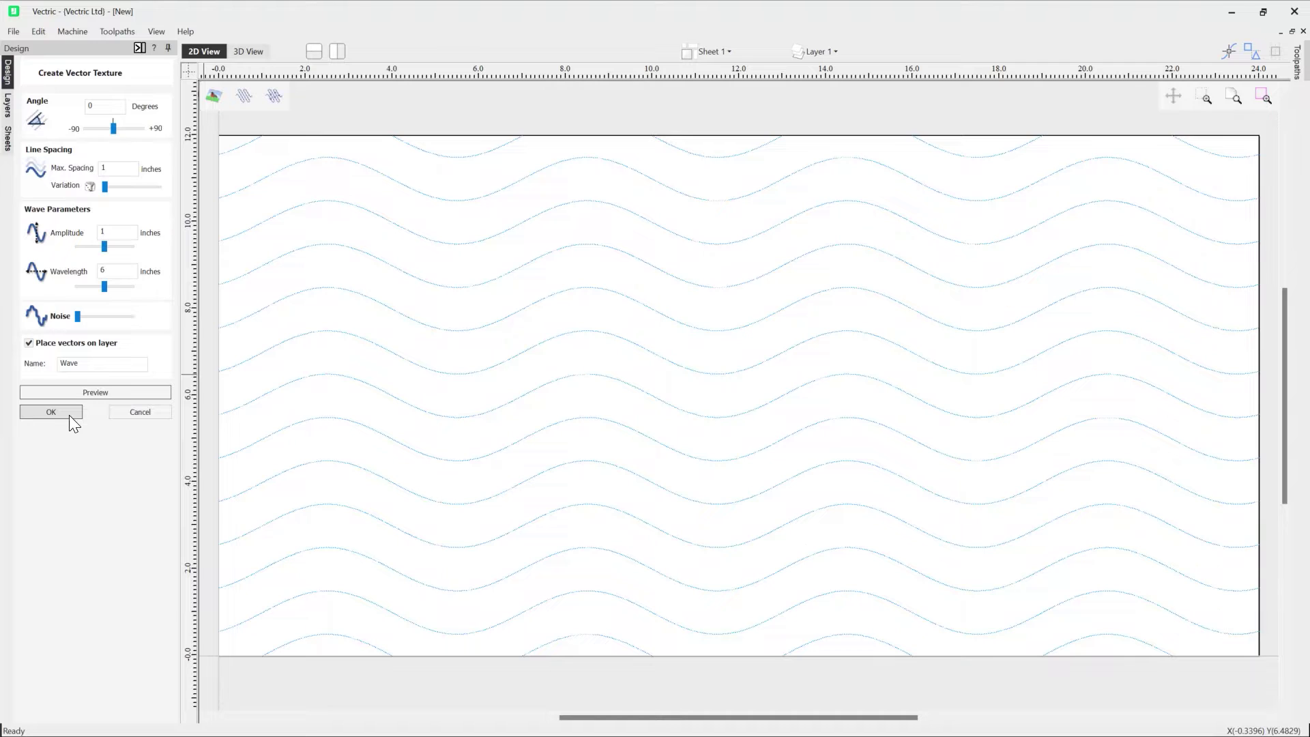
click(51, 412)
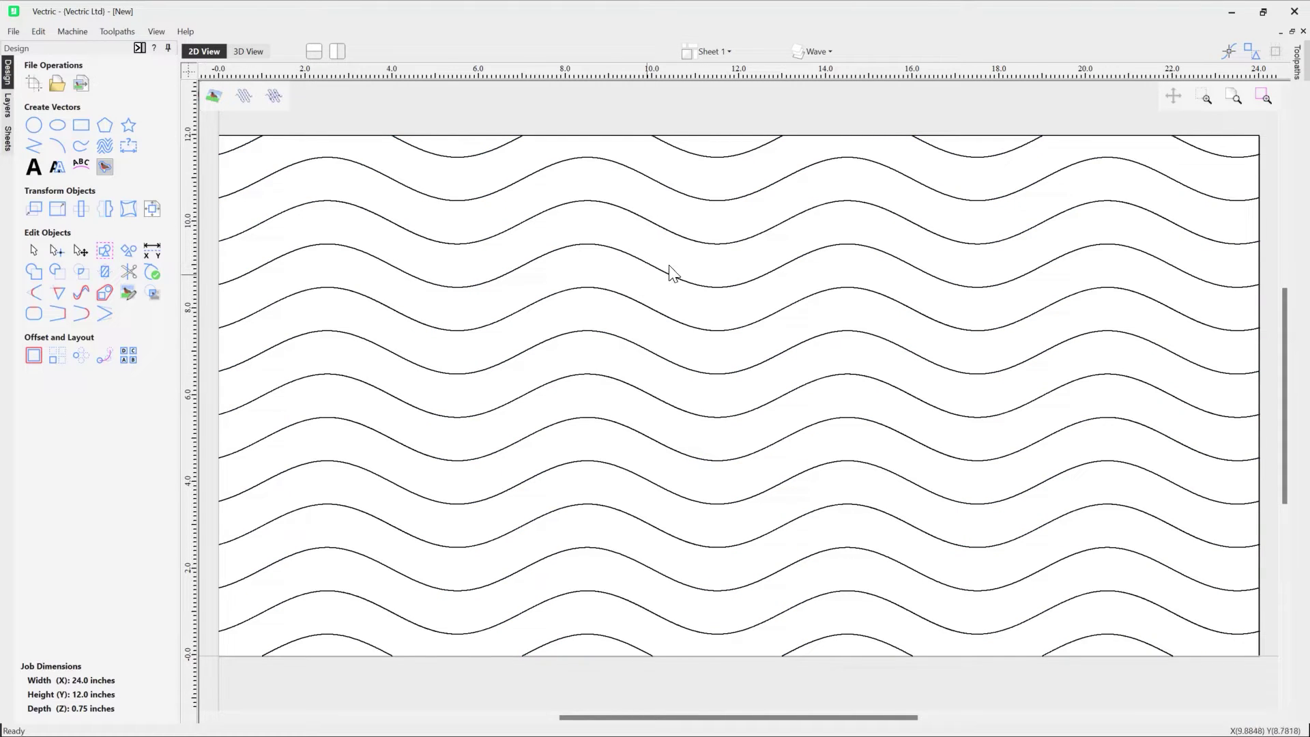
Edit the existing wave texture to a maximum line spacing of 0.3 inches, preview it and apply the change.
click(737, 331)
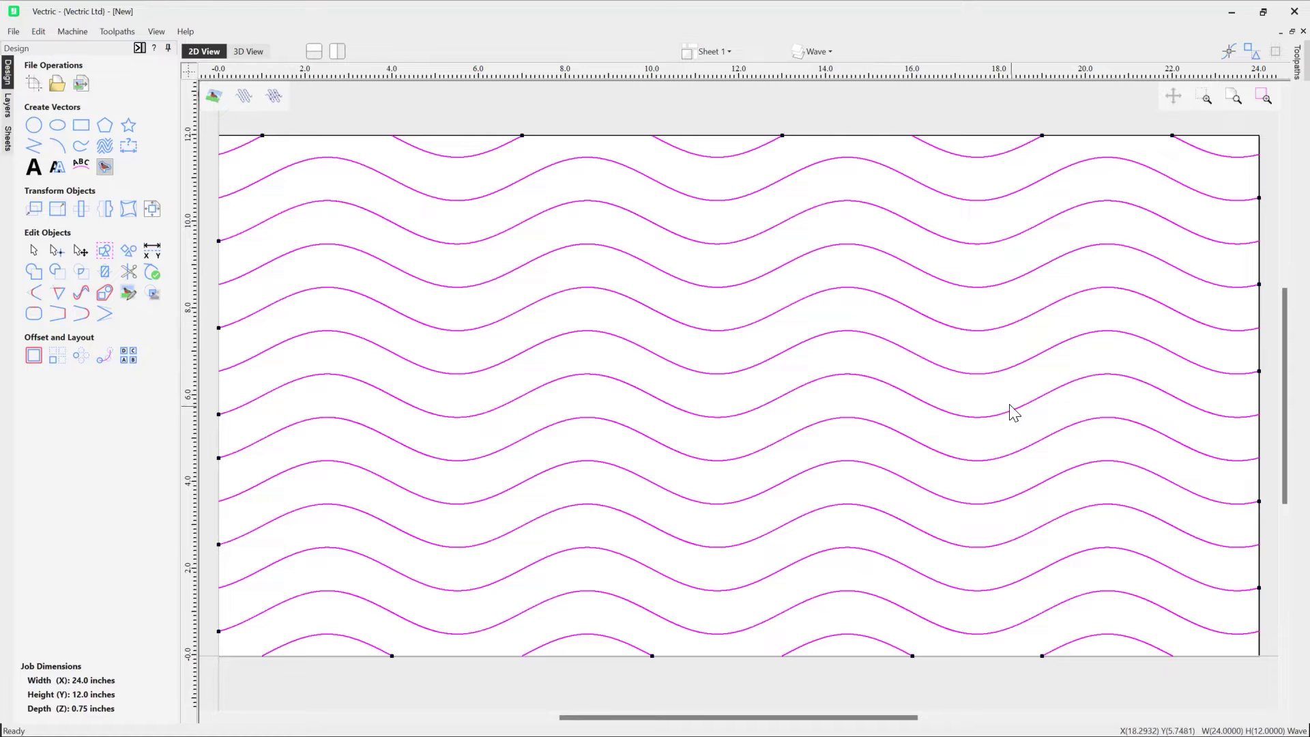
click(104, 155)
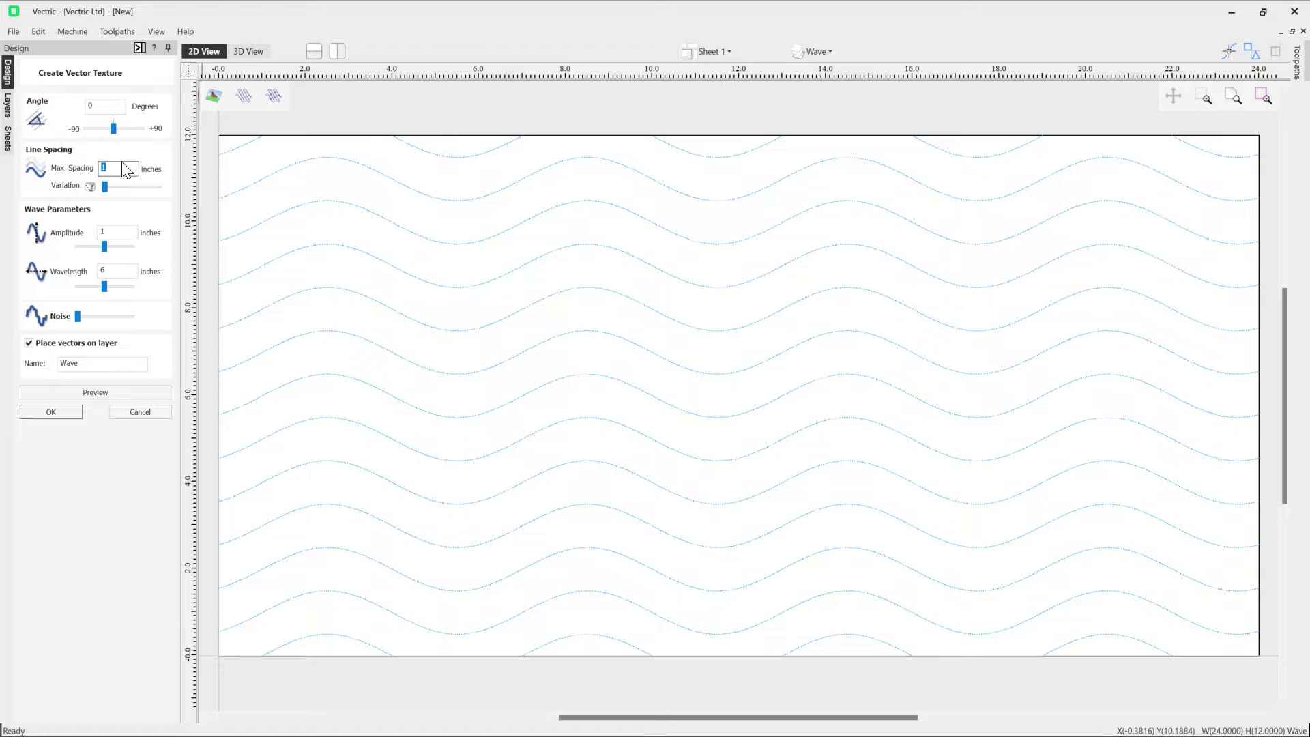
text(1)
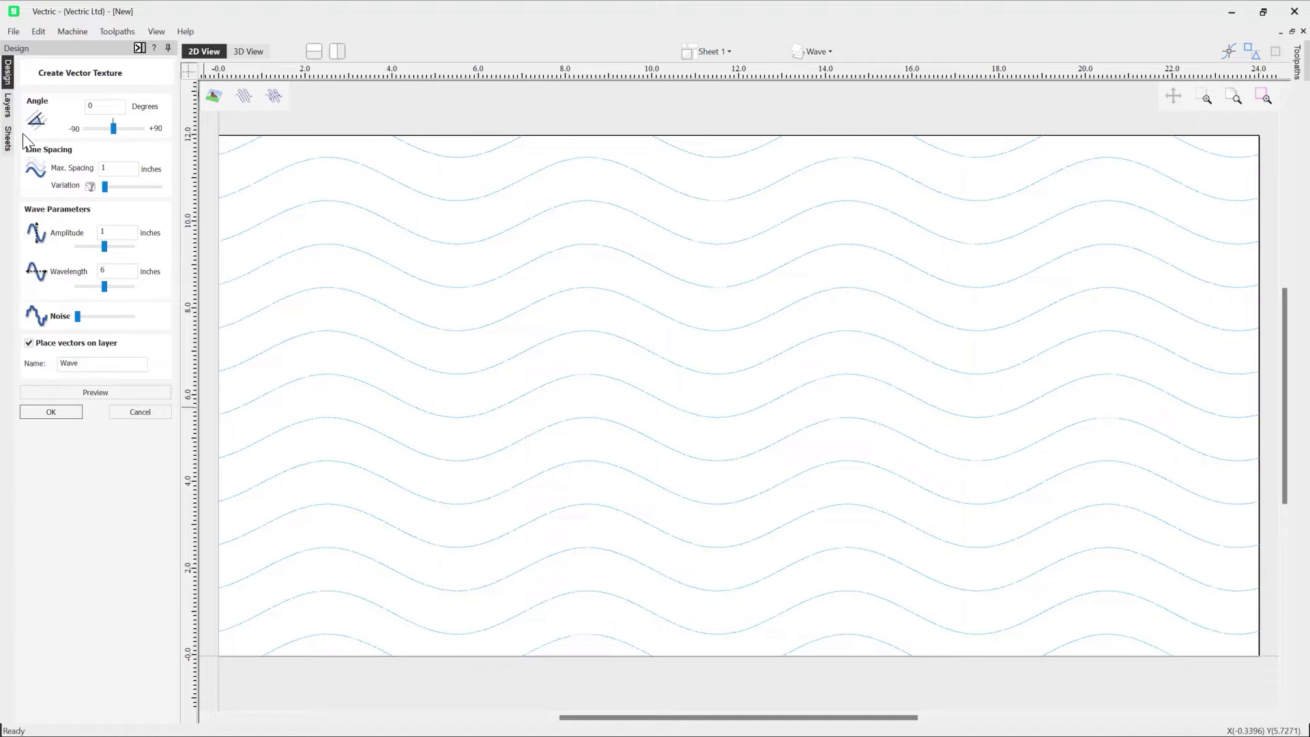
click(116, 168)
click(85, 392)
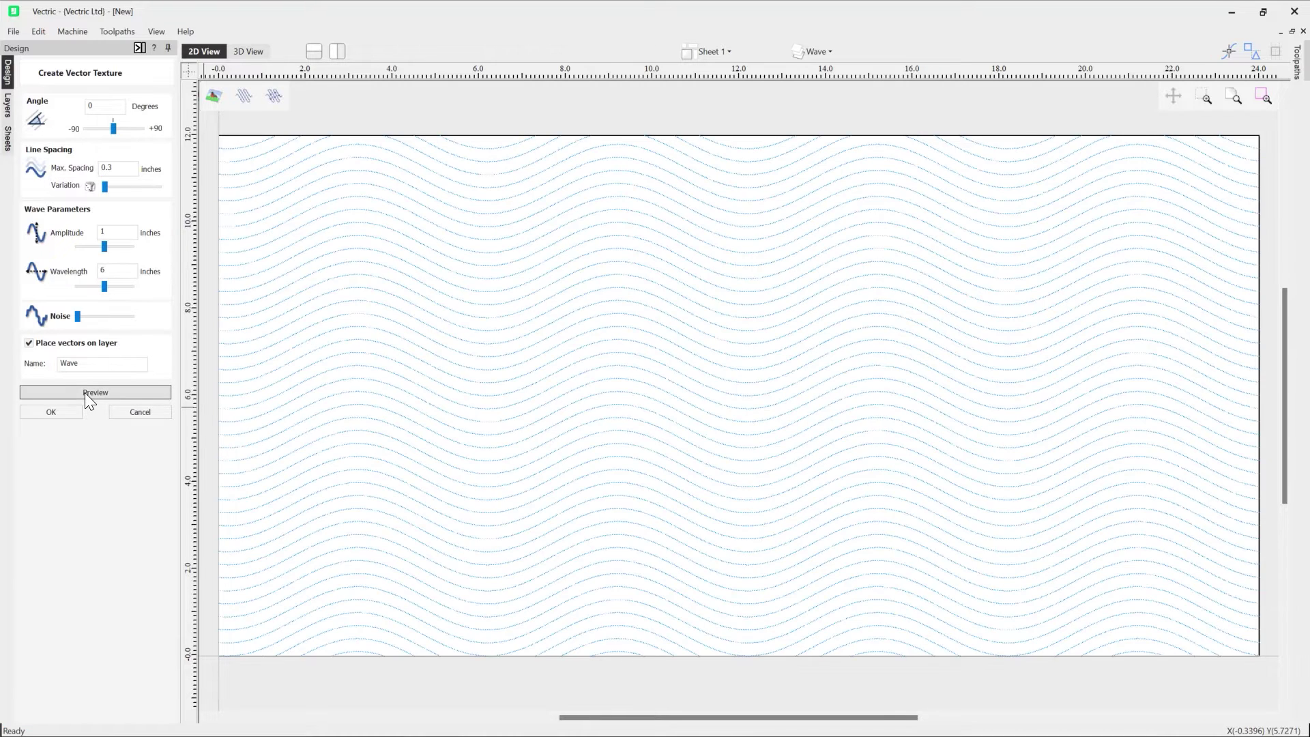
click(52, 412)
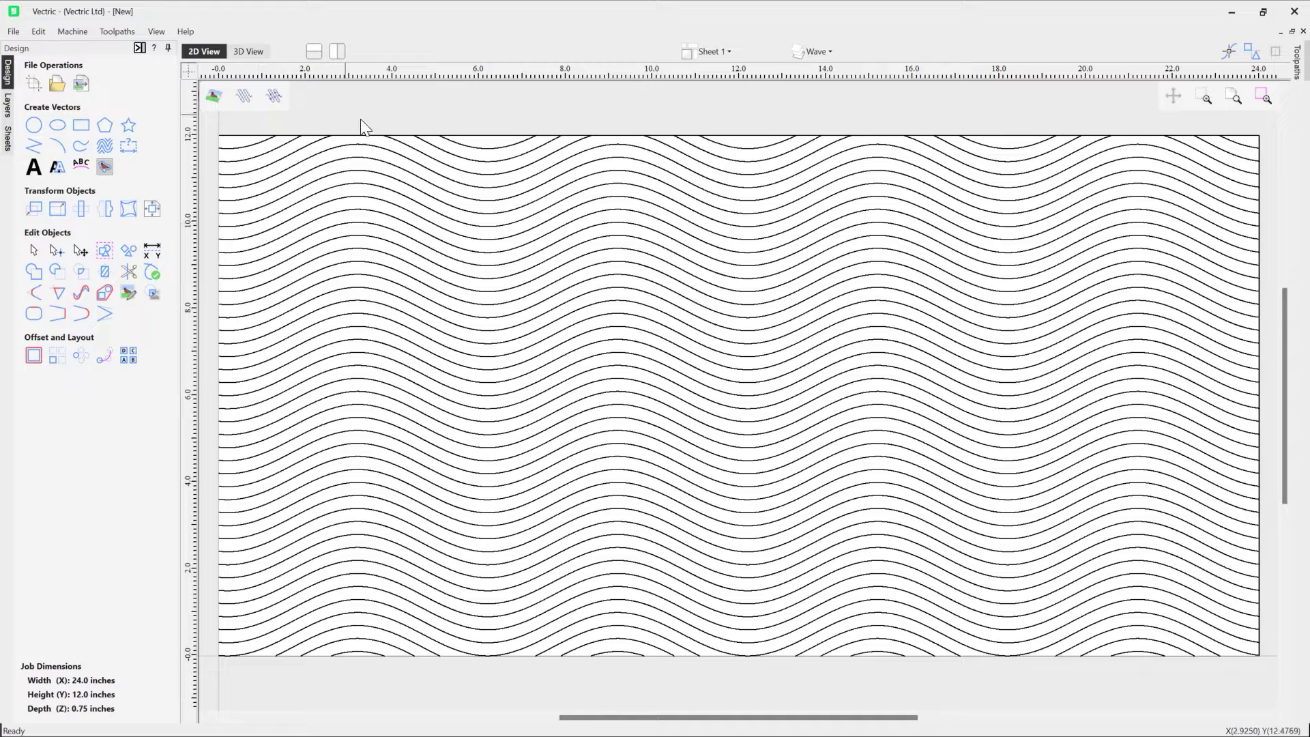
Hide the Wave layer and make Layer 1 the active layer.
click(817, 53)
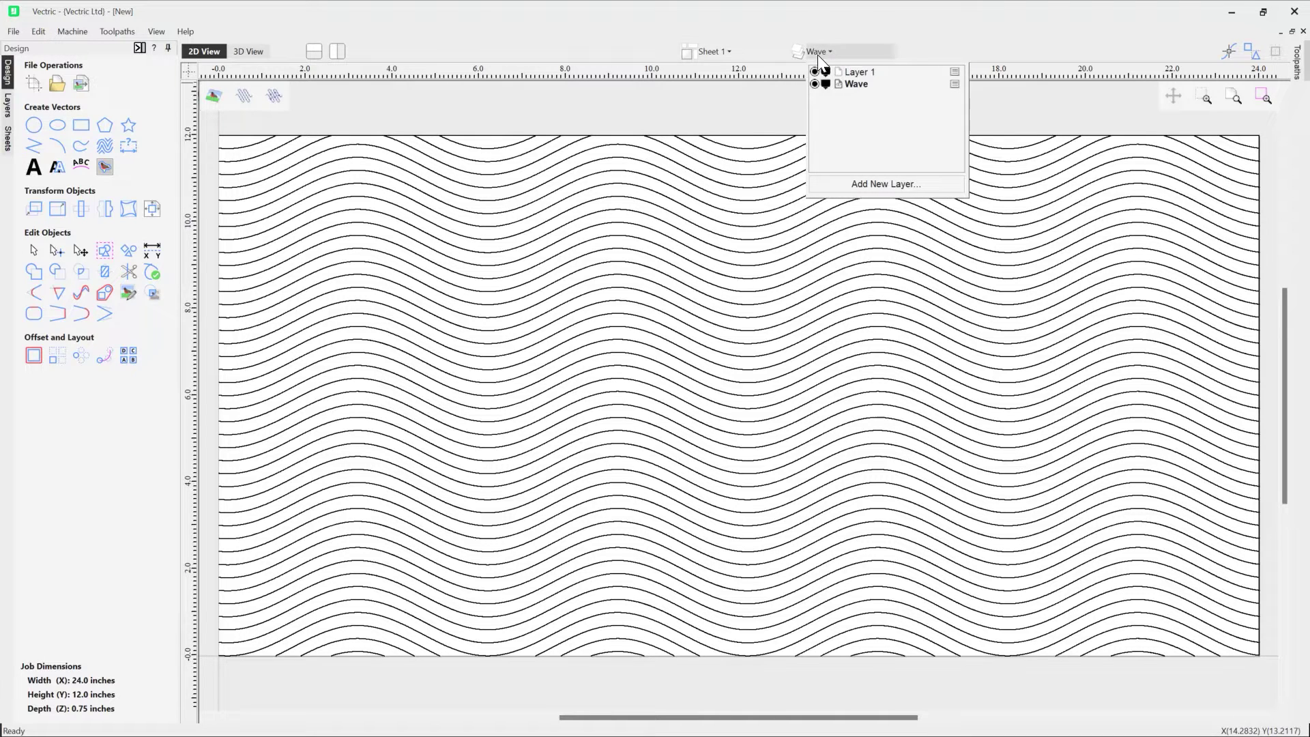
click(815, 84)
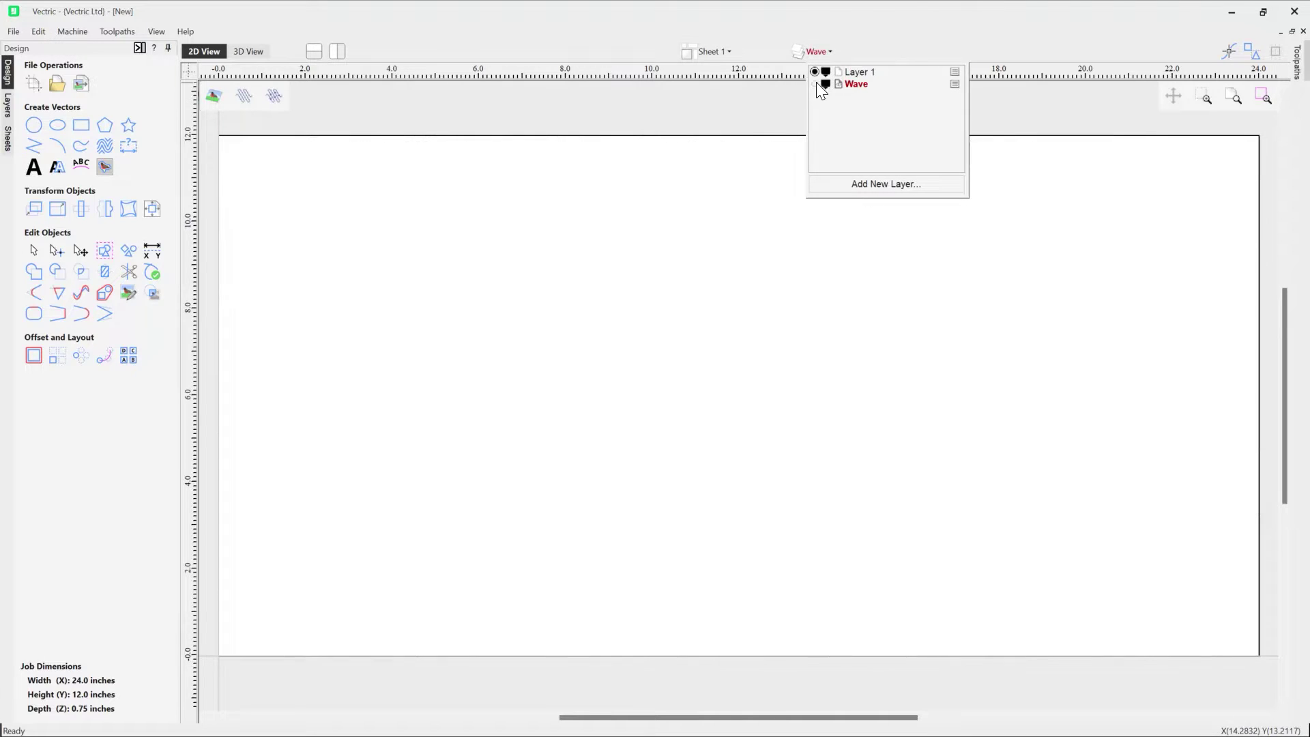
click(866, 72)
click(734, 180)
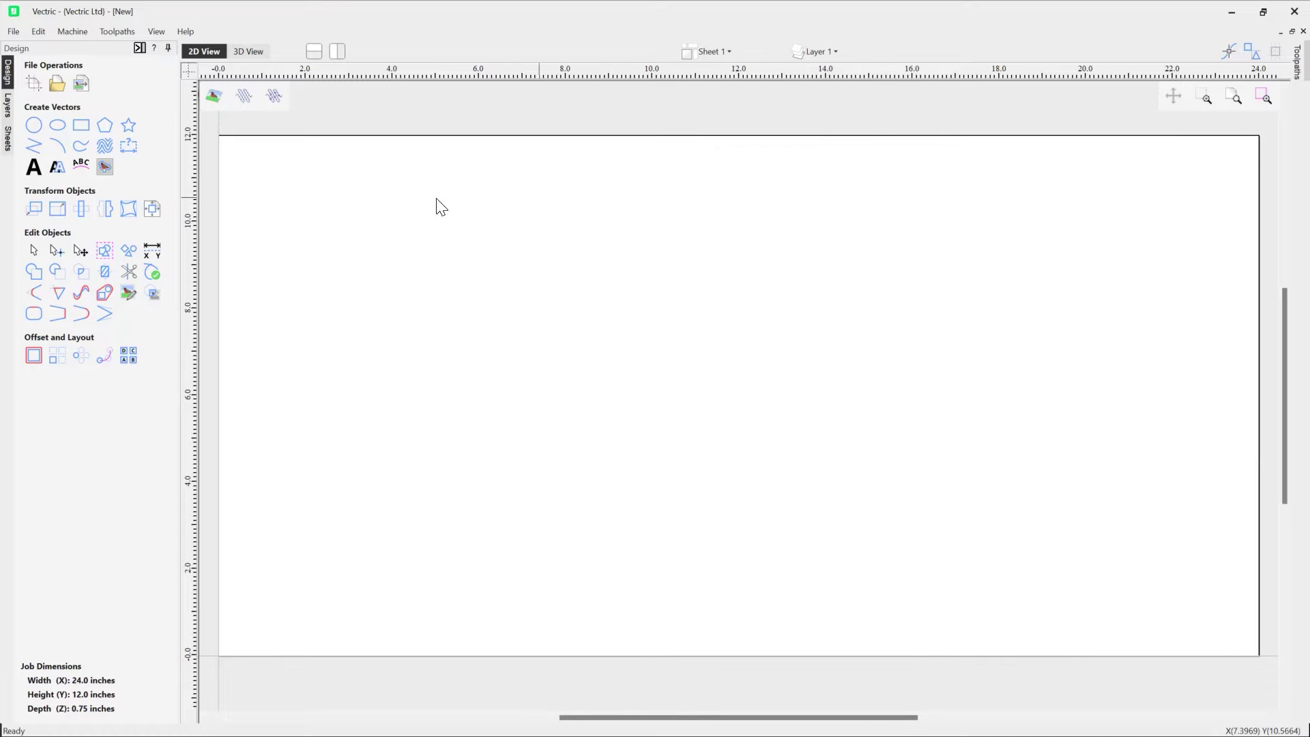
Start another vector texture with a 45-degree angle and preview it.
click(105, 146)
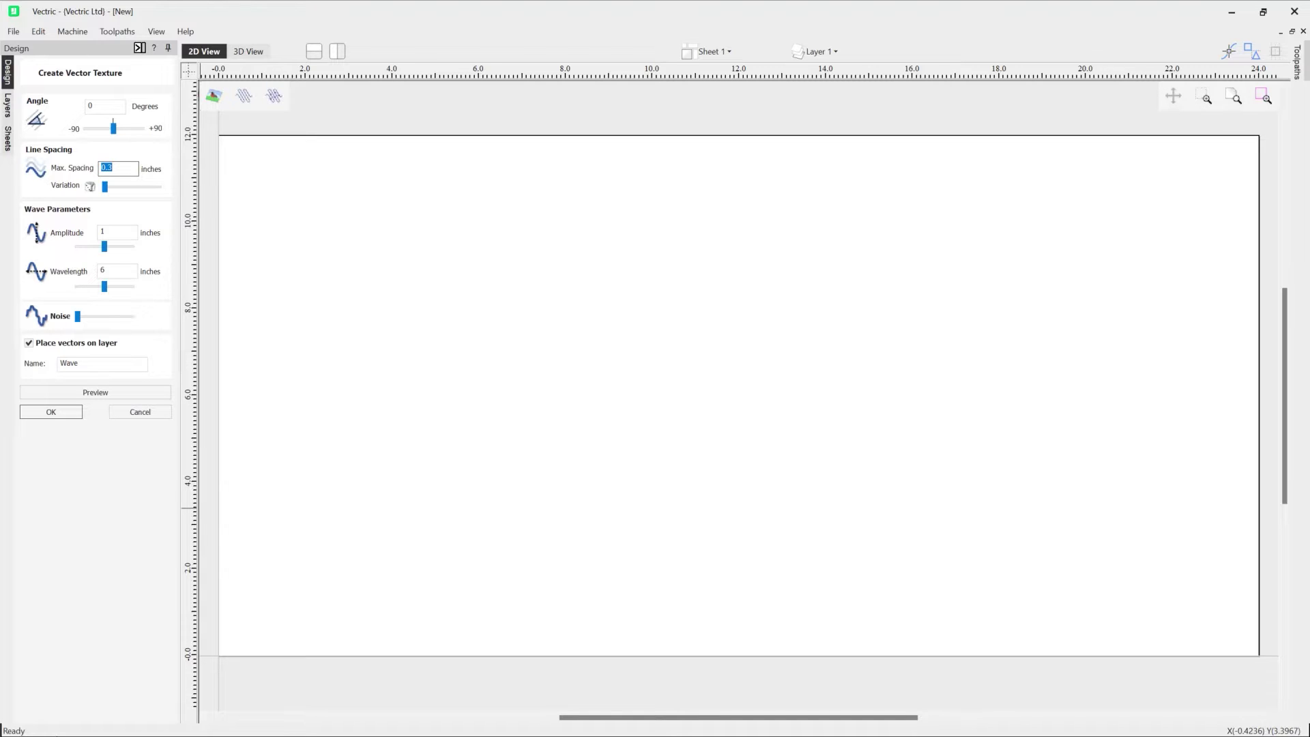
click(96, 105)
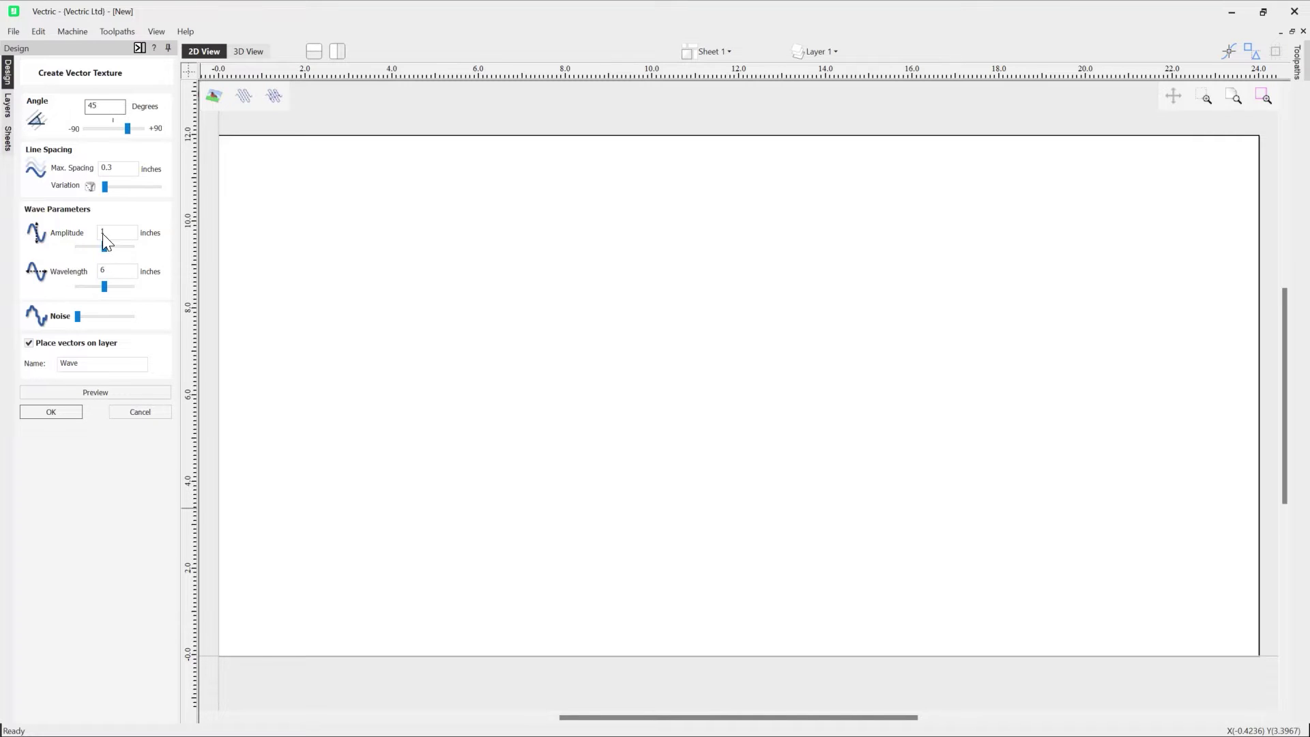
click(113, 390)
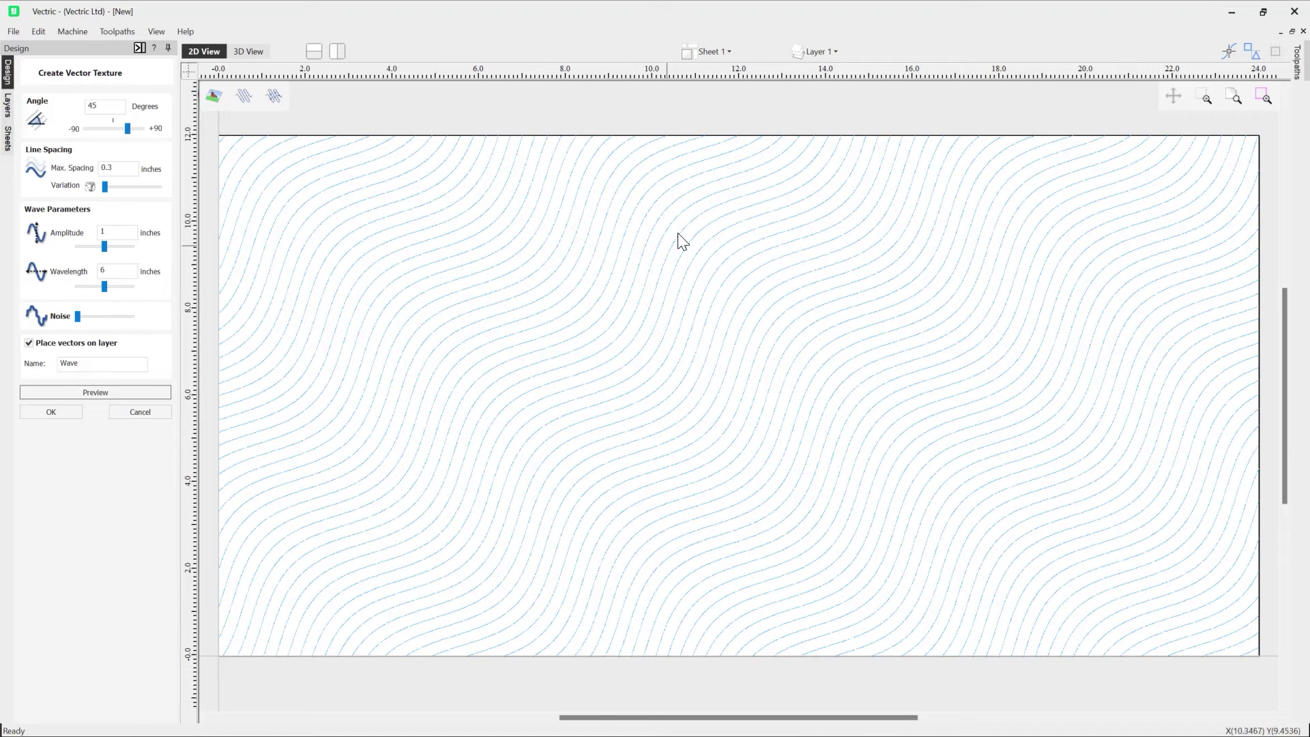
Try the texture at a 90-degree angle in the preview, and restore the angle to 45 degrees.
double_click(102, 106)
text(90)
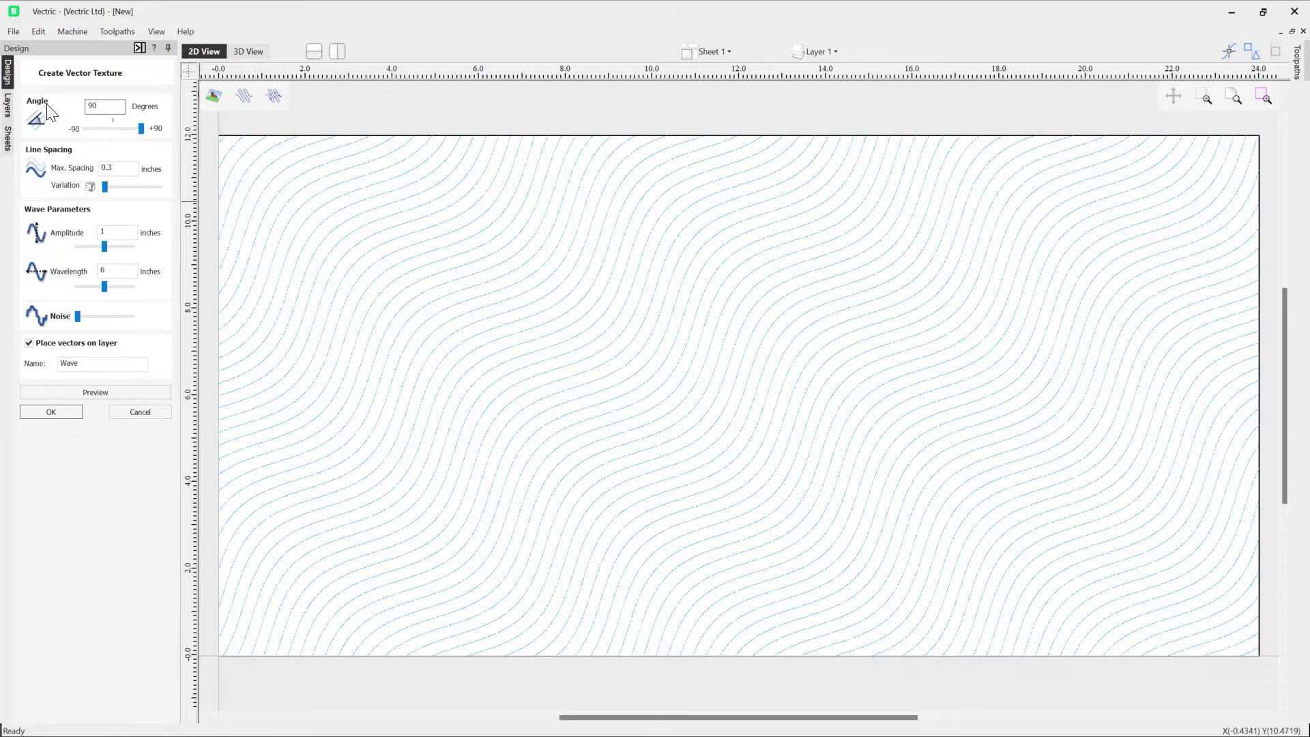
click(128, 392)
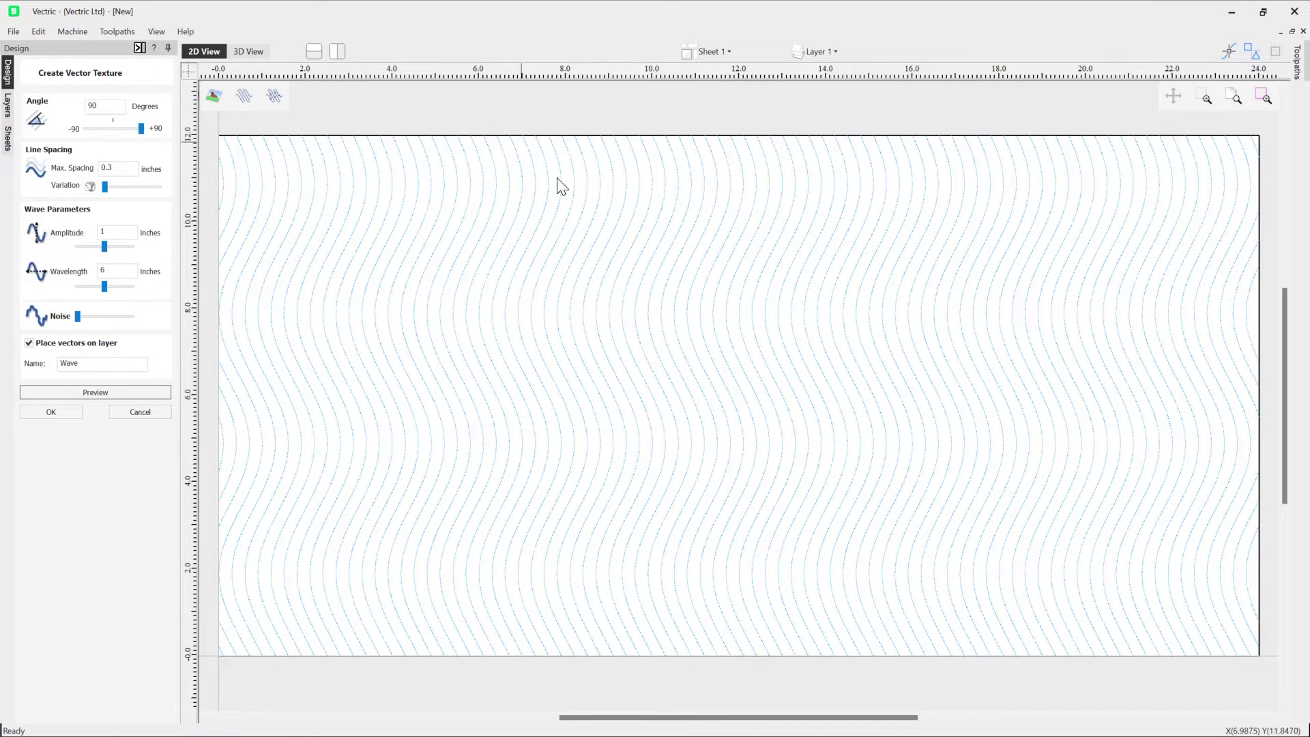
drag(108, 103, 53, 101)
text(45)
click(114, 396)
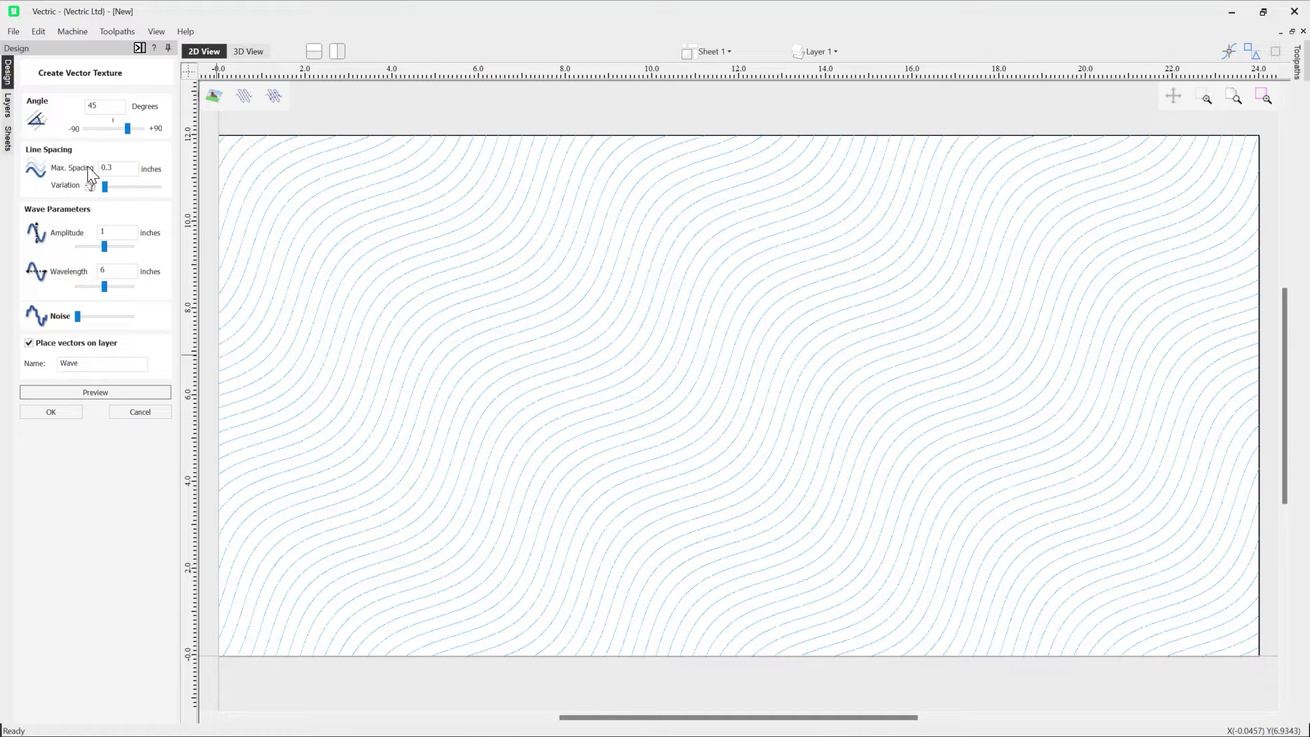
Set the texture's maximum spacing to 0.35 inches and amplitude to 1.5 inches, and preview the result.
click(128, 168)
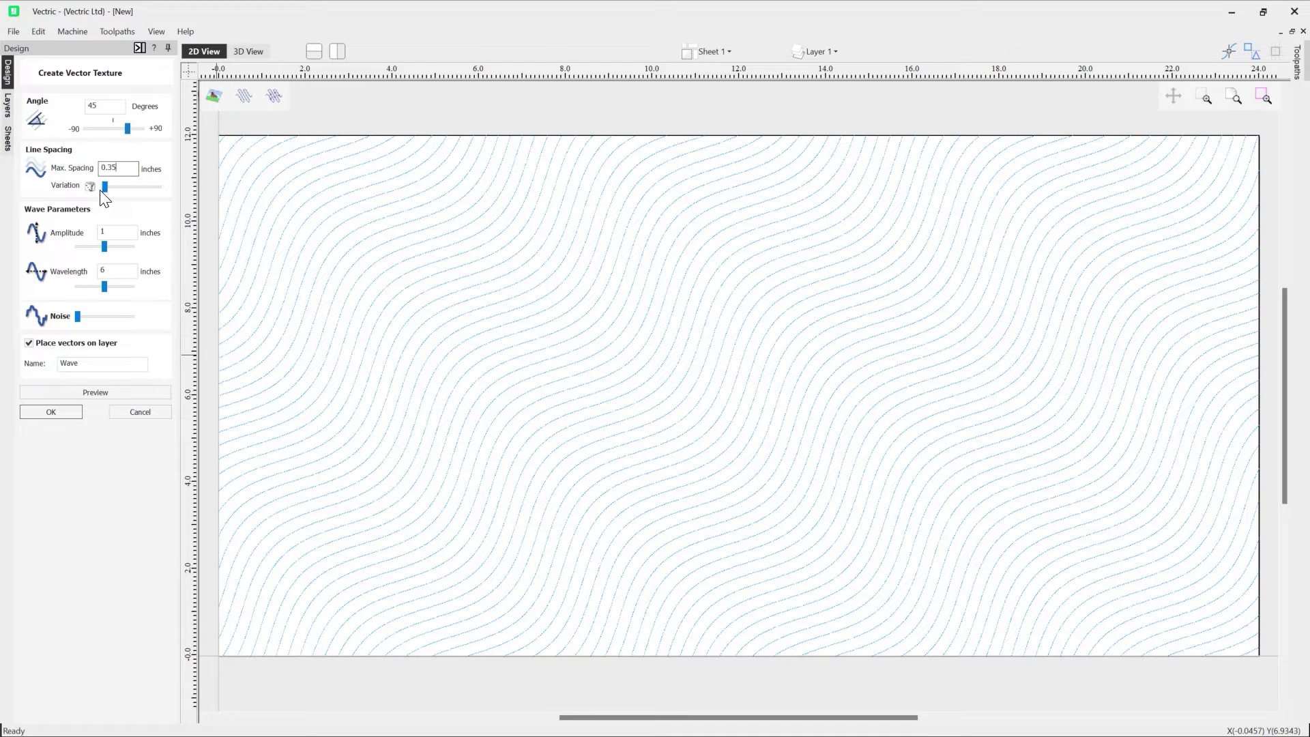
click(106, 233)
click(104, 395)
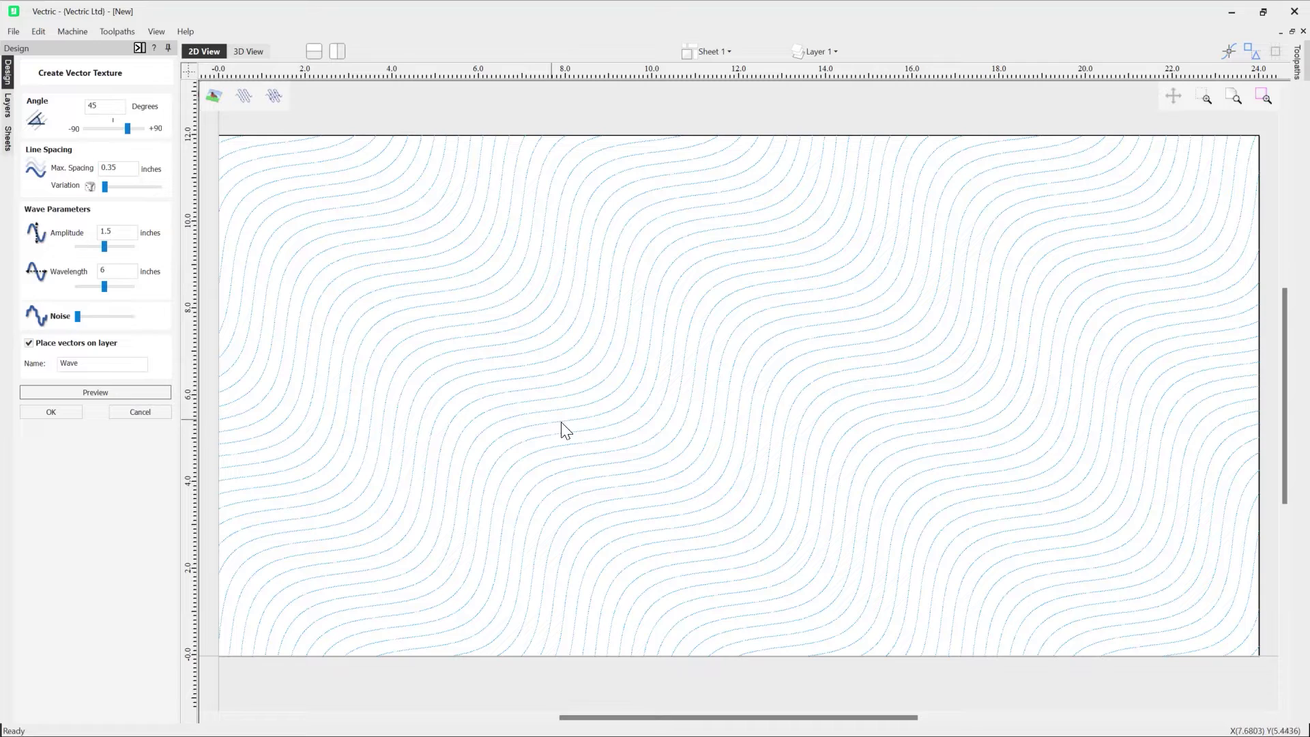
Name the texture's target layer Step, preview the pattern and create it.
click(97, 368)
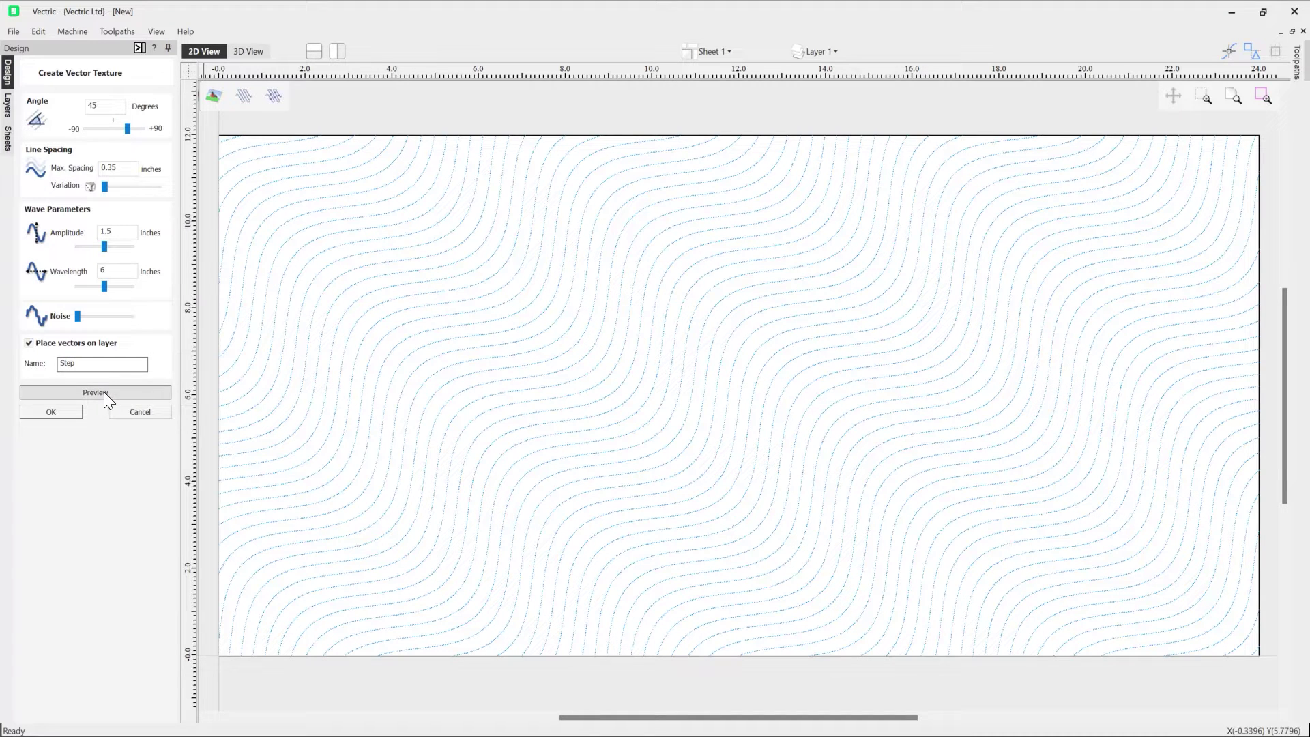
click(103, 391)
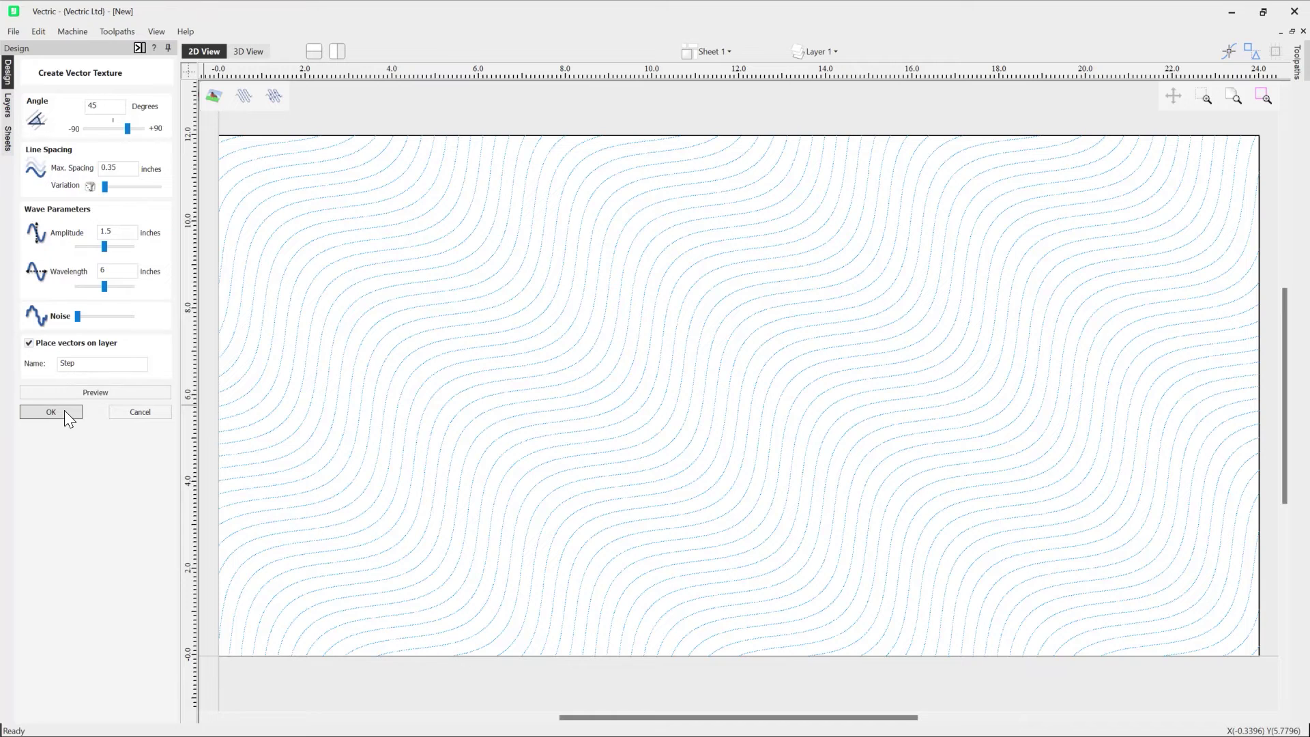
click(51, 411)
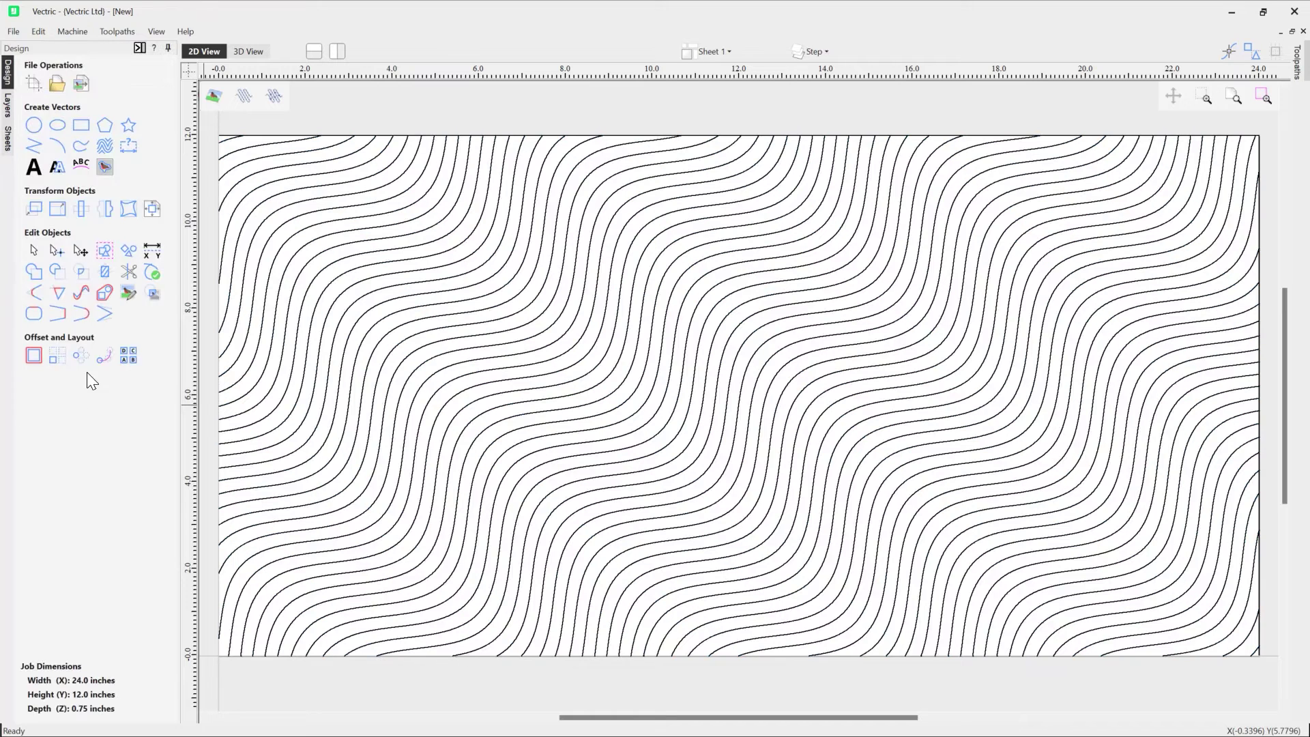
Hide the Step layer and make Layer 1 the active layer.
click(814, 51)
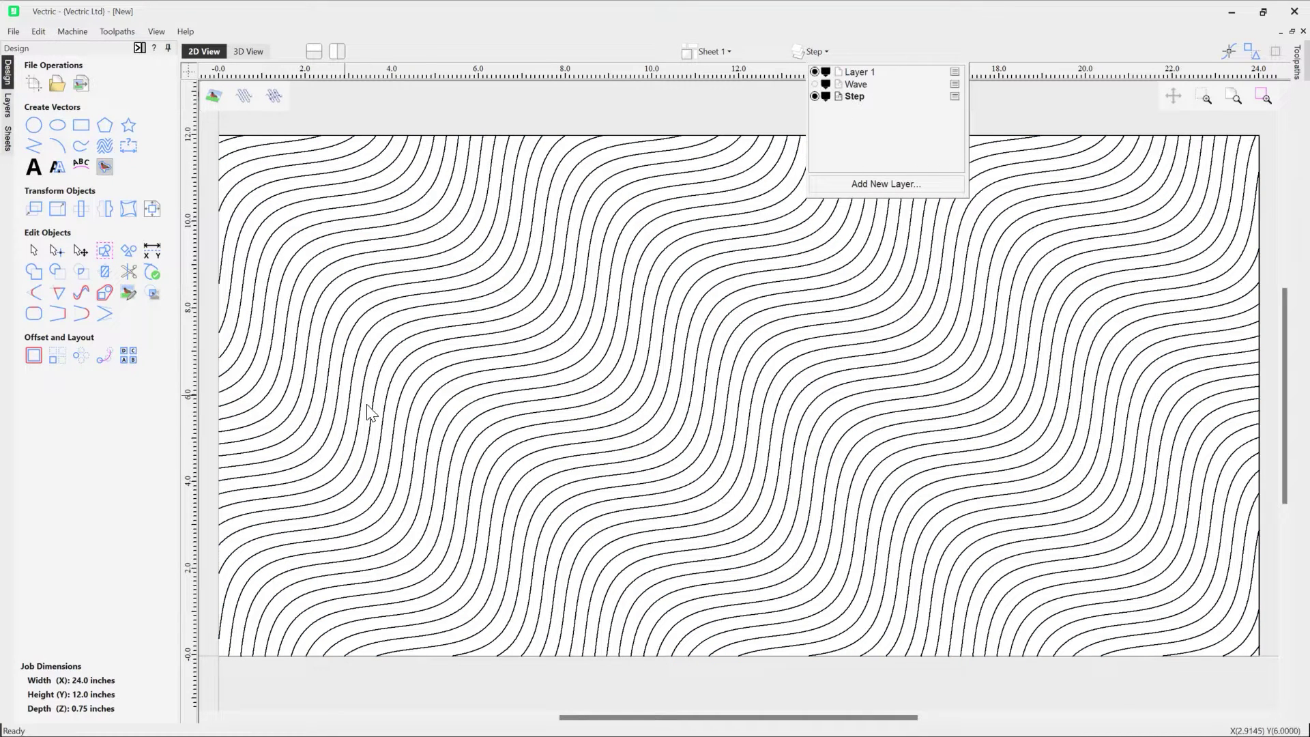
click(816, 96)
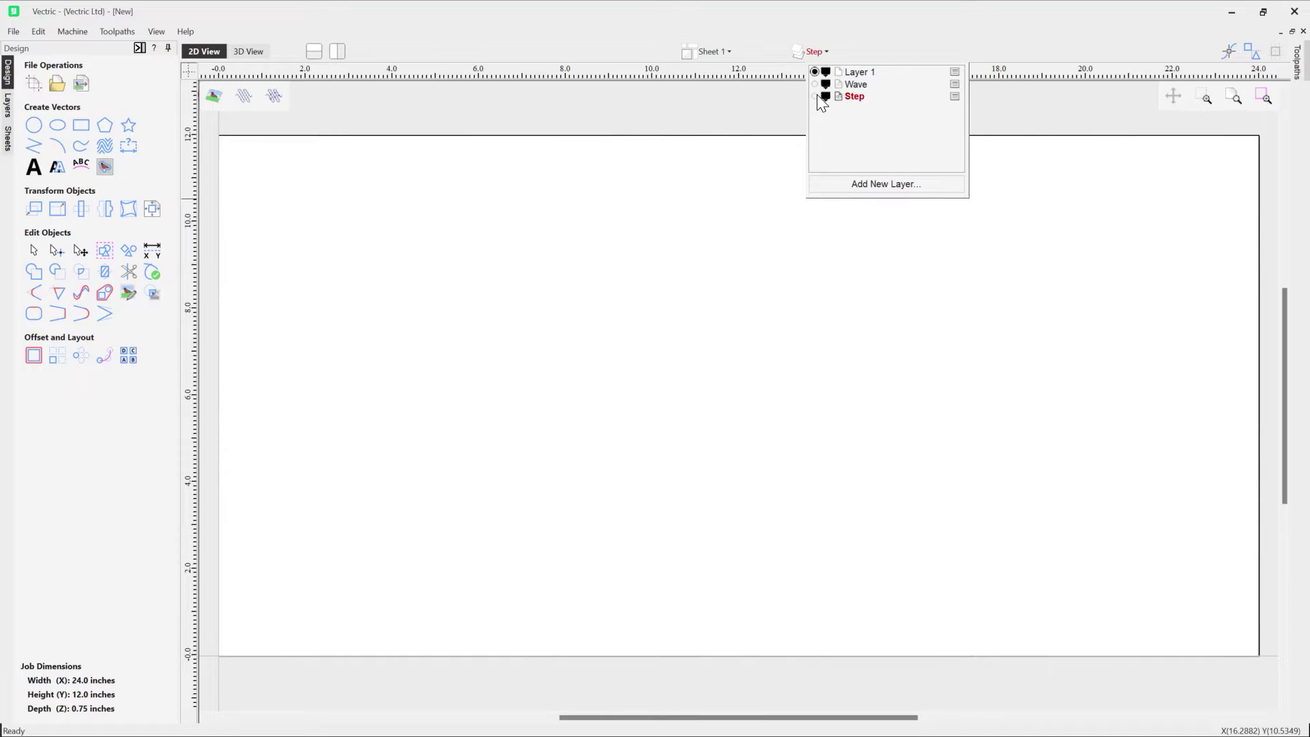
click(858, 72)
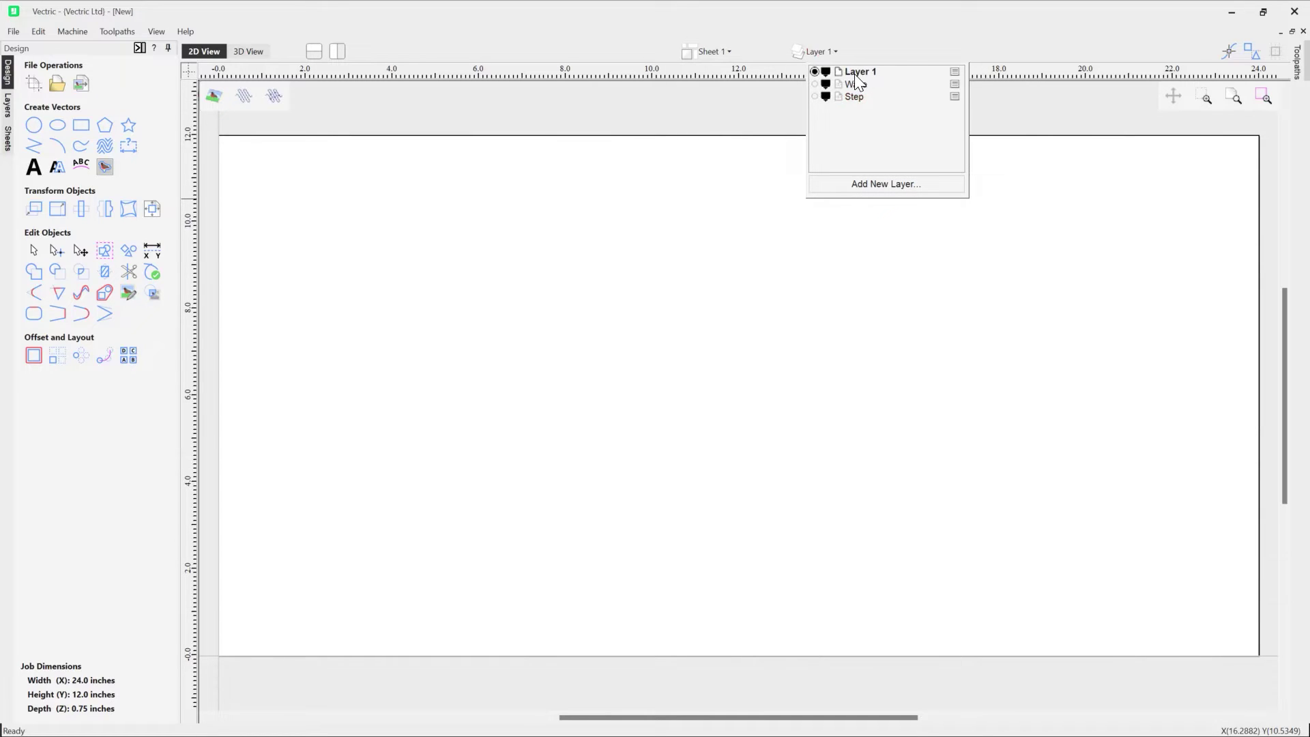
Start a third vector texture with a 60-degree angle and 0.4 inch maximum spacing, and preview it.
click(105, 166)
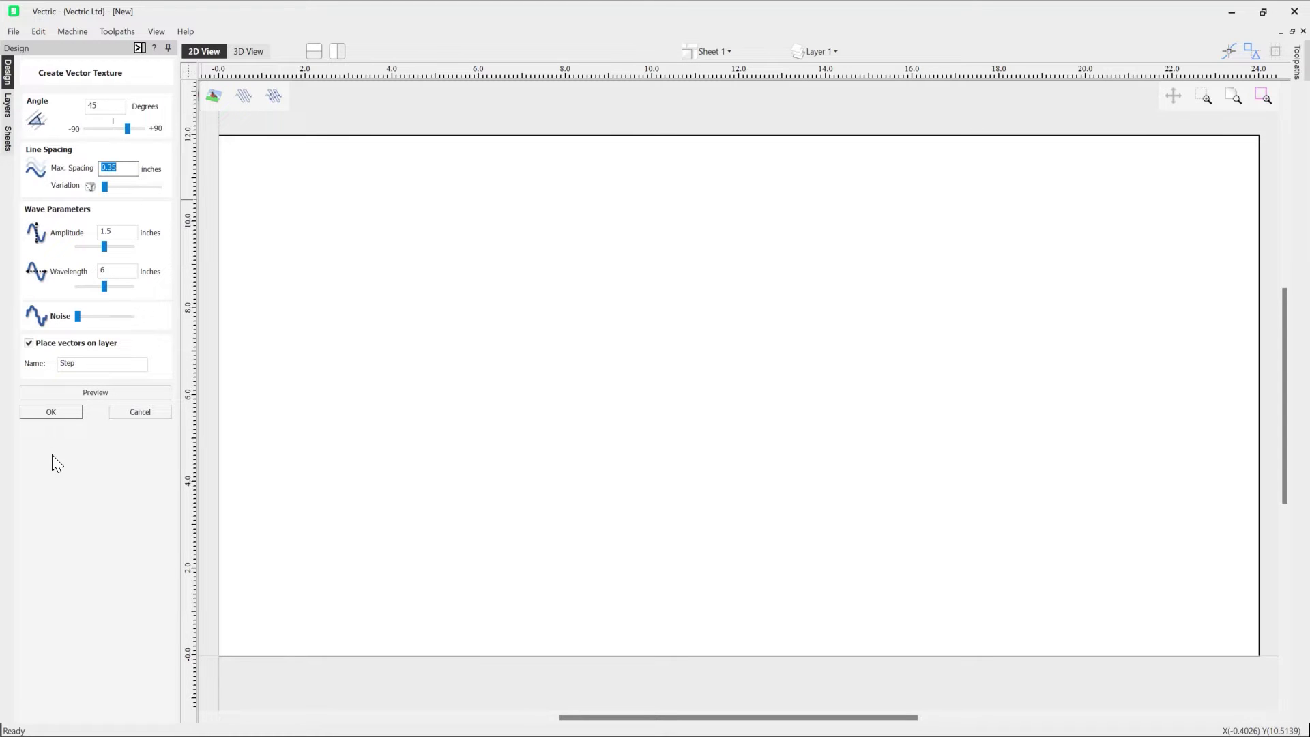
key(shift+Tab)
text(60)
drag(109, 167, 120, 167)
click(134, 391)
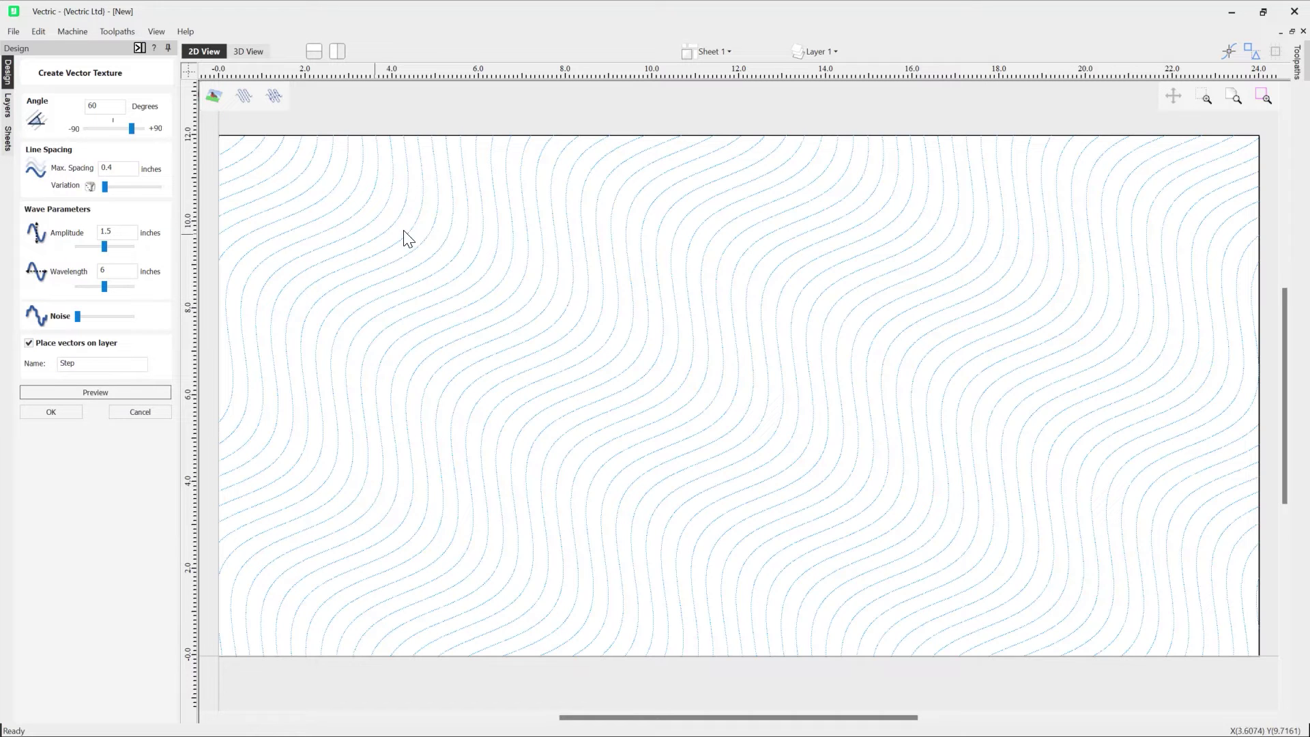
Raise the line spacing variation to about two-thirds of its range and preview the uneven lines.
drag(105, 186, 135, 190)
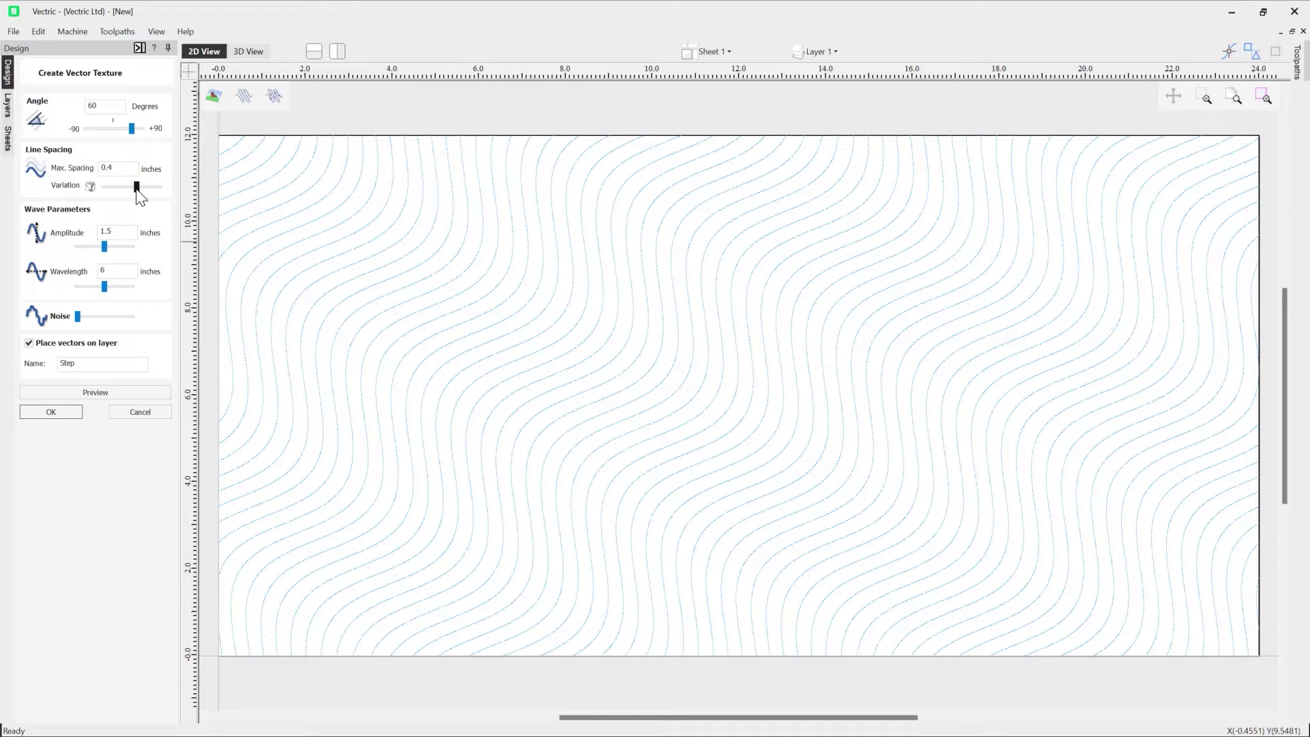
drag(139, 195, 144, 196)
click(118, 388)
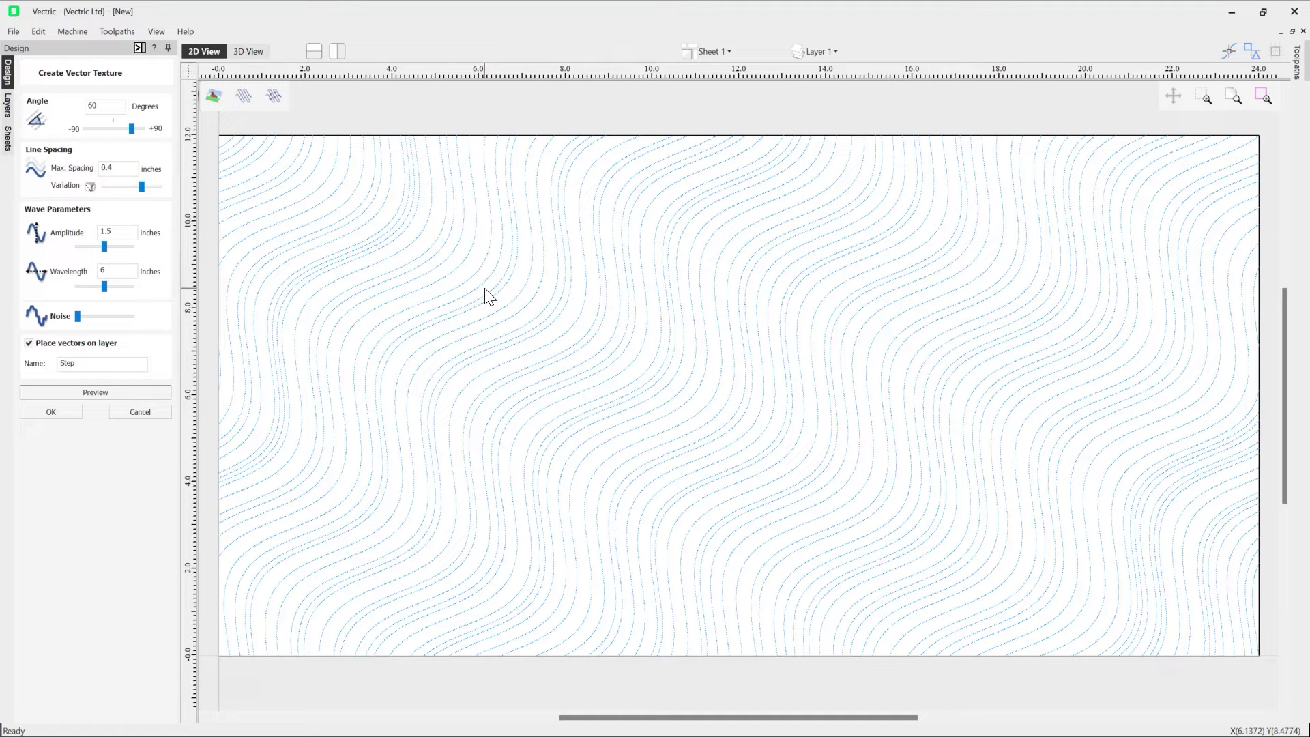
Set the texture's amplitude to 8 inches and wavelength to 16 inches, and preview the pattern.
double_click(125, 230)
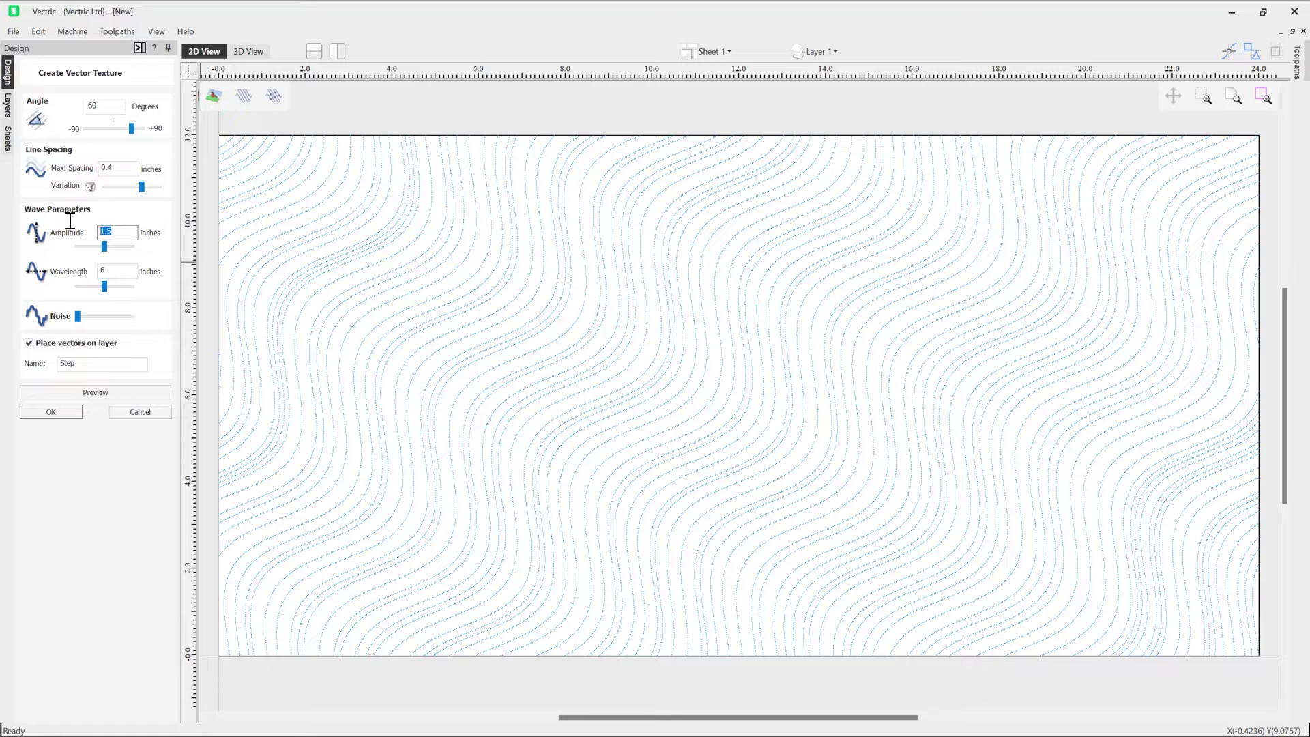
text(8)
click(125, 266)
double_click(125, 266)
text(16)
click(120, 392)
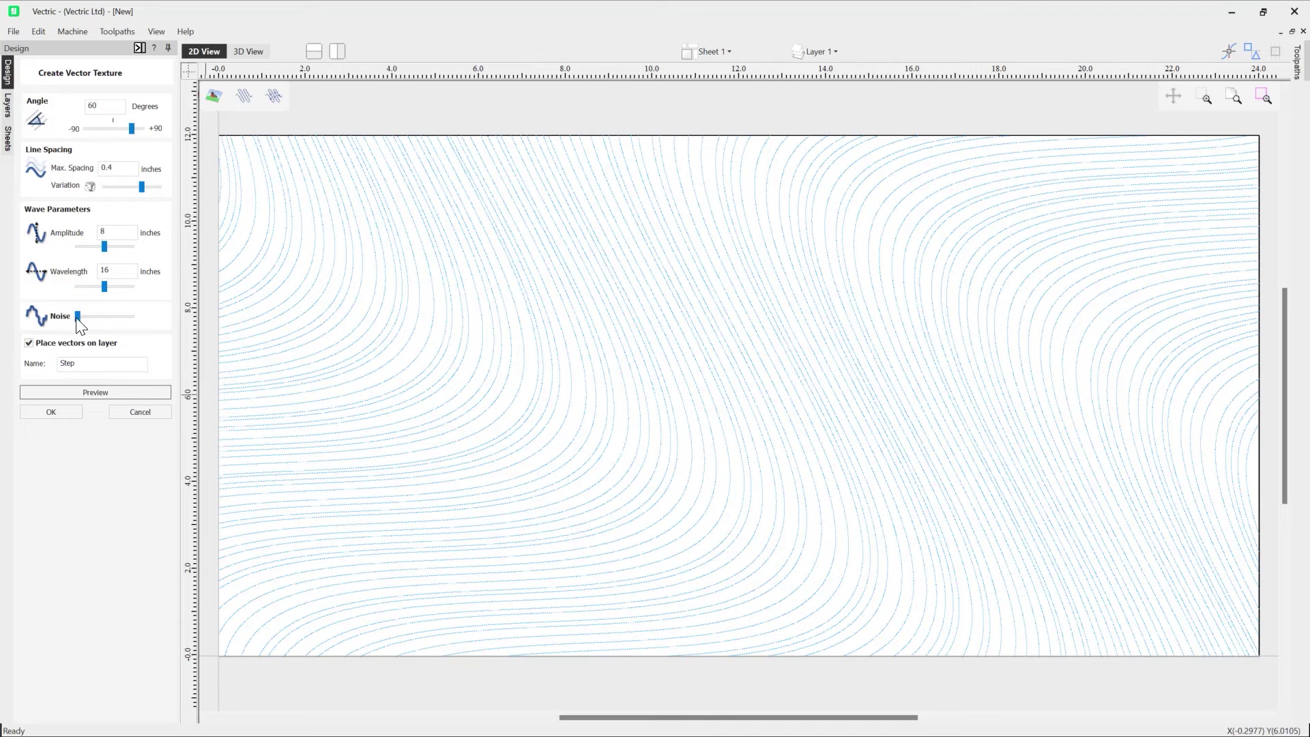
Name the texture's layer Swirl, refresh the preview and create the texture vectors.
click(76, 364)
drag(75, 363, 55, 362)
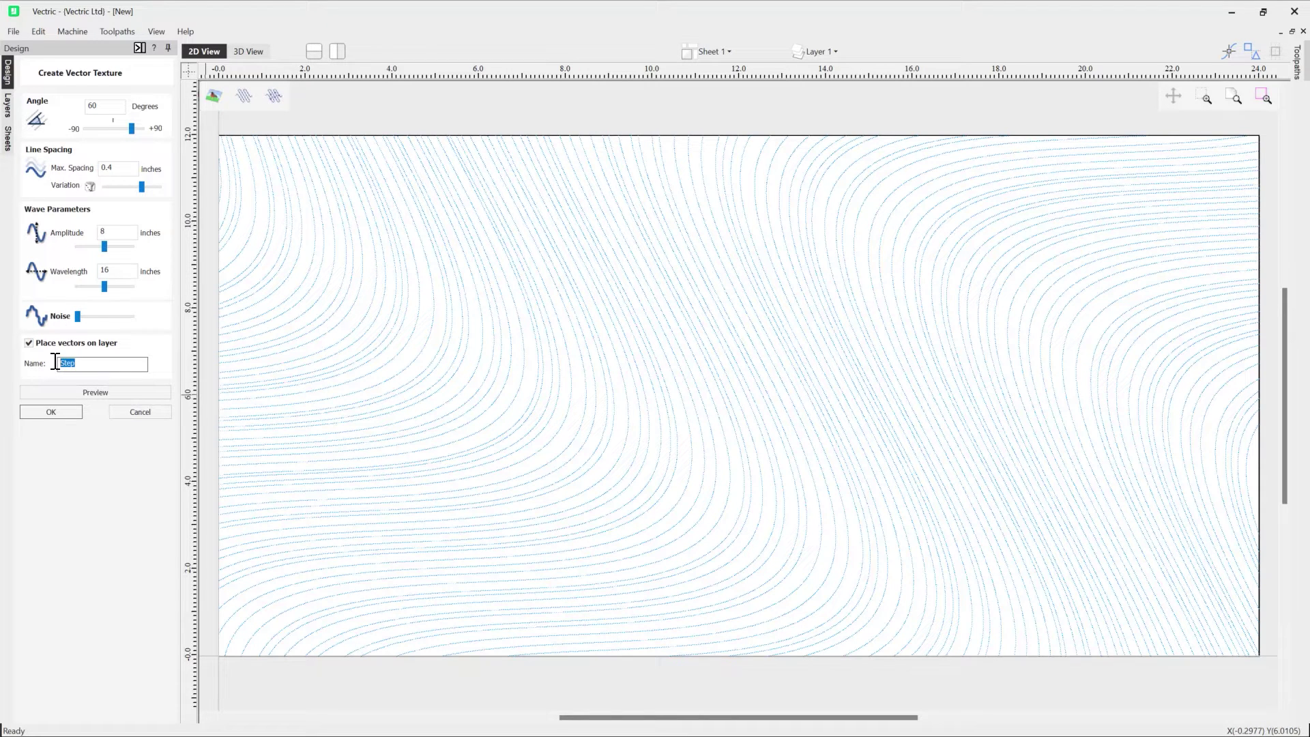
text(Swirl)
click(116, 391)
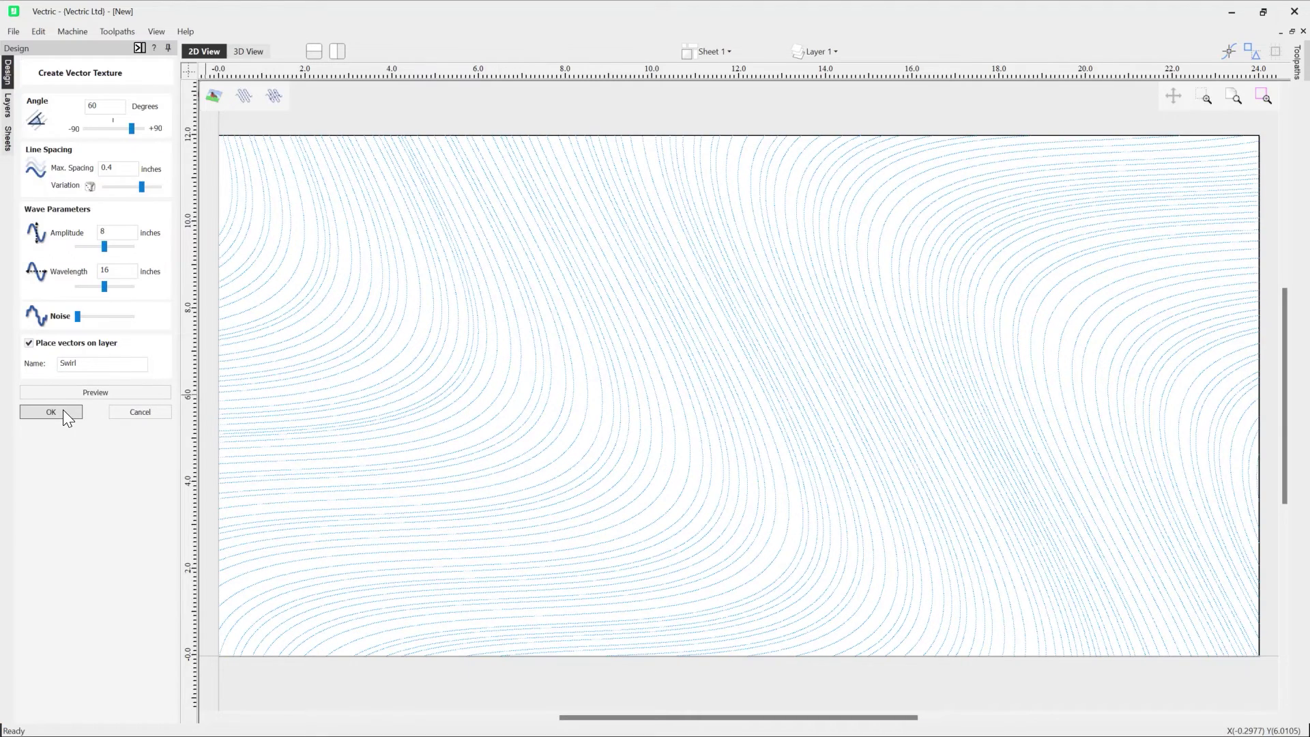
click(62, 412)
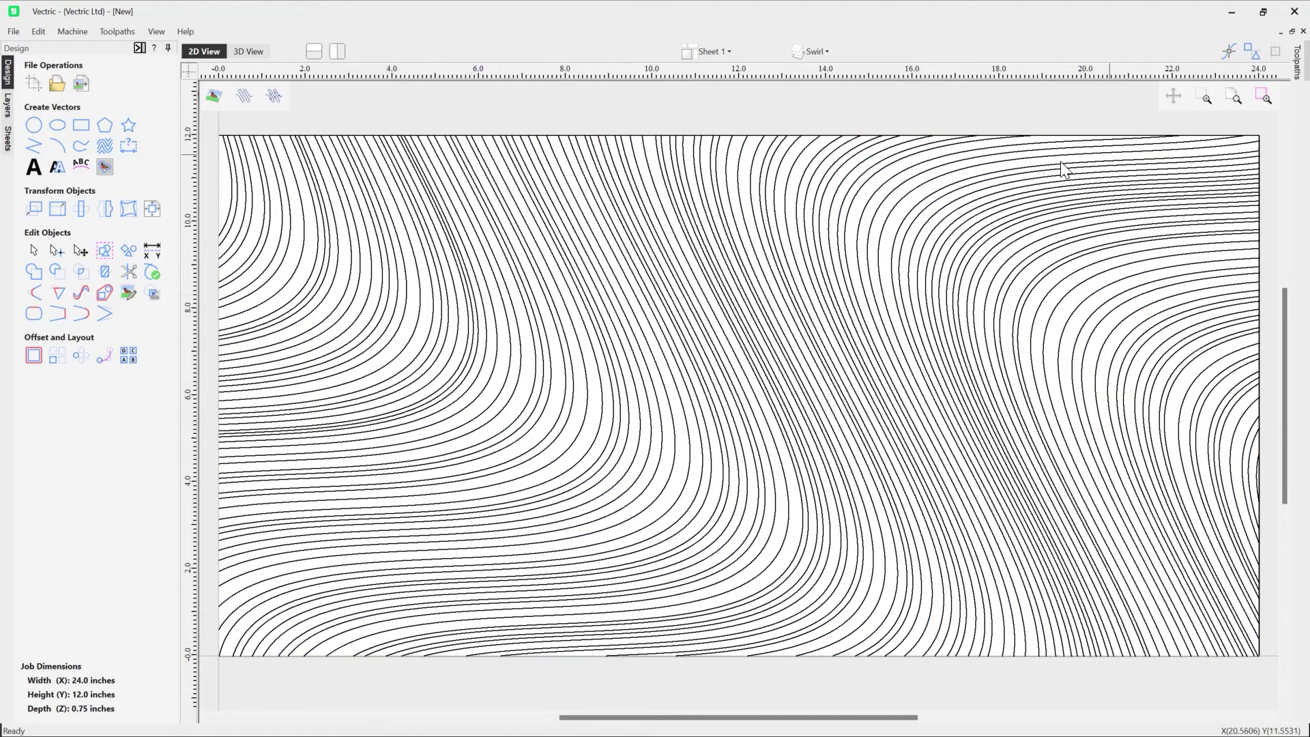
Hide the Swirl layer and make Layer 1 the active layer.
click(814, 51)
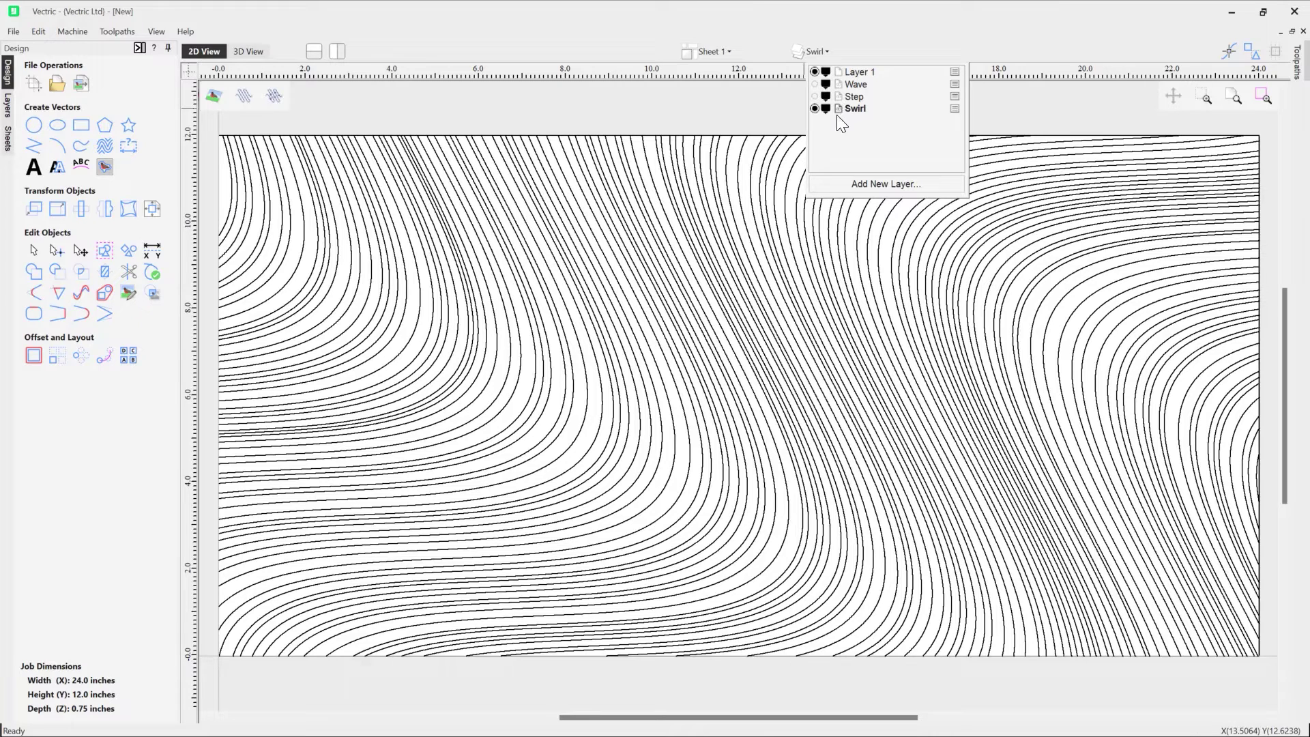
click(815, 109)
click(860, 73)
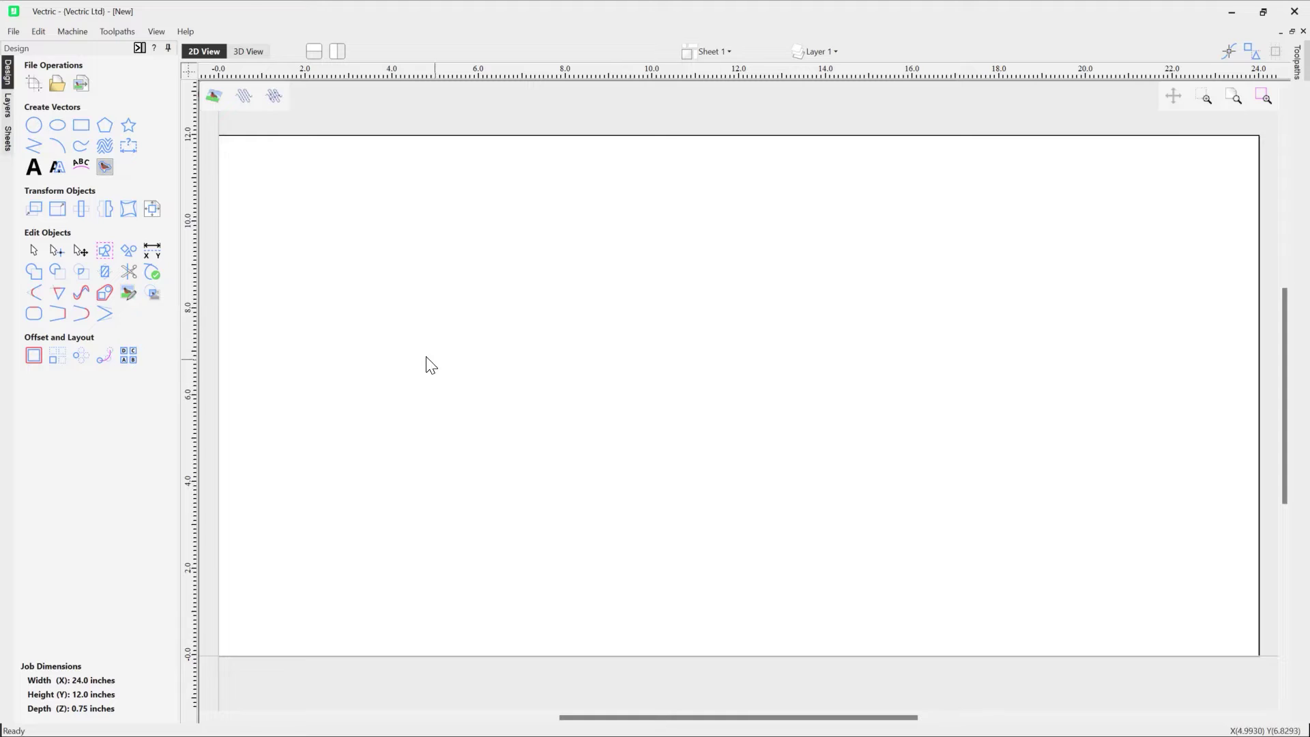
Start a fourth vector texture with a 2-degree angle and 0.15 inch maximum spacing.
click(105, 149)
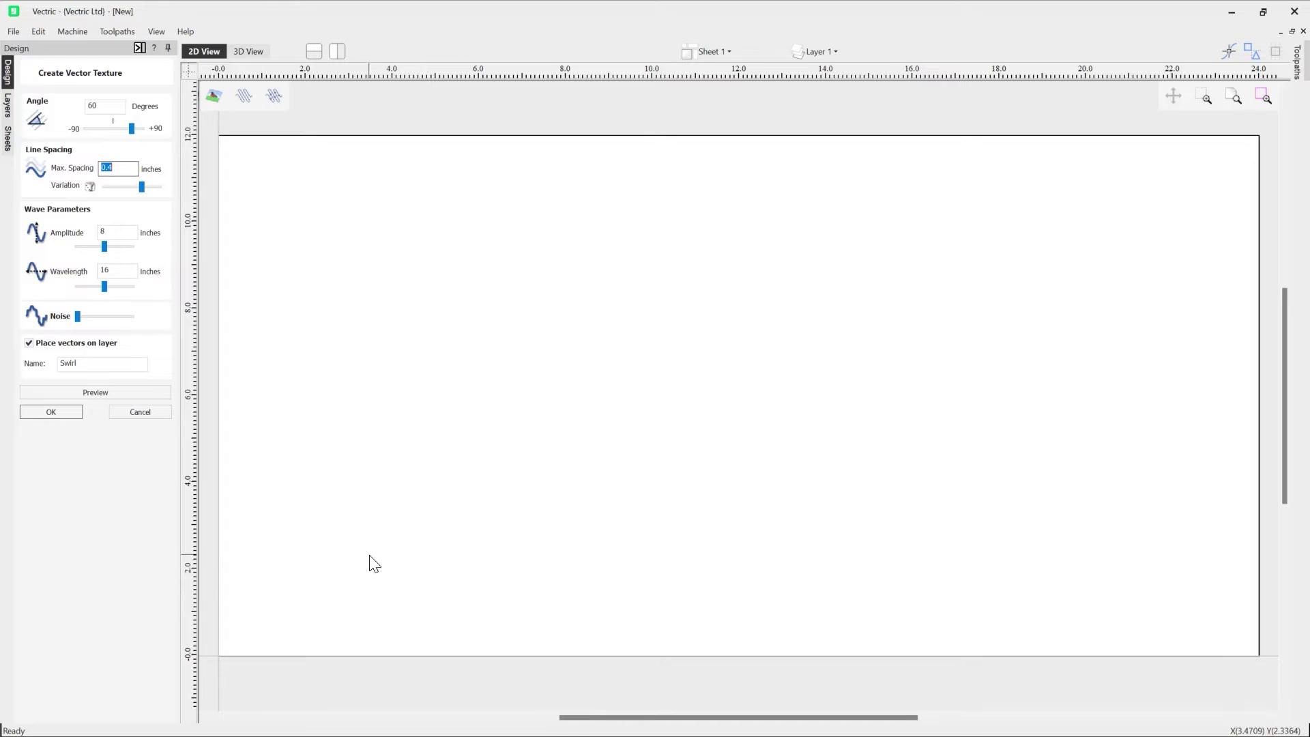
double_click(107, 105)
text(2)
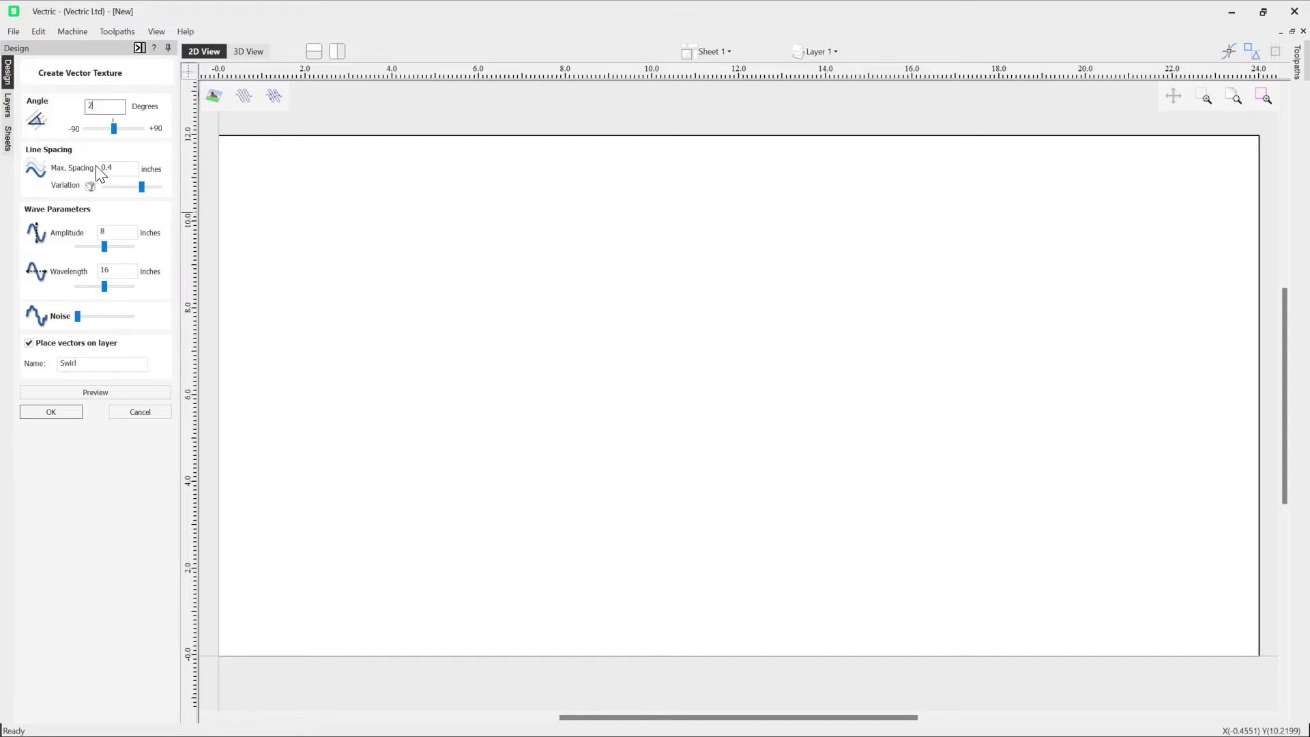
double_click(119, 169)
text(15)
Set the texture's amplitude to 0.1 inches and wavelength to 18 inches, and preview the lines.
double_click(104, 232)
text(0.1)
click(109, 270)
text(8)
click(109, 391)
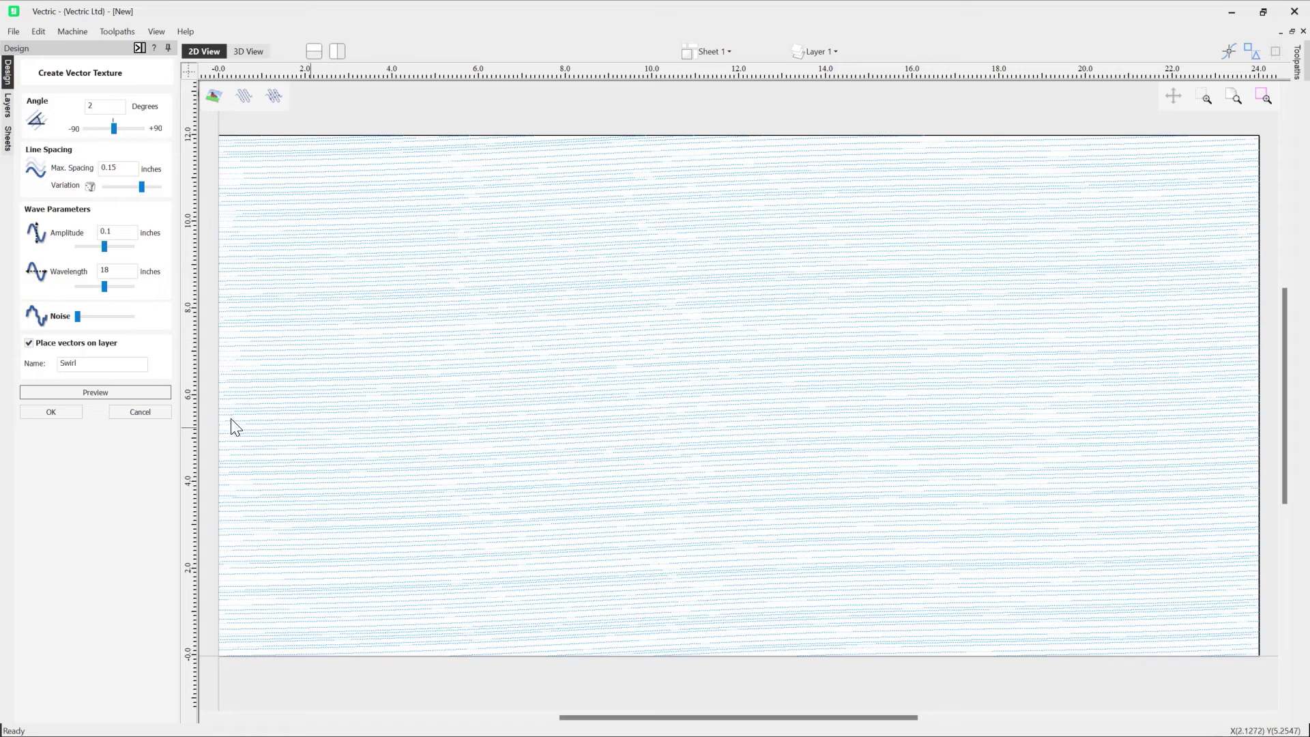
Raise the noise to just under half its range and create the texture on a layer named Woodgrain.
drag(79, 321, 101, 322)
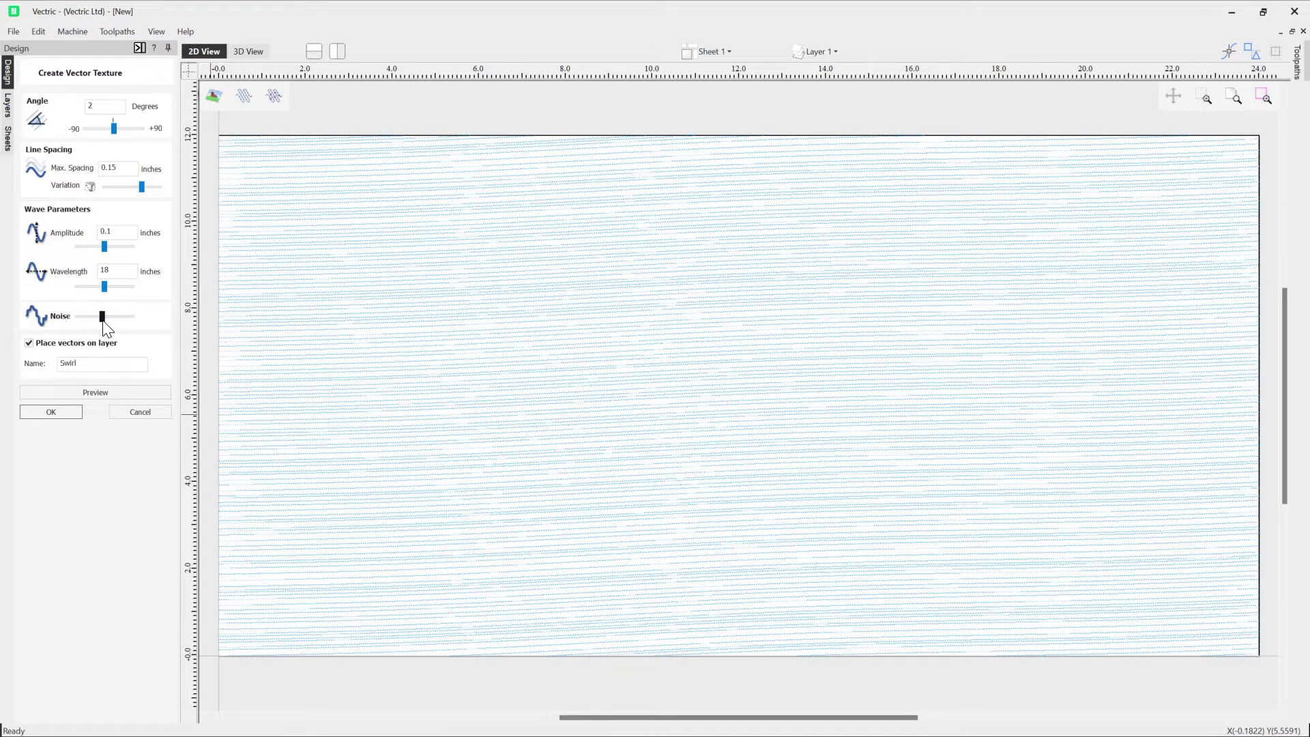
click(115, 392)
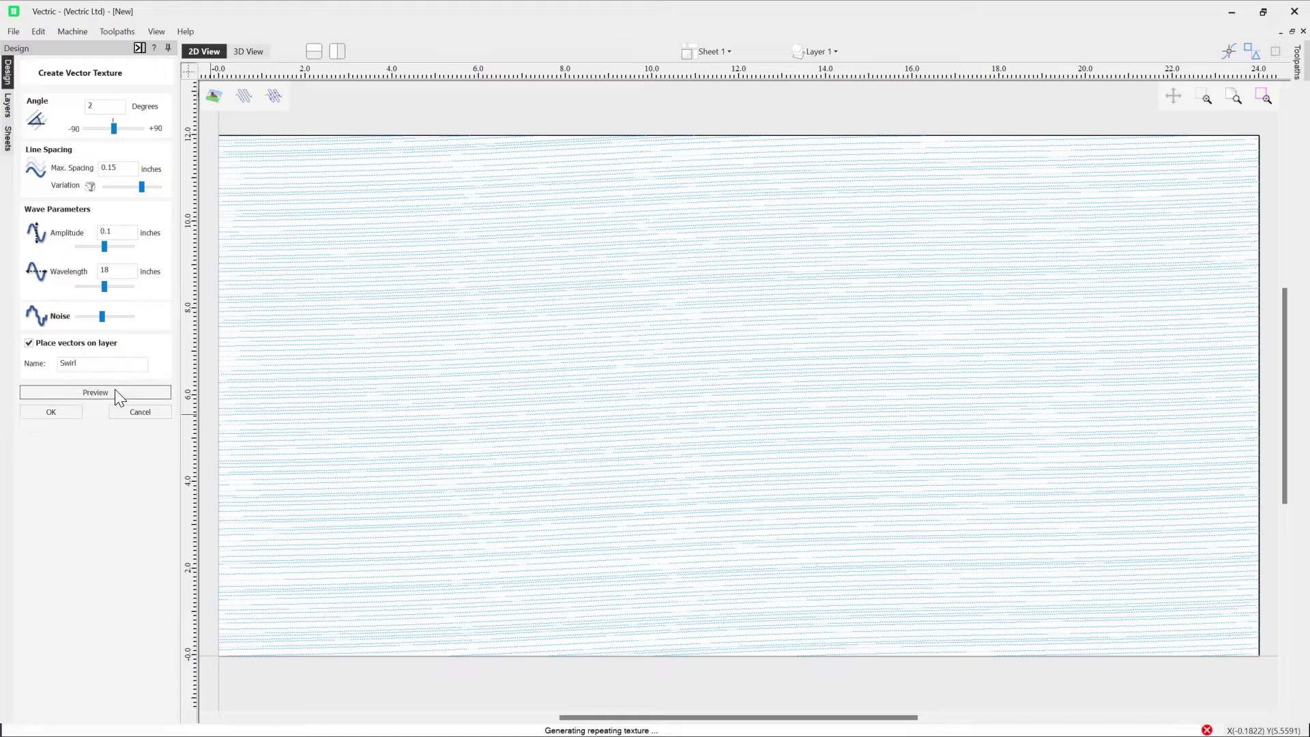
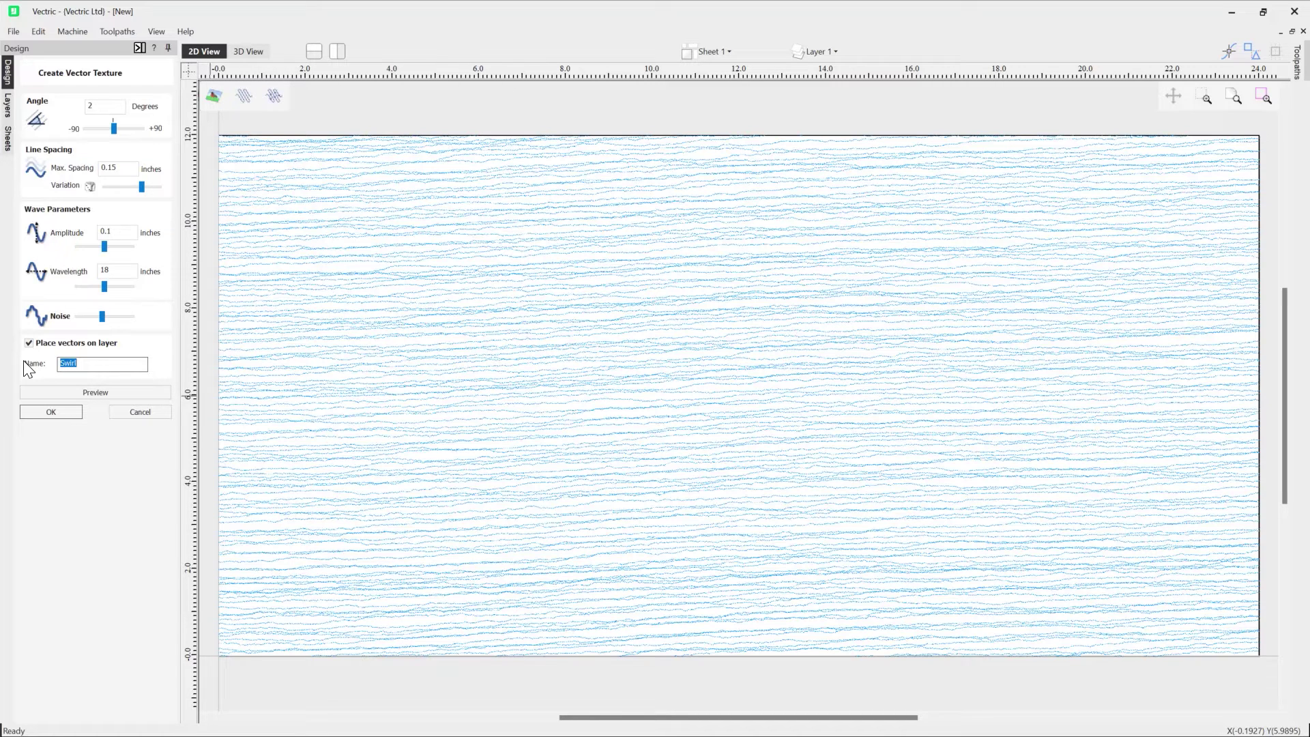
text(Woodgrain)
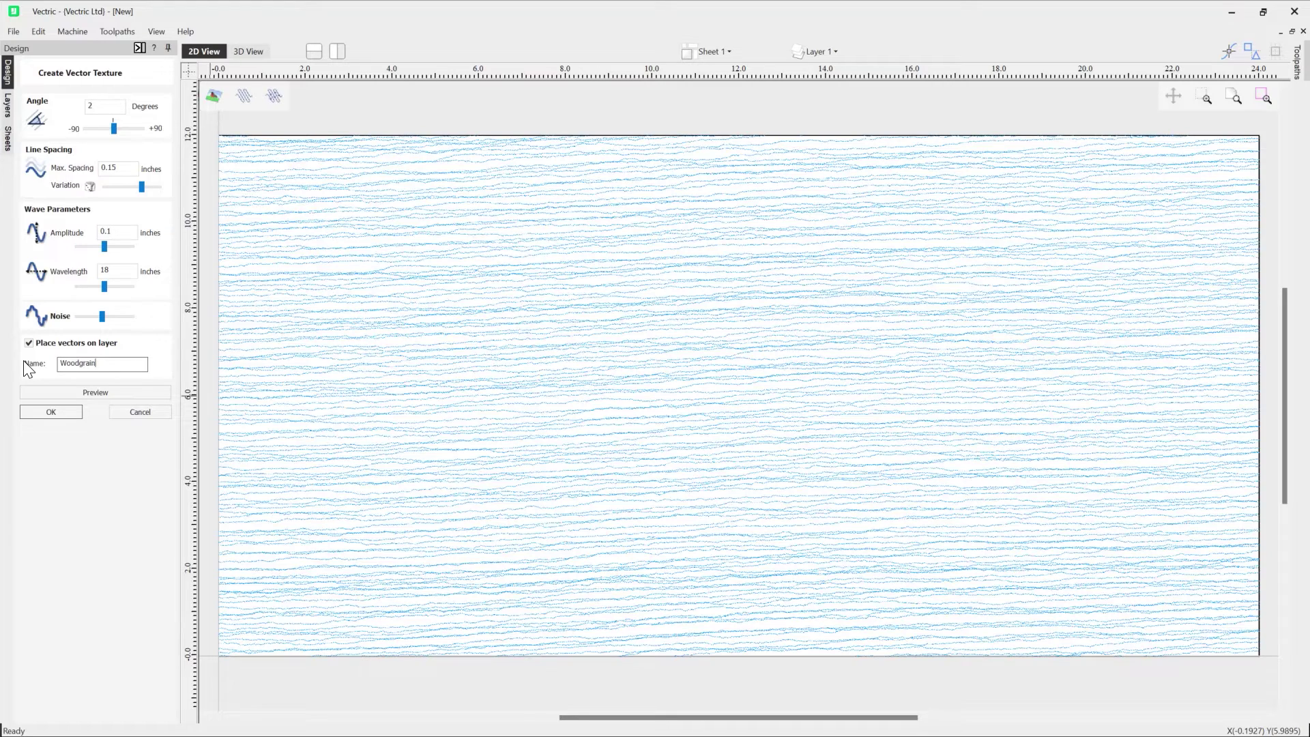
click(97, 392)
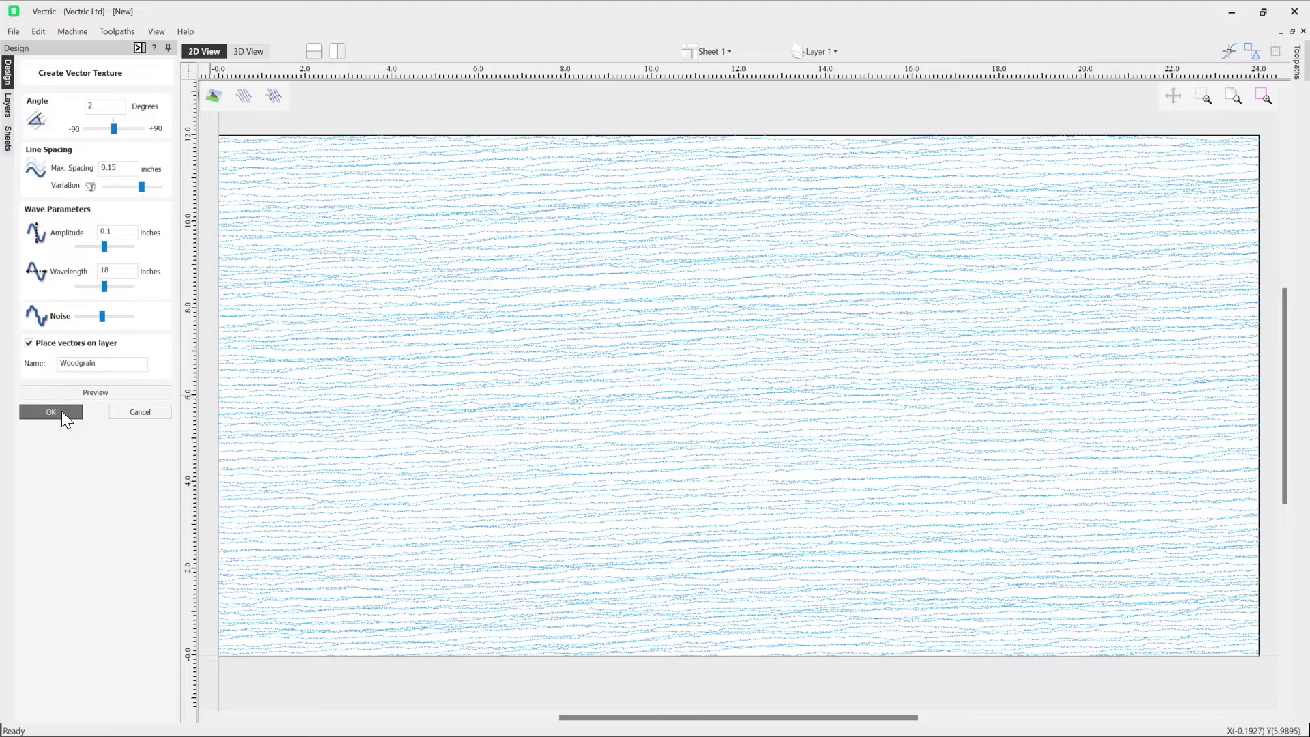
click(62, 413)
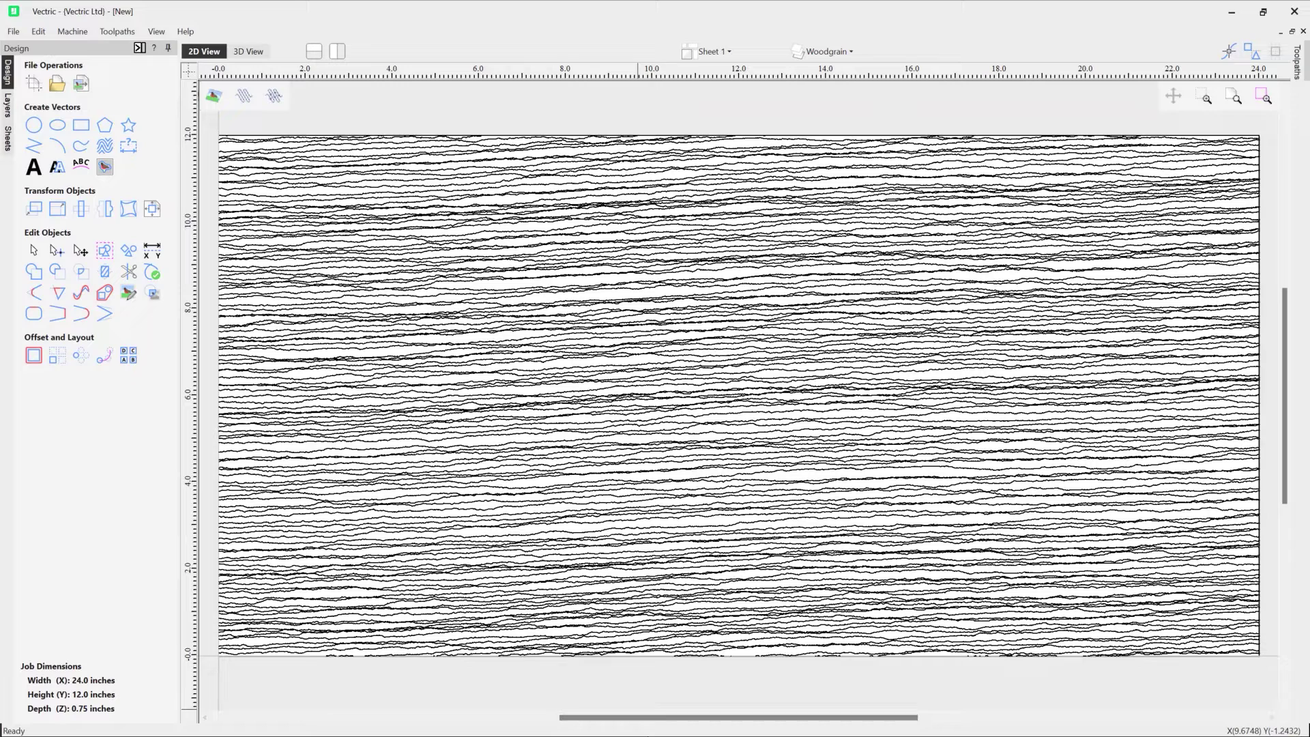
Hide the Woodgrain layer and make Layer 1 the active layer.
click(833, 50)
click(815, 121)
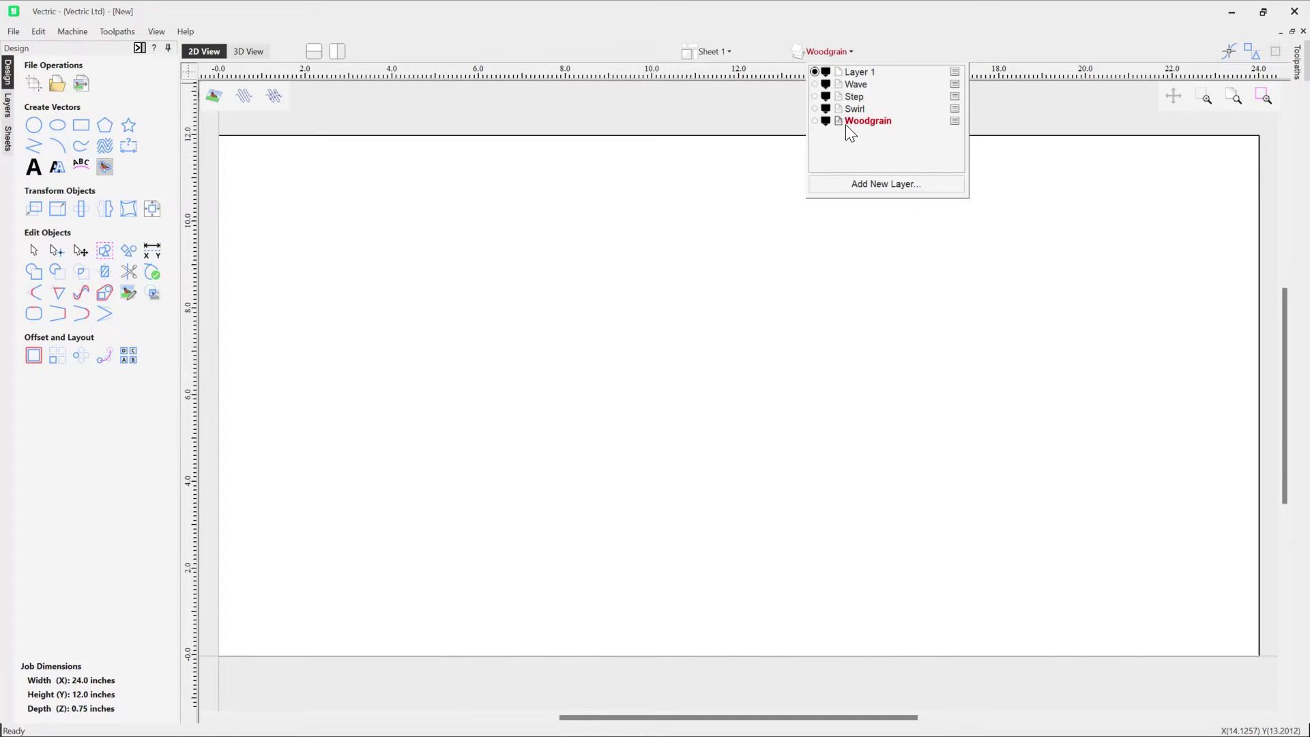
click(864, 73)
Start a fifth vector texture with 1 inch maximum spacing and no line spacing variation.
click(107, 150)
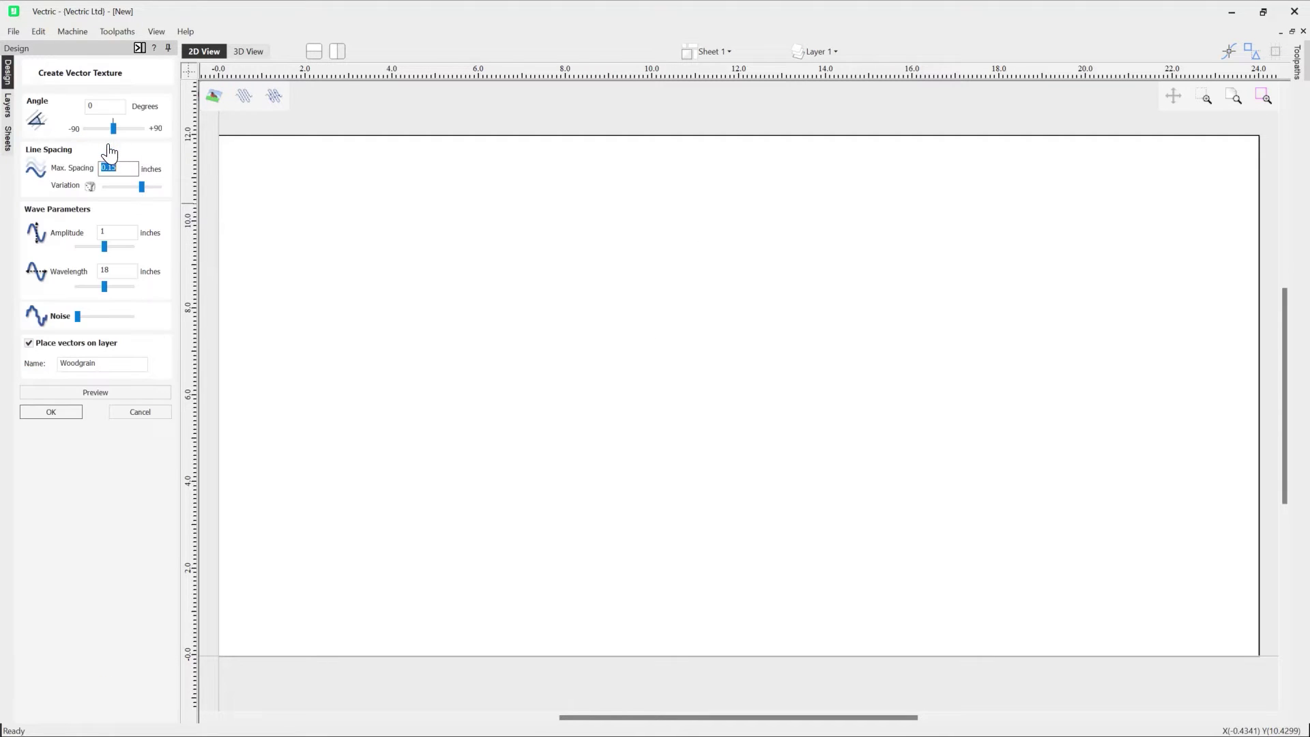
click(120, 167)
double_click(121, 167)
text(1)
drag(141, 187, 90, 191)
Set the texture's wavelength to 6 inches, keep the amplitude at 1 inch with no noise, and preview the waves.
click(113, 235)
drag(125, 270, 75, 270)
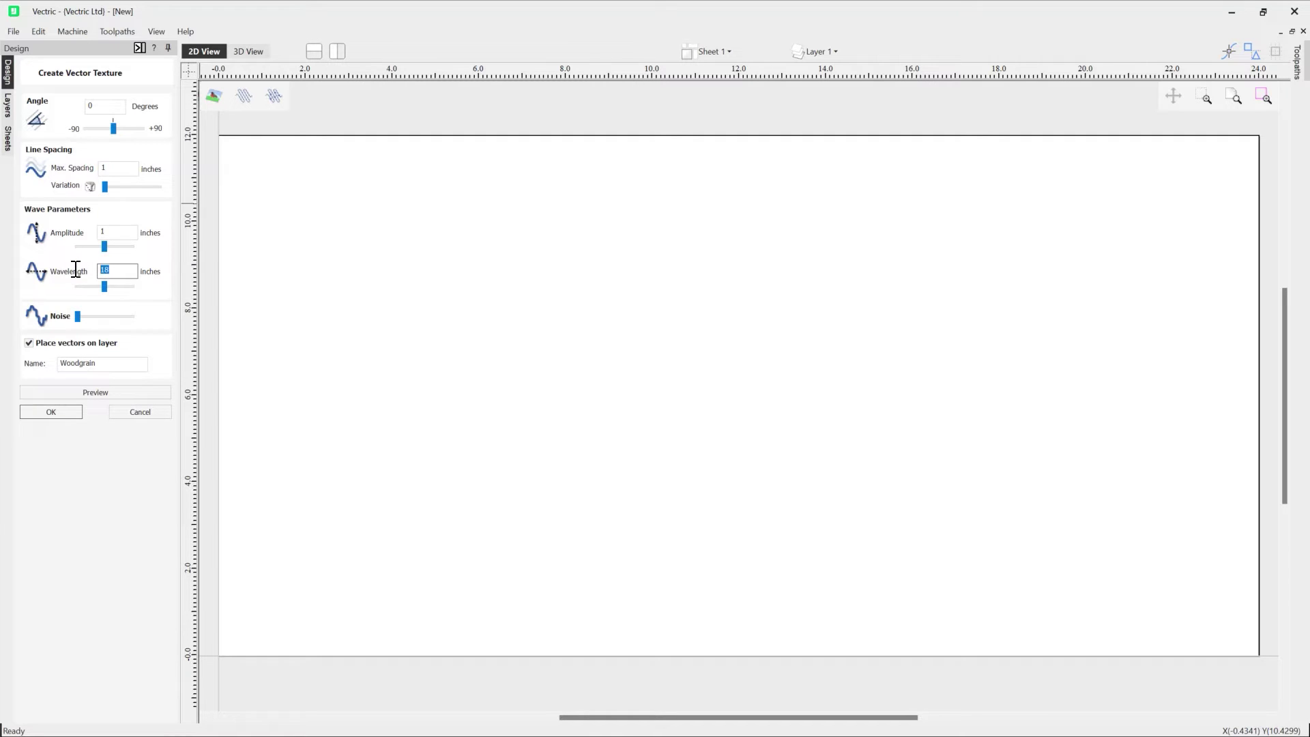
text(6)
click(79, 315)
click(96, 394)
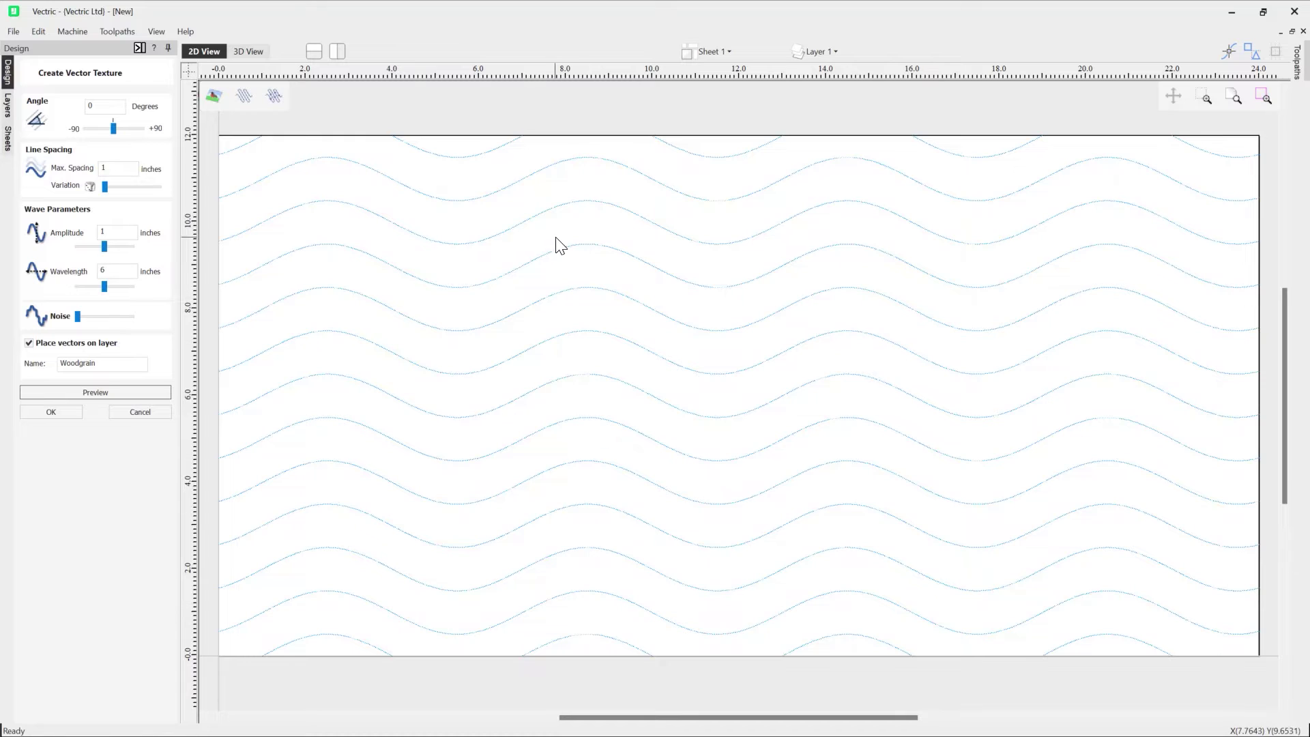
Keep the angle at 0 degrees and create the wave texture on a layer named Tileable.
double_click(90, 107)
key(BackSpace)
text(0)
drag(123, 362, 15, 360)
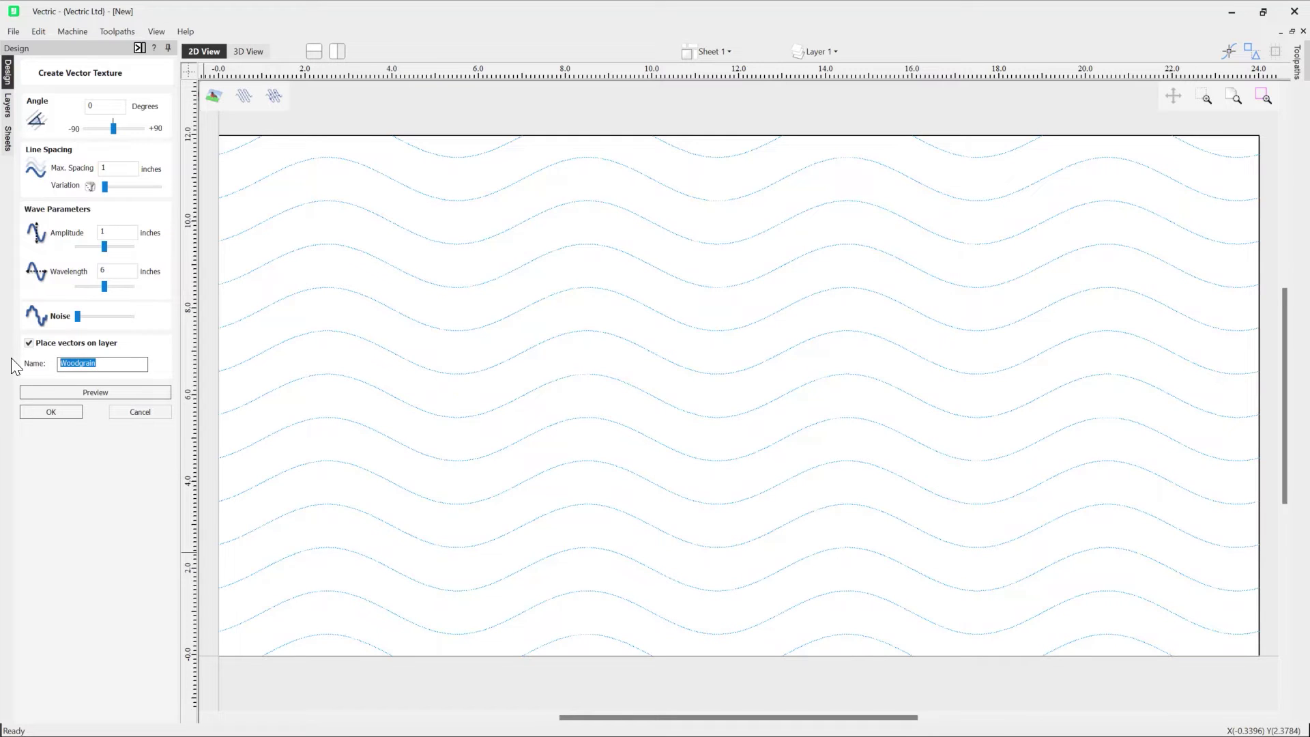
text(Tileable)
click(84, 391)
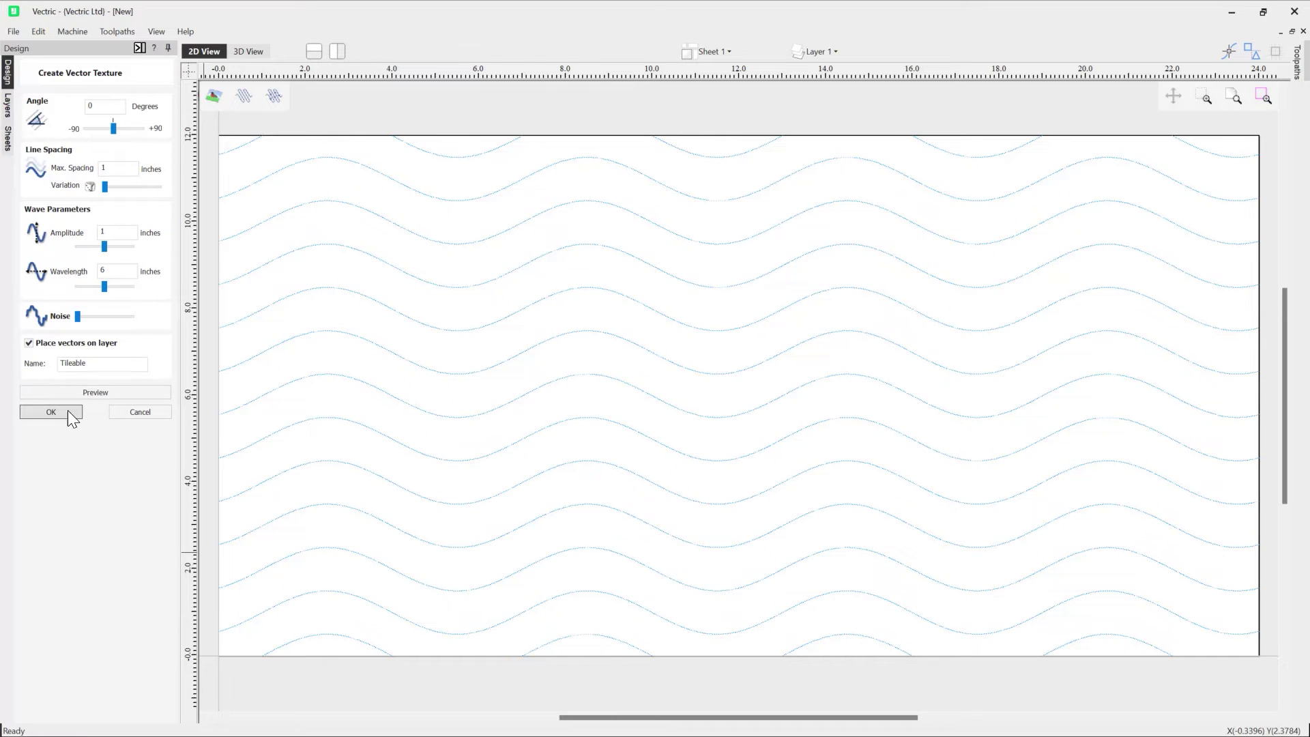
click(59, 414)
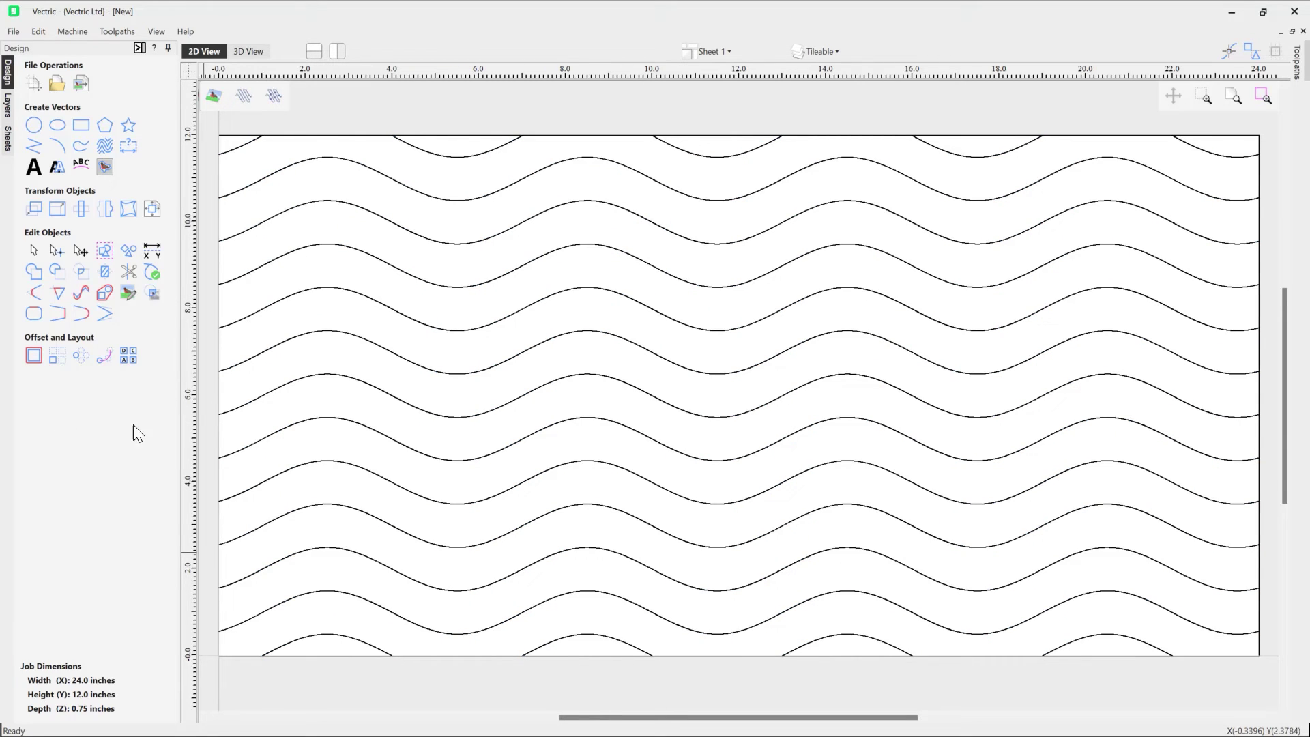
Place a copy of the wave texture flush against the original's right edge and select both tiles.
scroll(292, 358, down, 2)
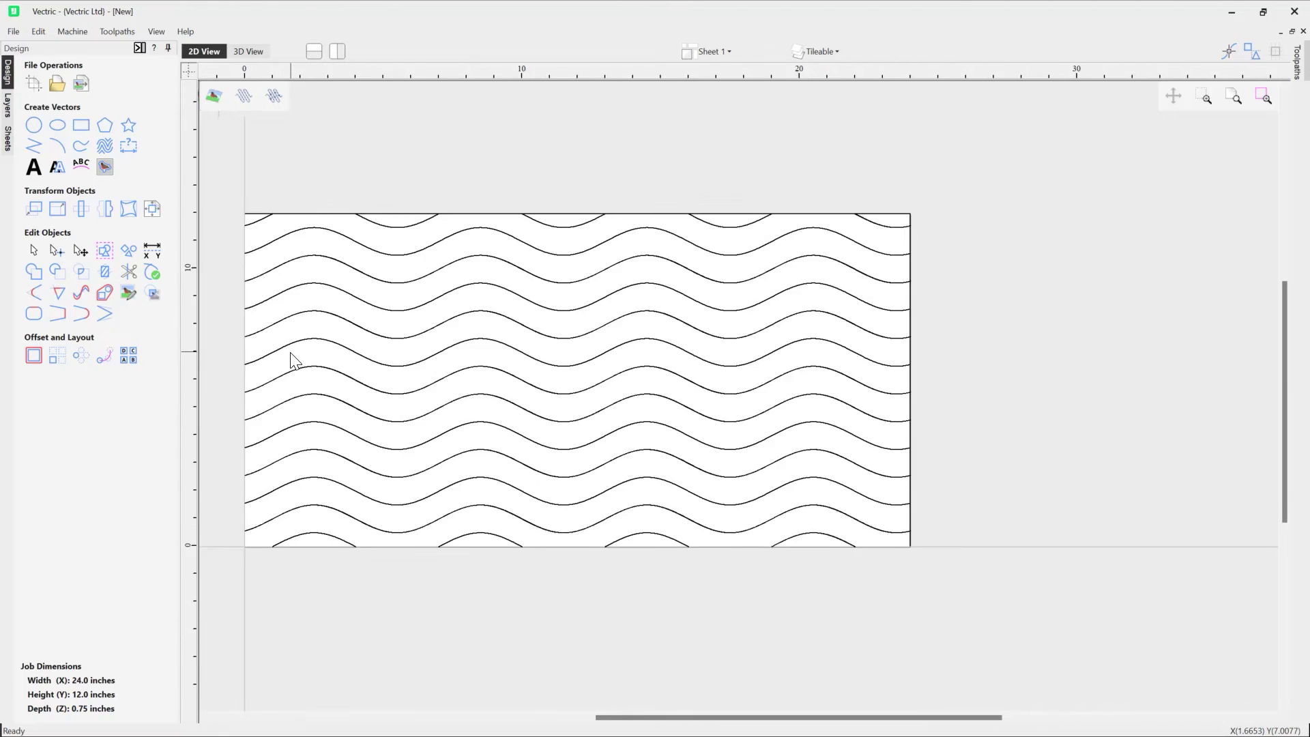
scroll(293, 358, down, 2)
drag(359, 244, 866, 520)
click(557, 503)
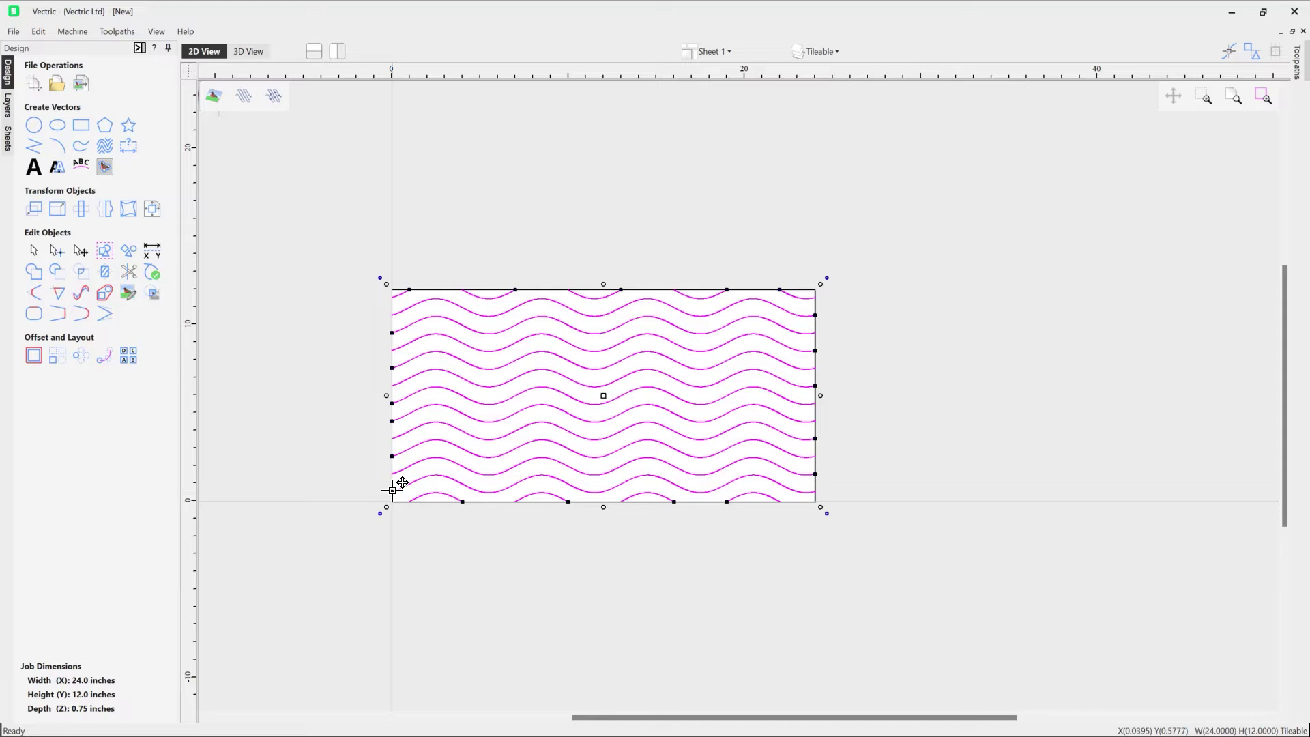
drag(401, 482, 817, 491)
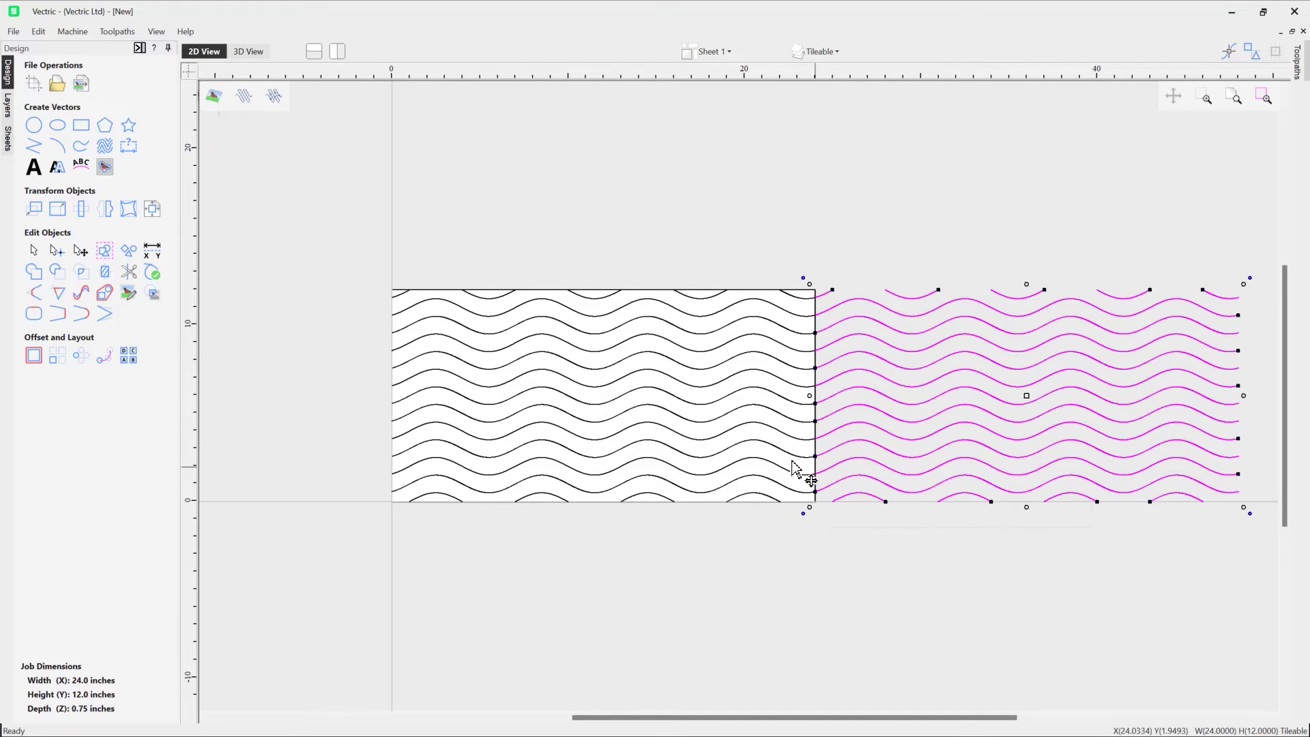
shift+click(455, 288)
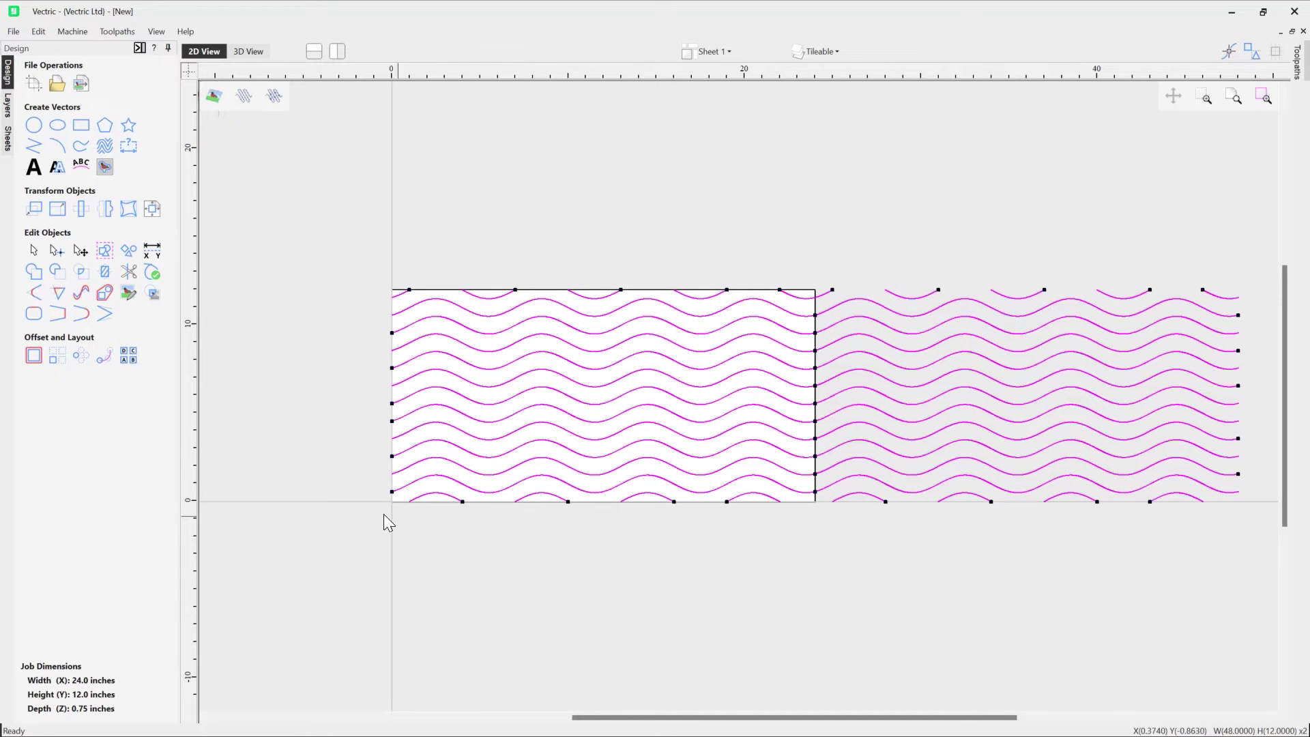
Try to move both texture tiles up by one tile height.
click(451, 498)
drag(411, 500, 410, 290)
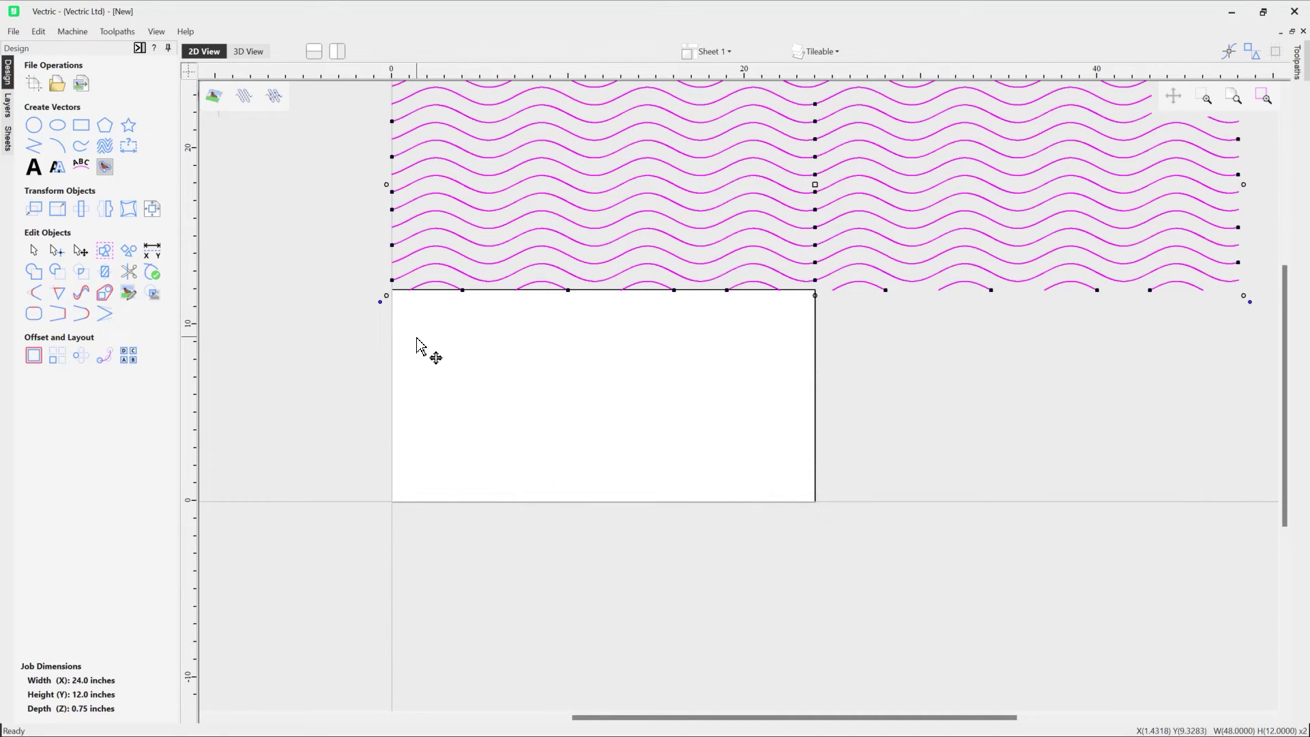
key(ctrl+z)
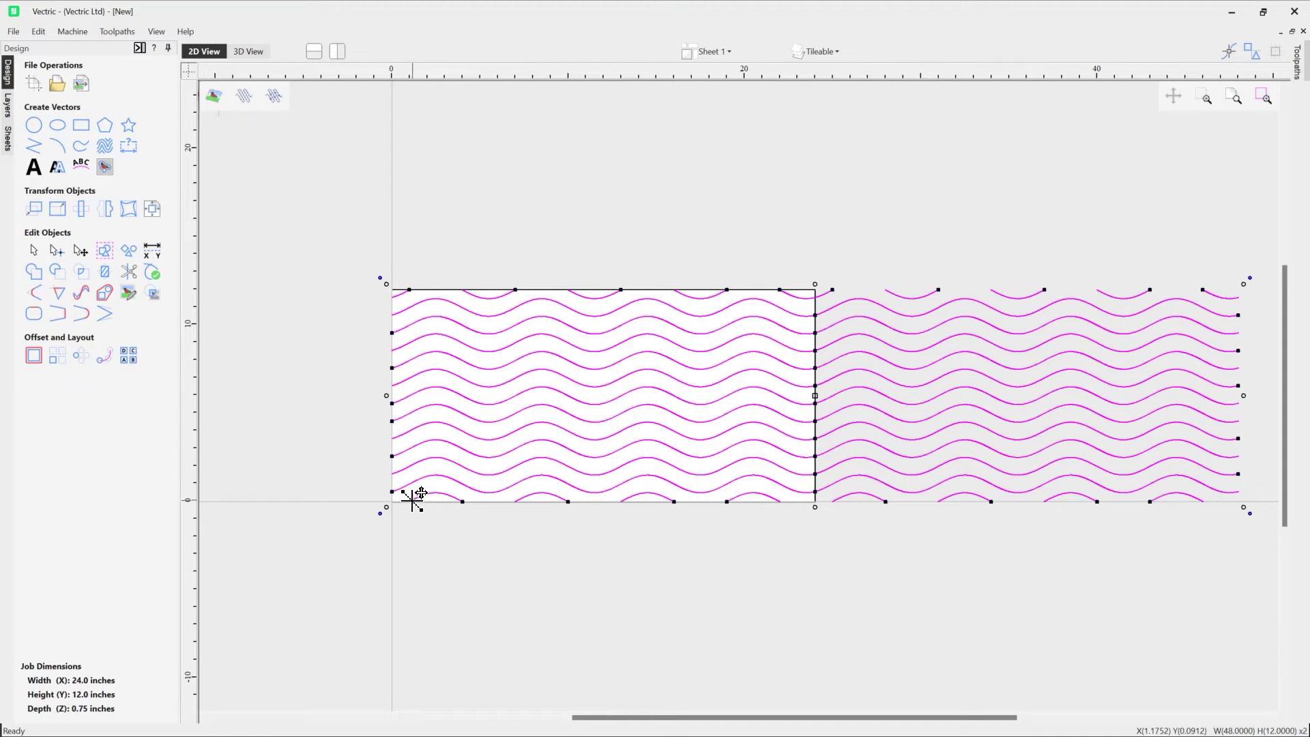
Copy both texture tiles directly above the originals so the wave lines meet at the sheet's upper edge.
drag(412, 501, 411, 285)
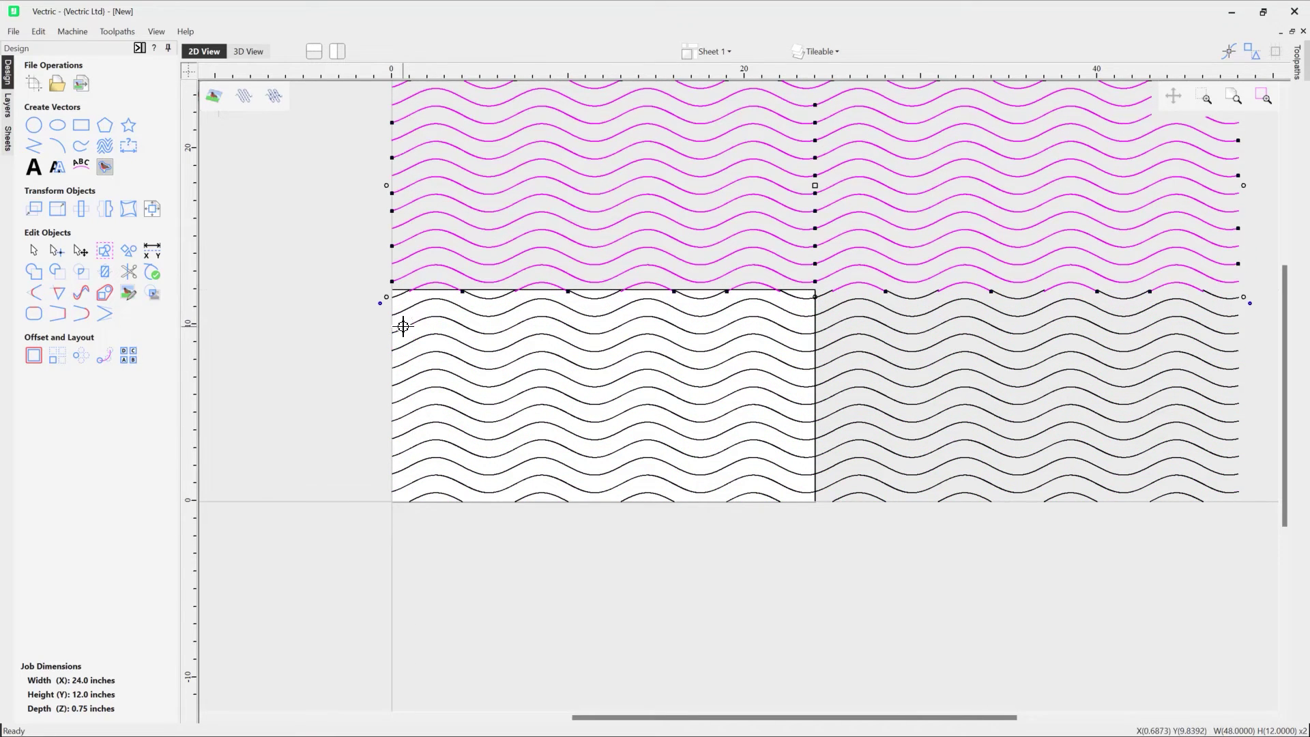
scroll(418, 298, up, 5)
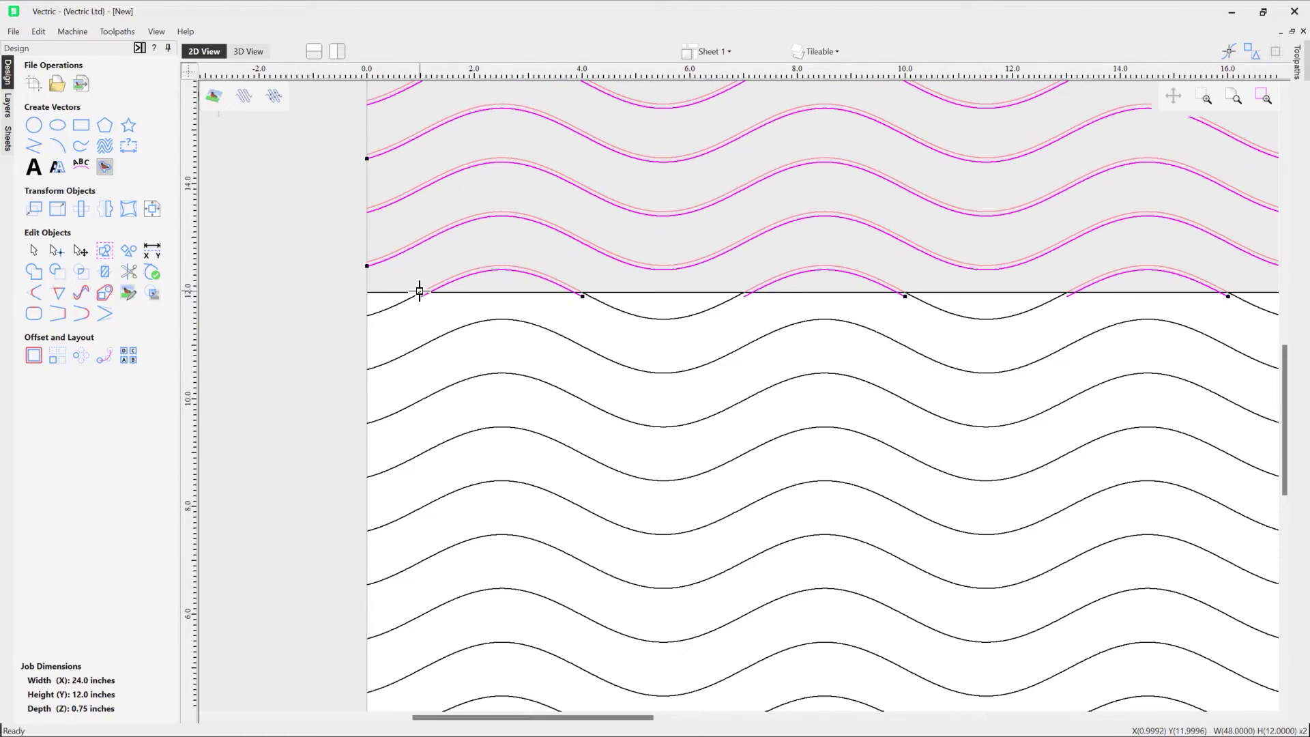
scroll(330, 301, down, 5)
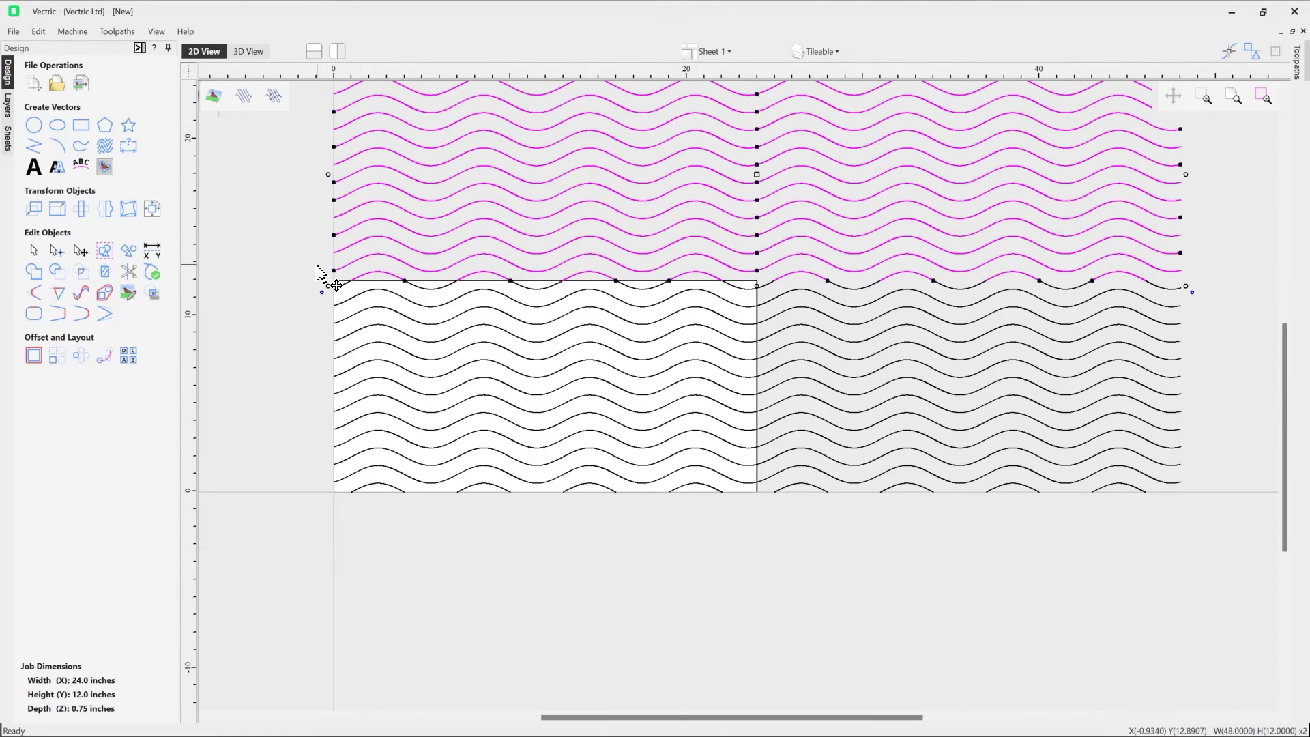
scroll(317, 273, down, 1)
click(687, 475)
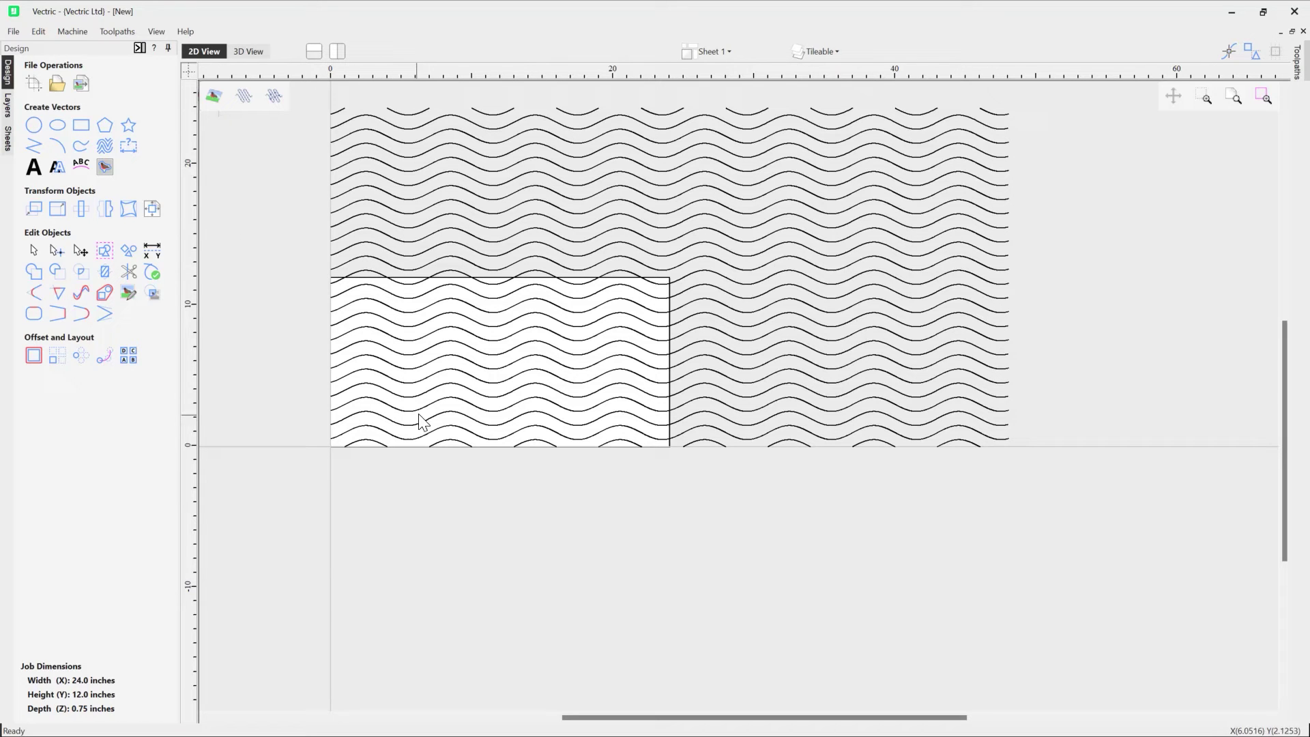
key(F3)
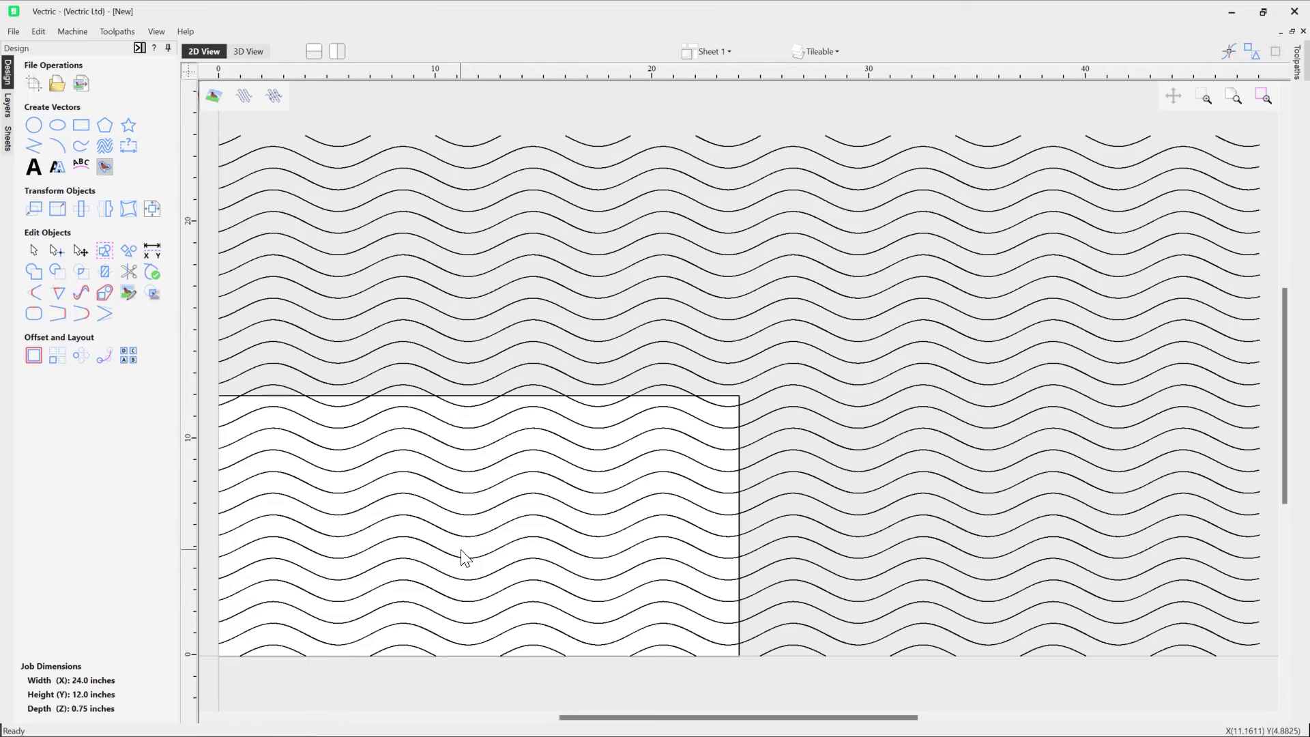
Hide the Tileable layer and make Layer 1 the active layer.
click(815, 51)
click(815, 133)
click(858, 73)
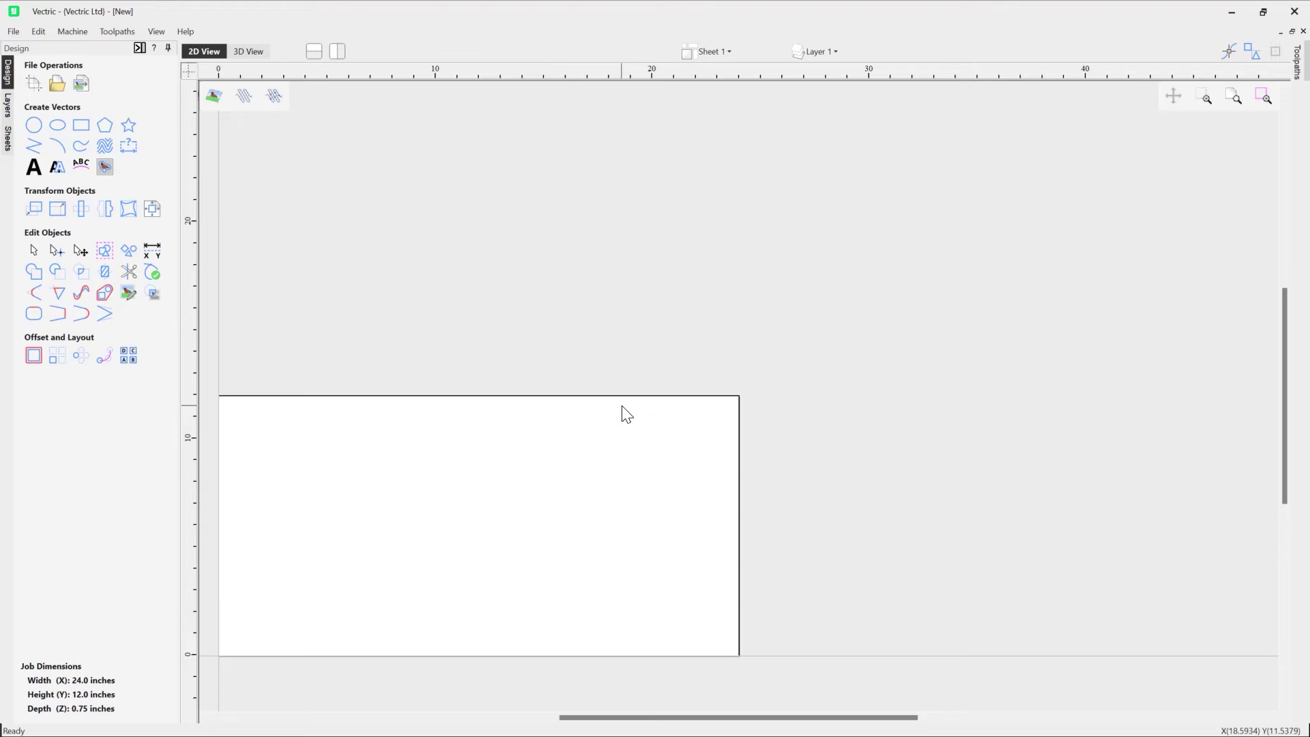
Draw a five-pointed star with an outer radius of about 4.7 inches in the left half of the sheet.
key(F6)
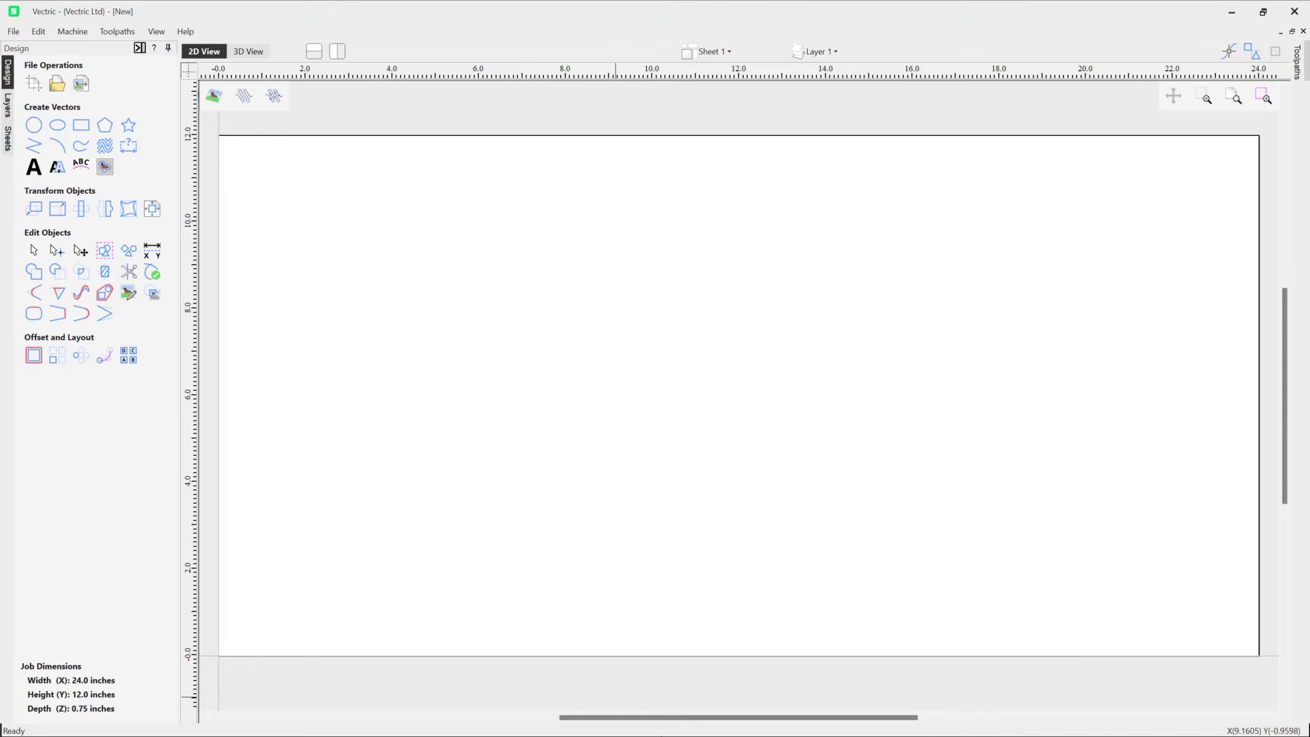
click(129, 125)
mouse_move(435, 382)
mouse_down()
mouse_move(585, 573)
mouse_move(550, 549)
mouse_up()
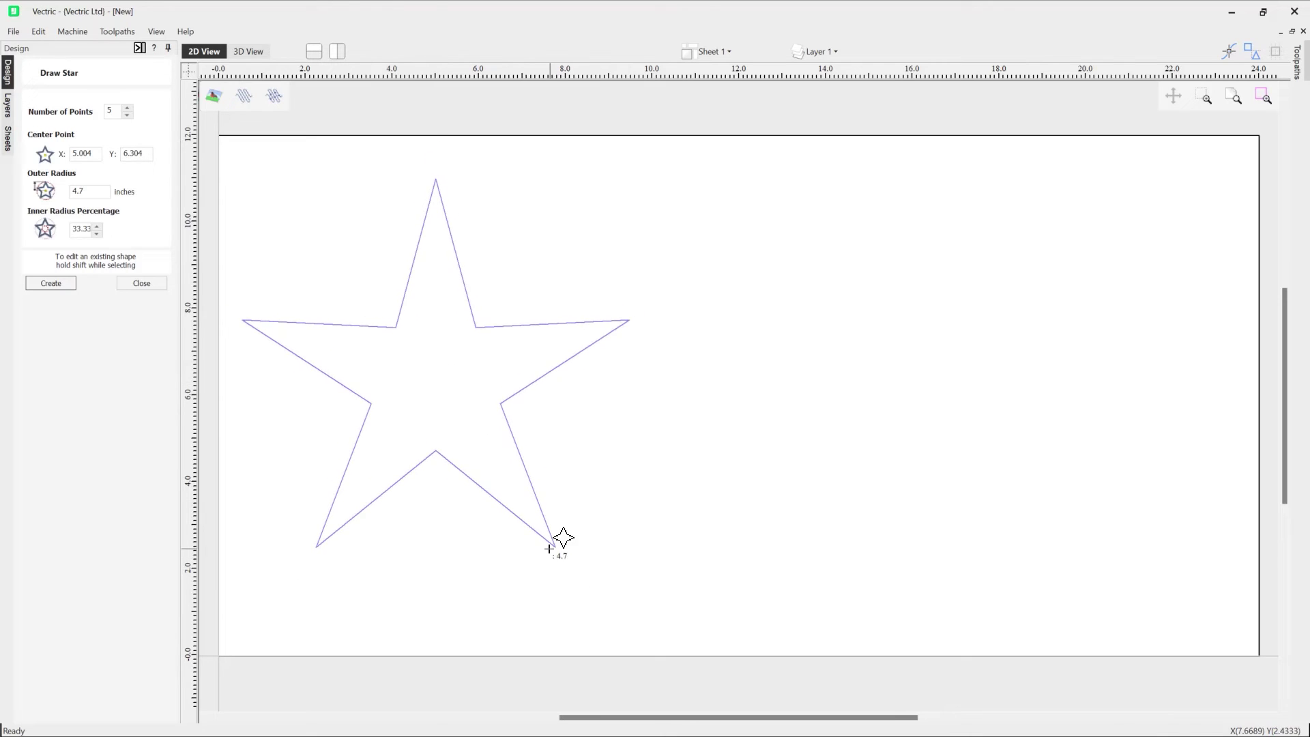
Draw a second five-pointed star about 7.6 by 7.2 inches and position it in the right half of the sheet.
drag(938, 258, 1017, 409)
key(Escape)
click(983, 357)
drag(982, 356, 958, 434)
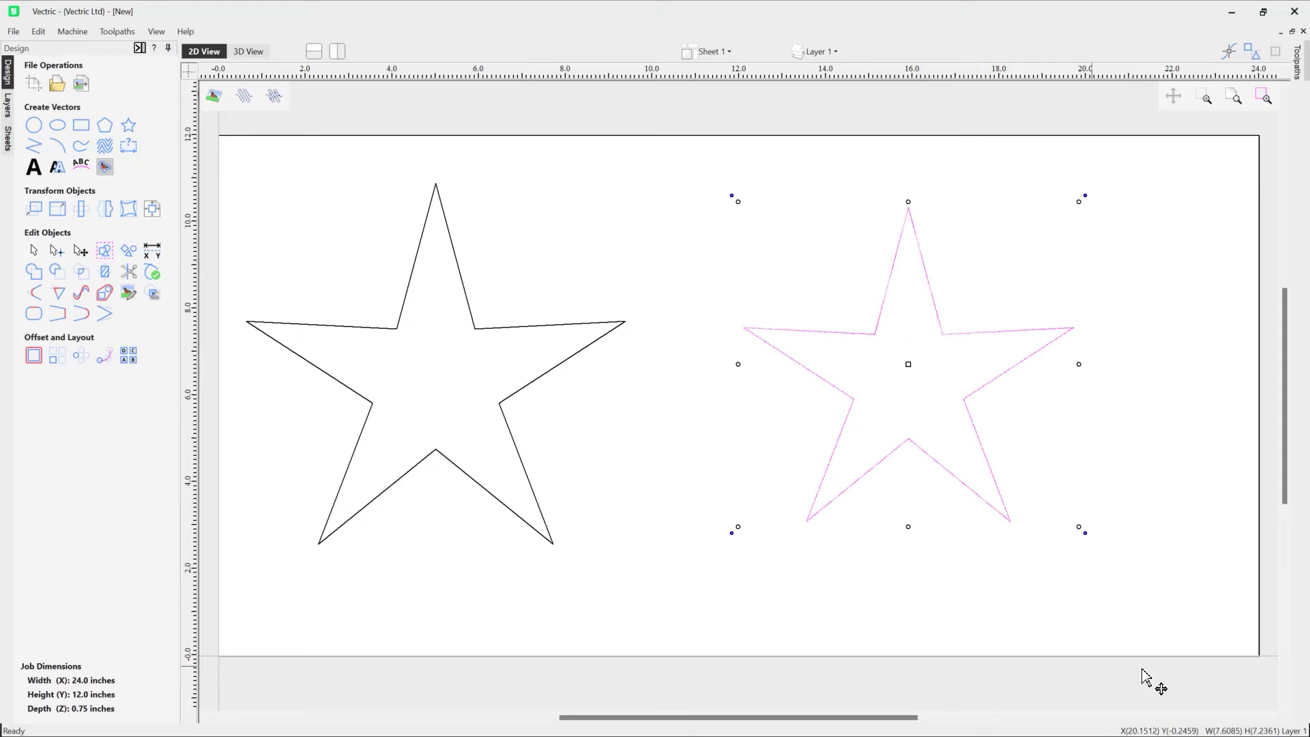
Preview a vector texture with 0.25-inch maximum line spacing inside both stars without creating it.
key(ctrl+a)
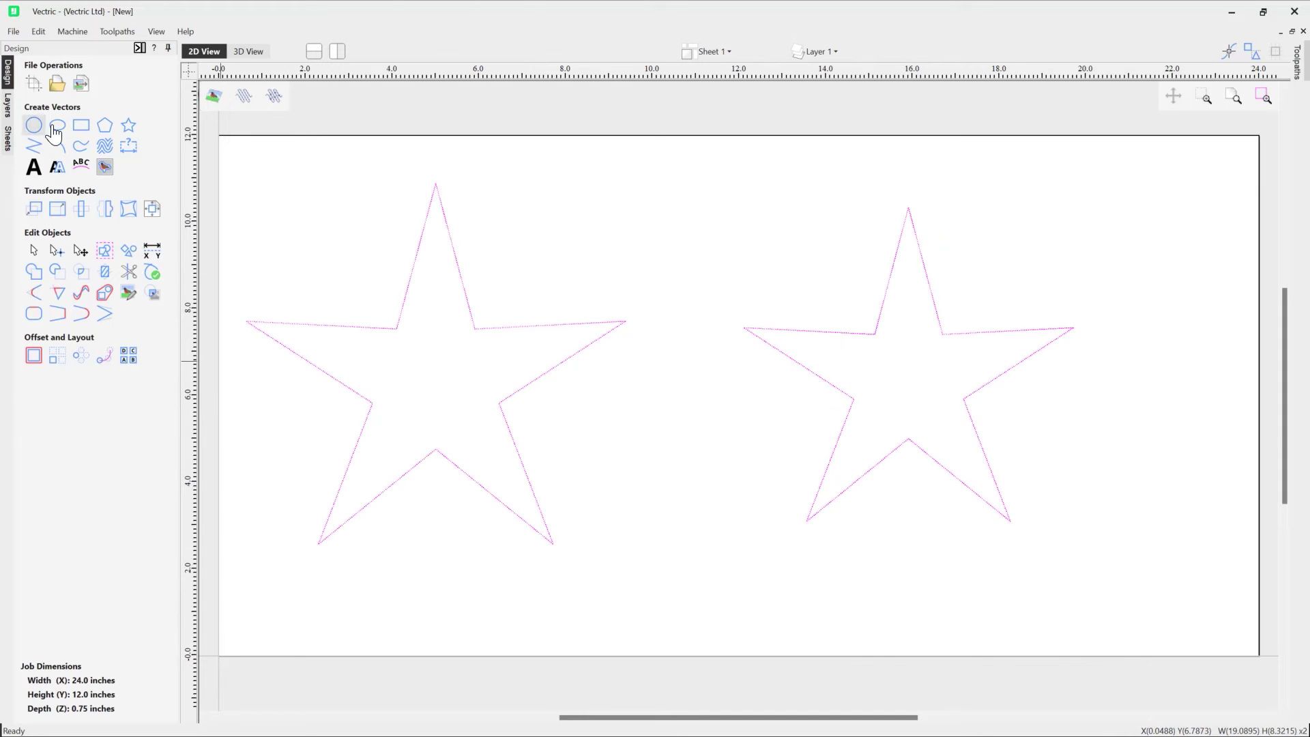
click(104, 148)
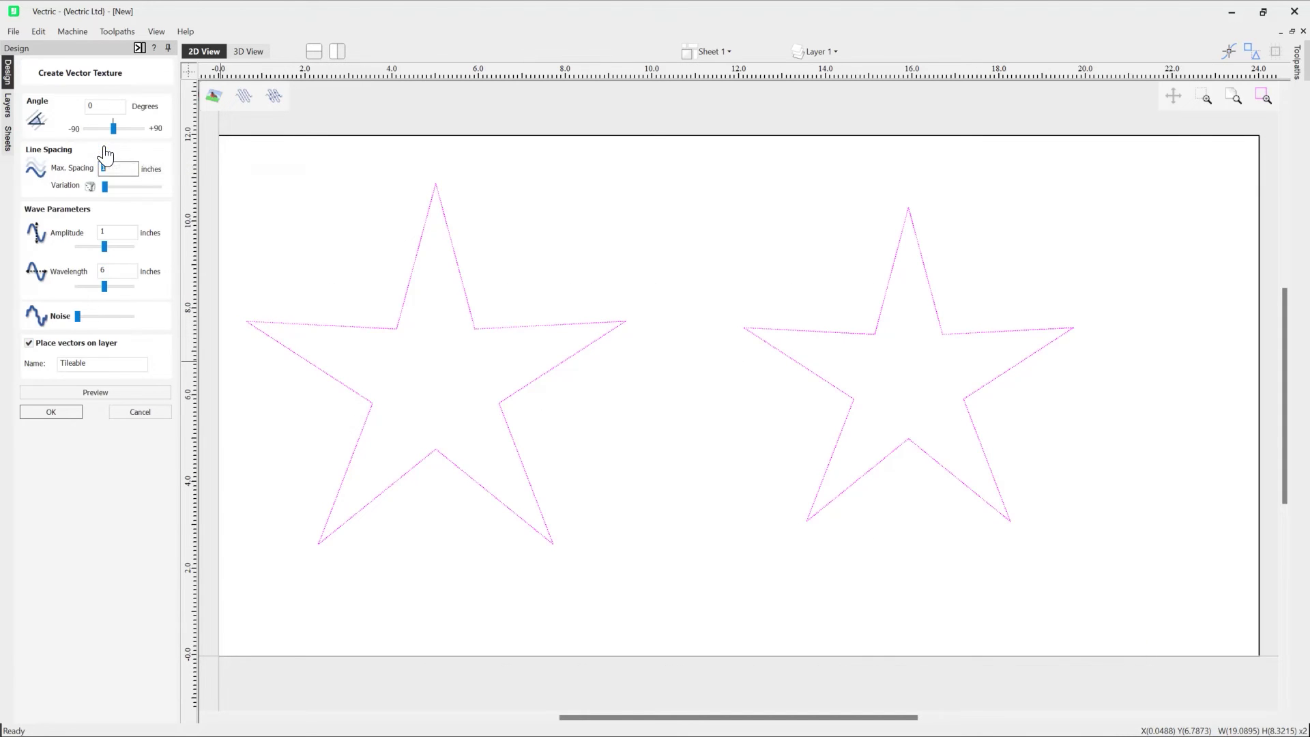
click(108, 269)
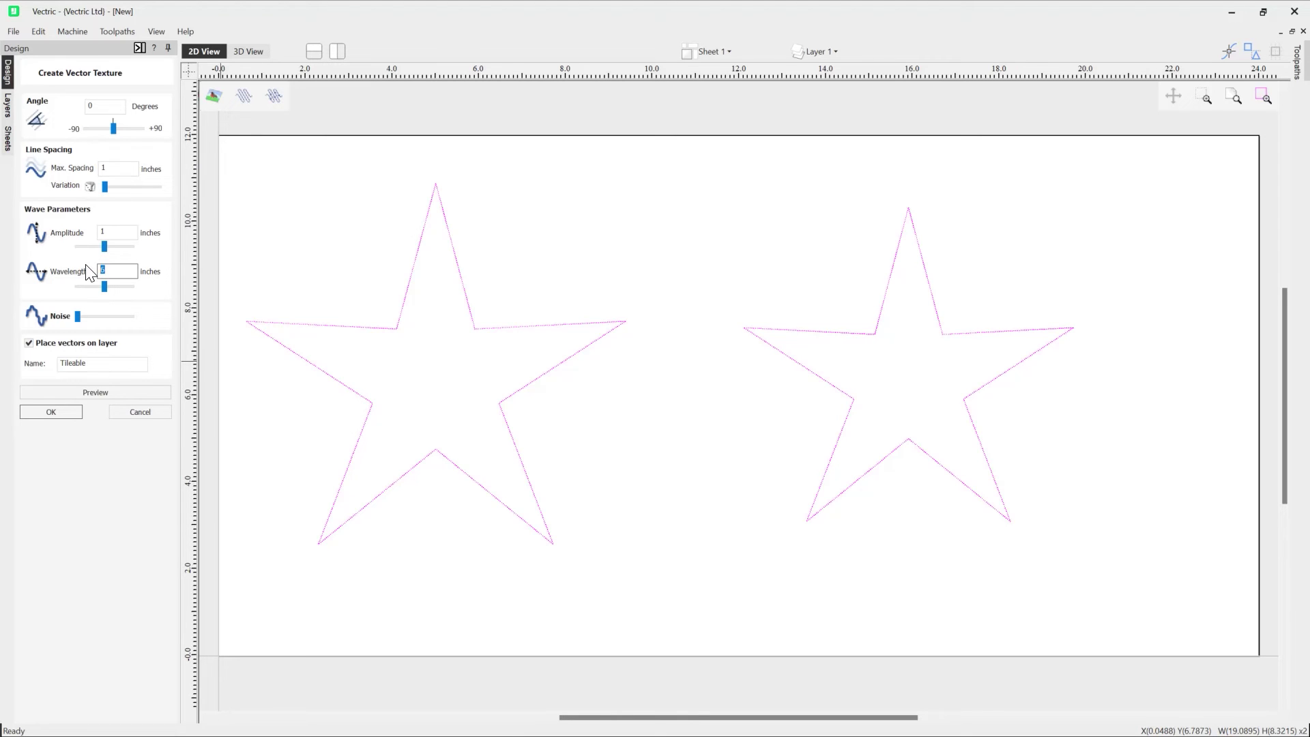
click(114, 170)
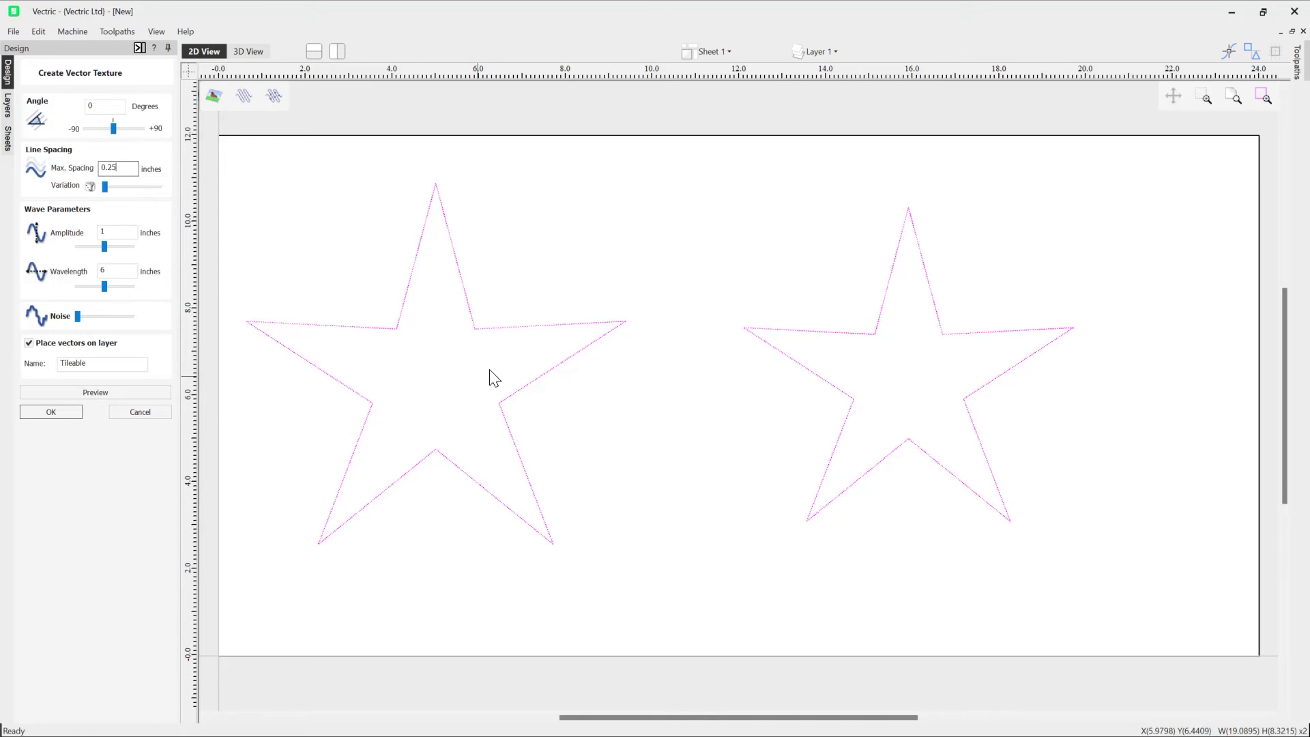
click(93, 389)
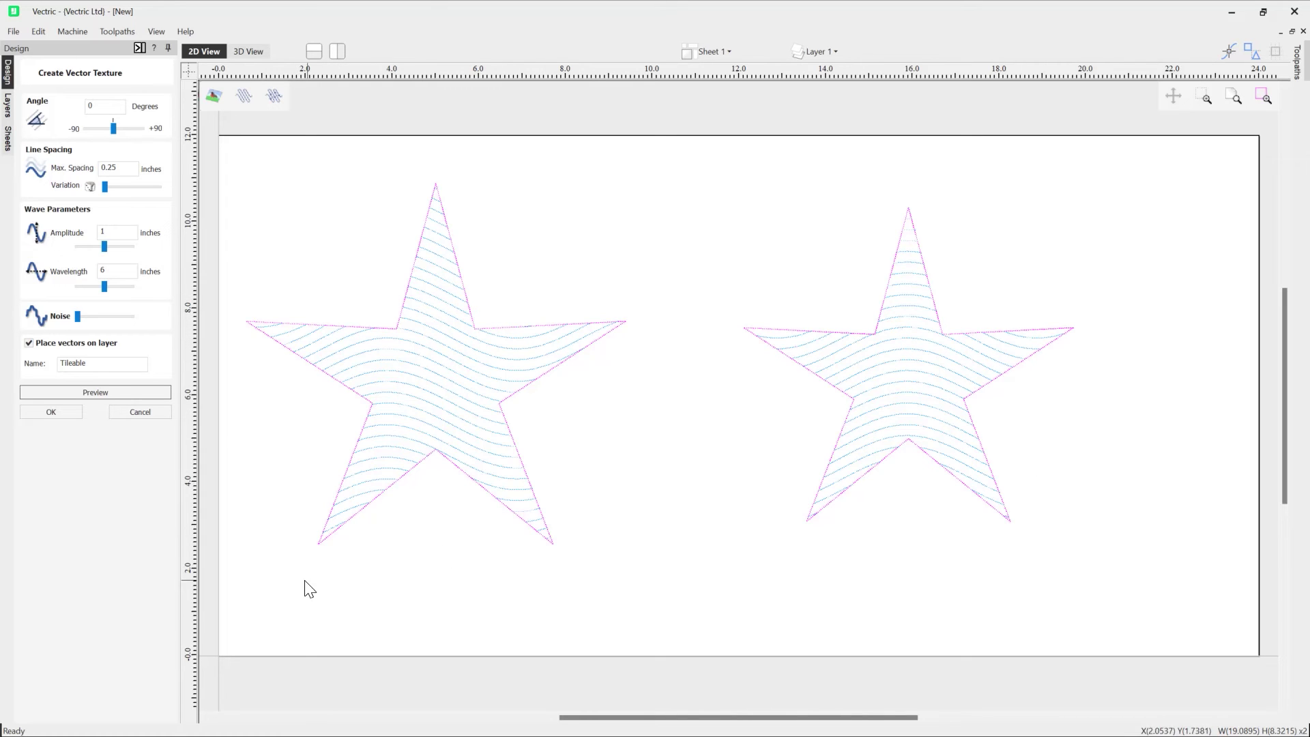
click(141, 412)
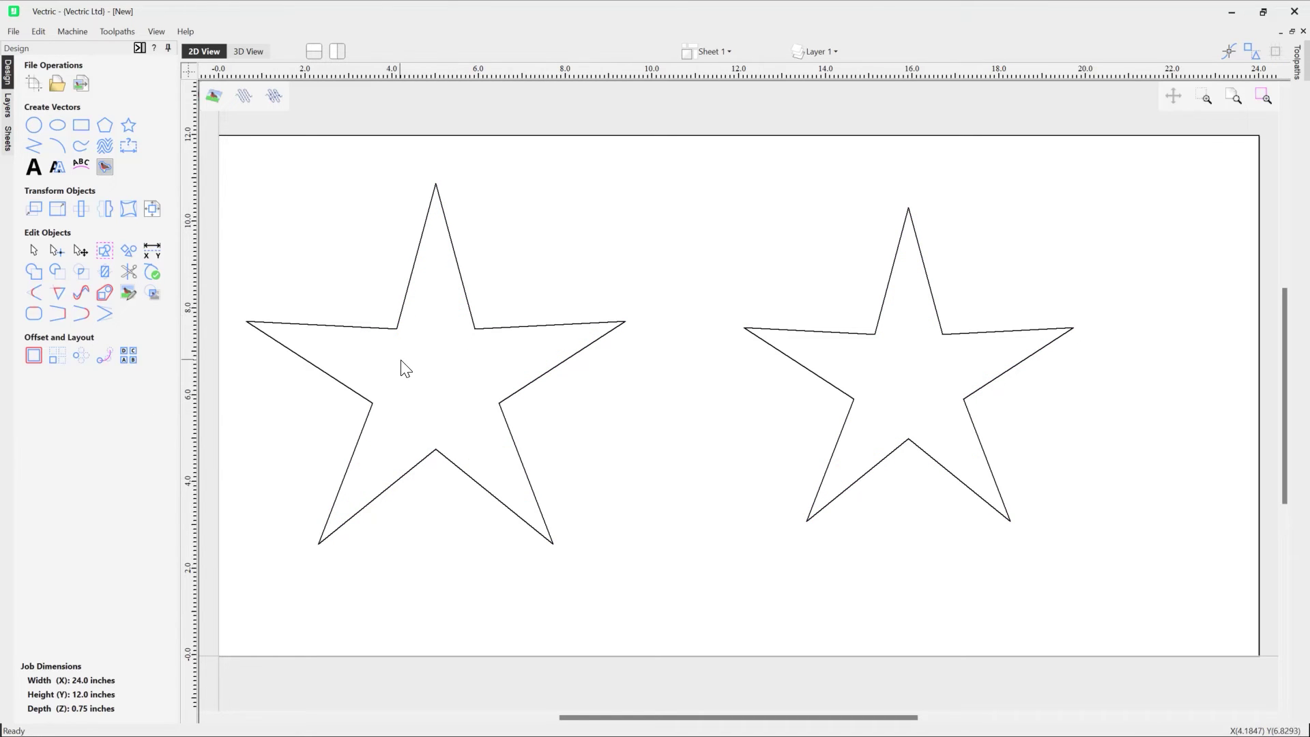
Delete both stars from Layer 1.
drag(986, 565, 383, 273)
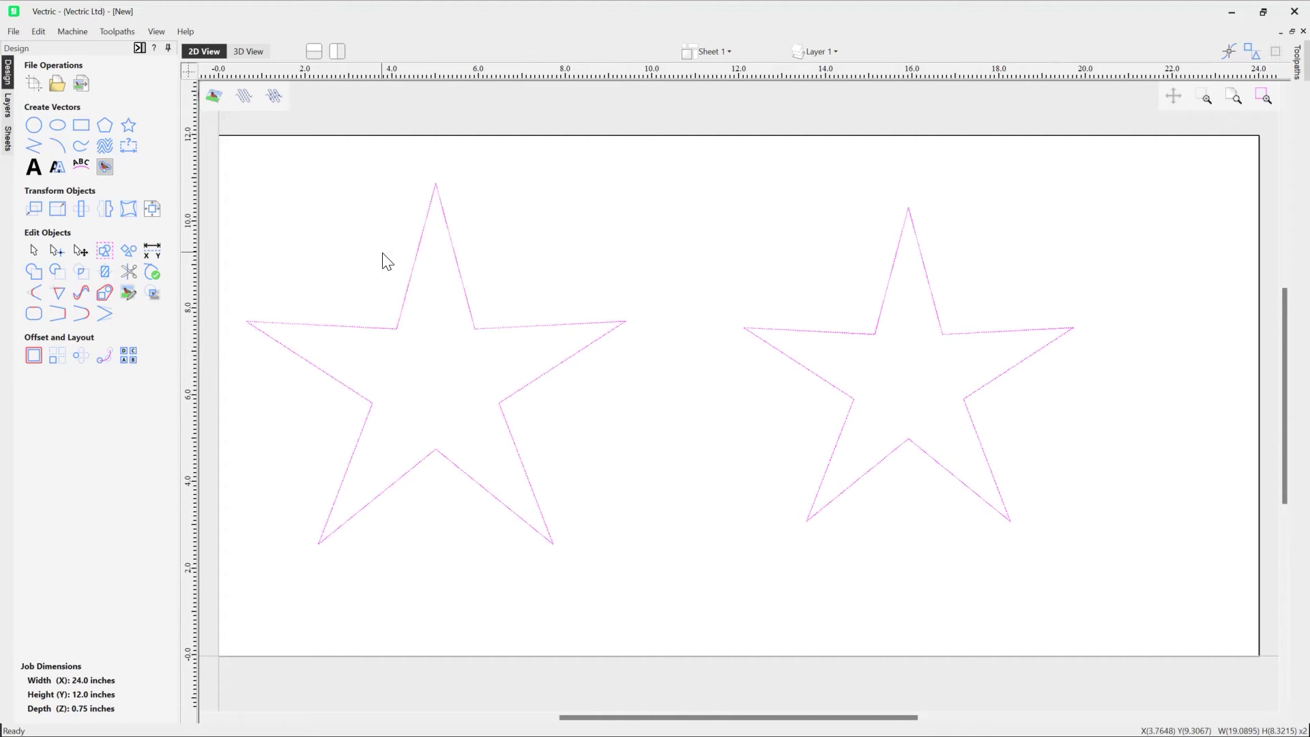
key(Delete)
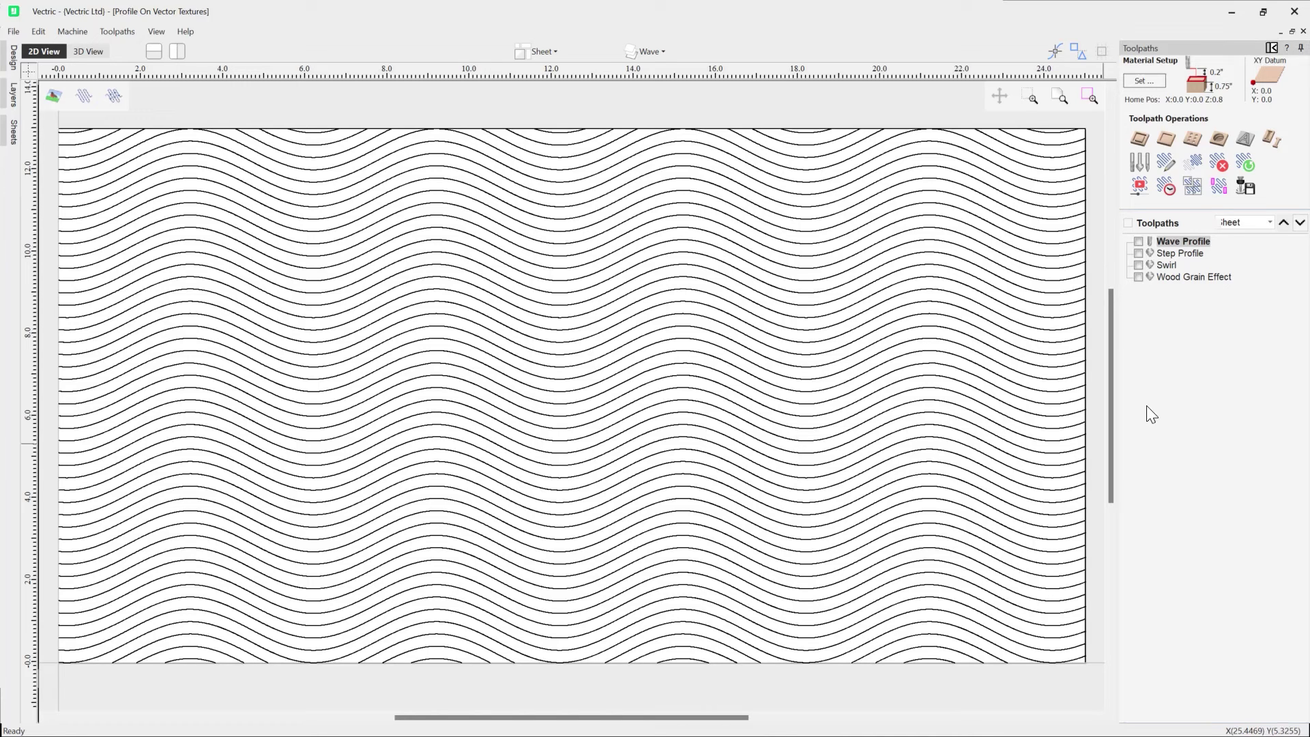
Review the Wave Profile toolpath's settings and simulate its cut in the 3D preview.
double_click(1186, 242)
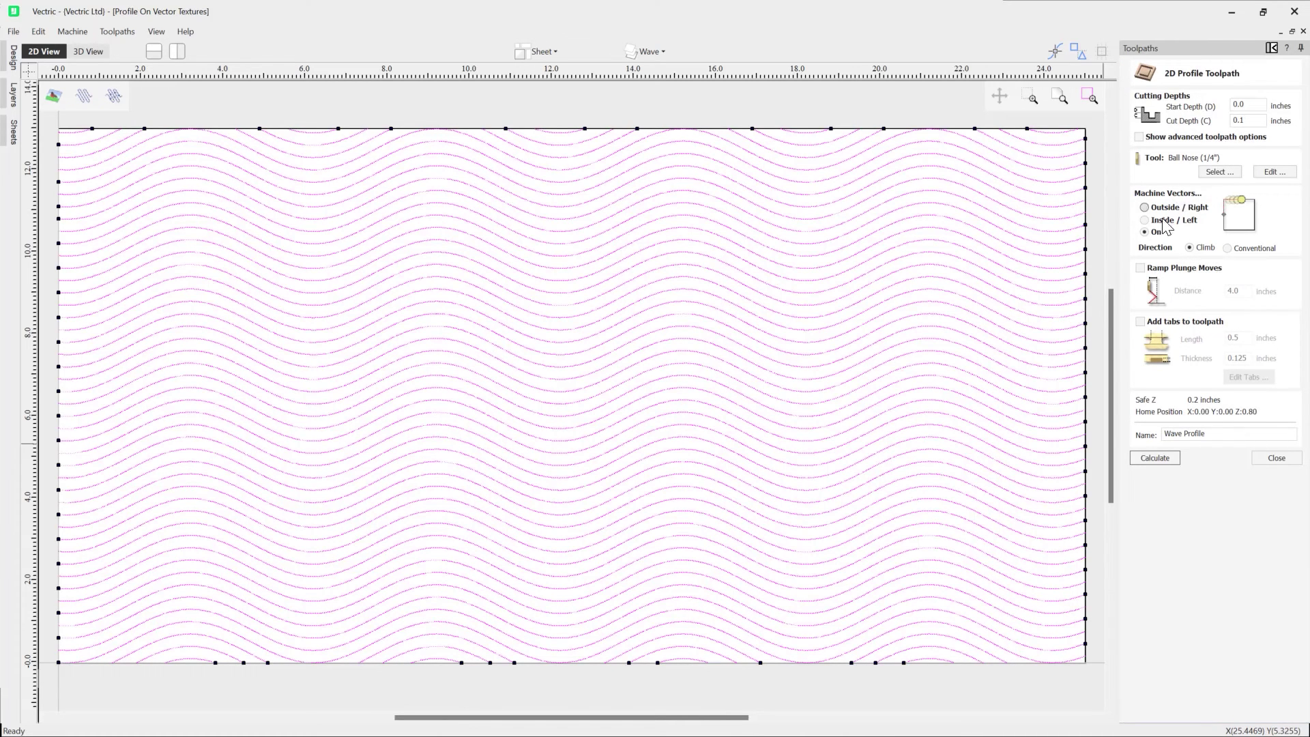
click(1296, 459)
click(1140, 186)
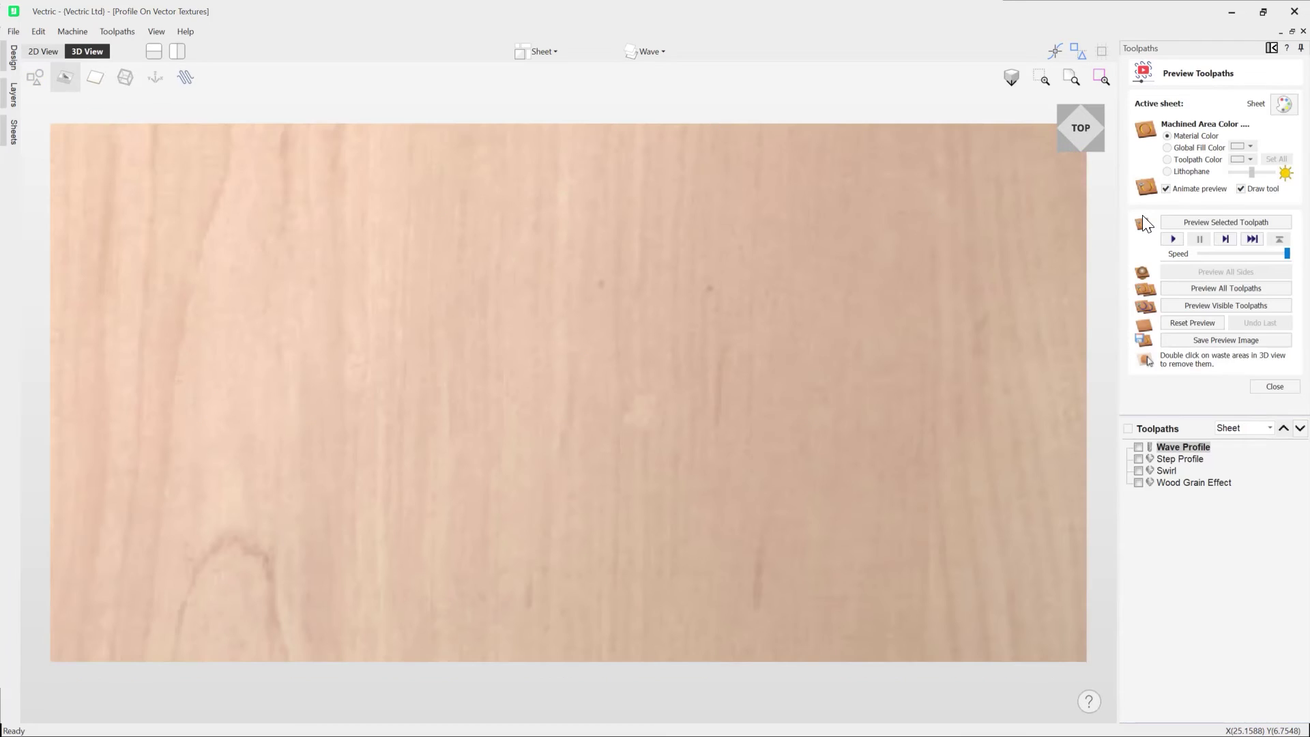
click(1228, 221)
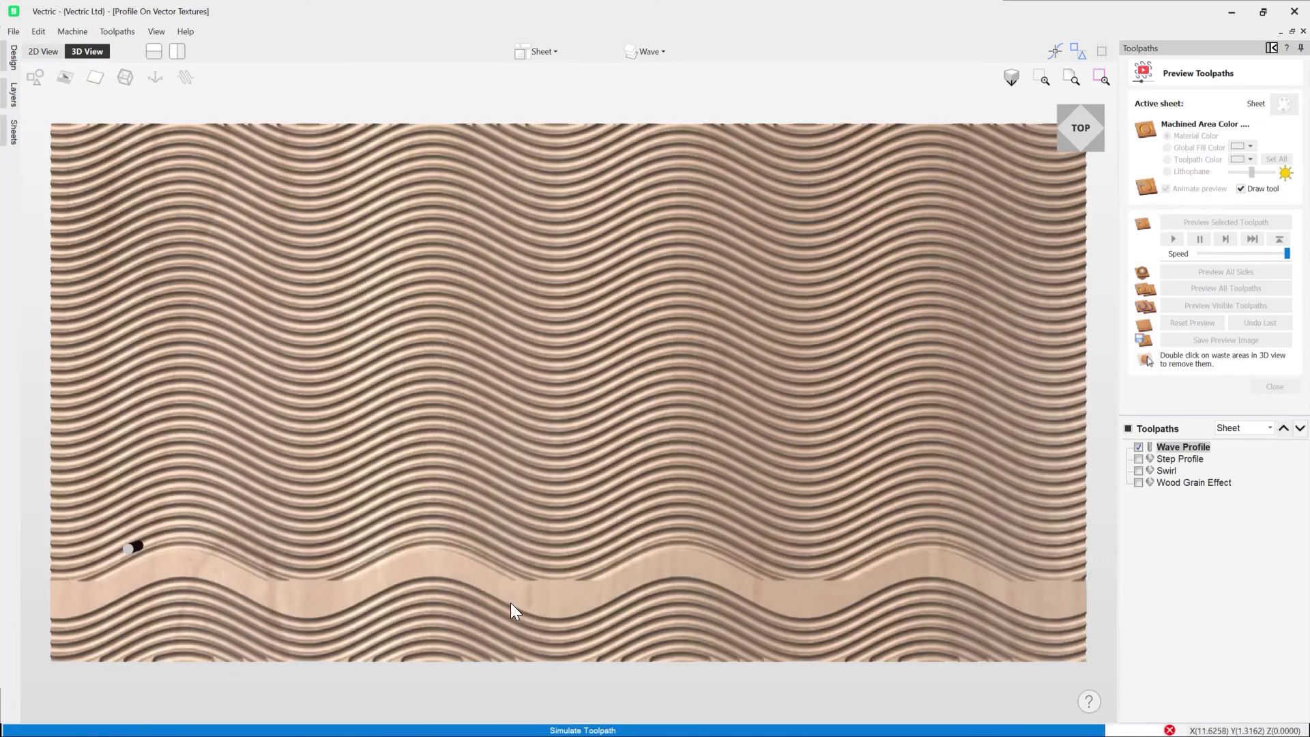
drag(827, 603, 1021, 258)
click(1077, 134)
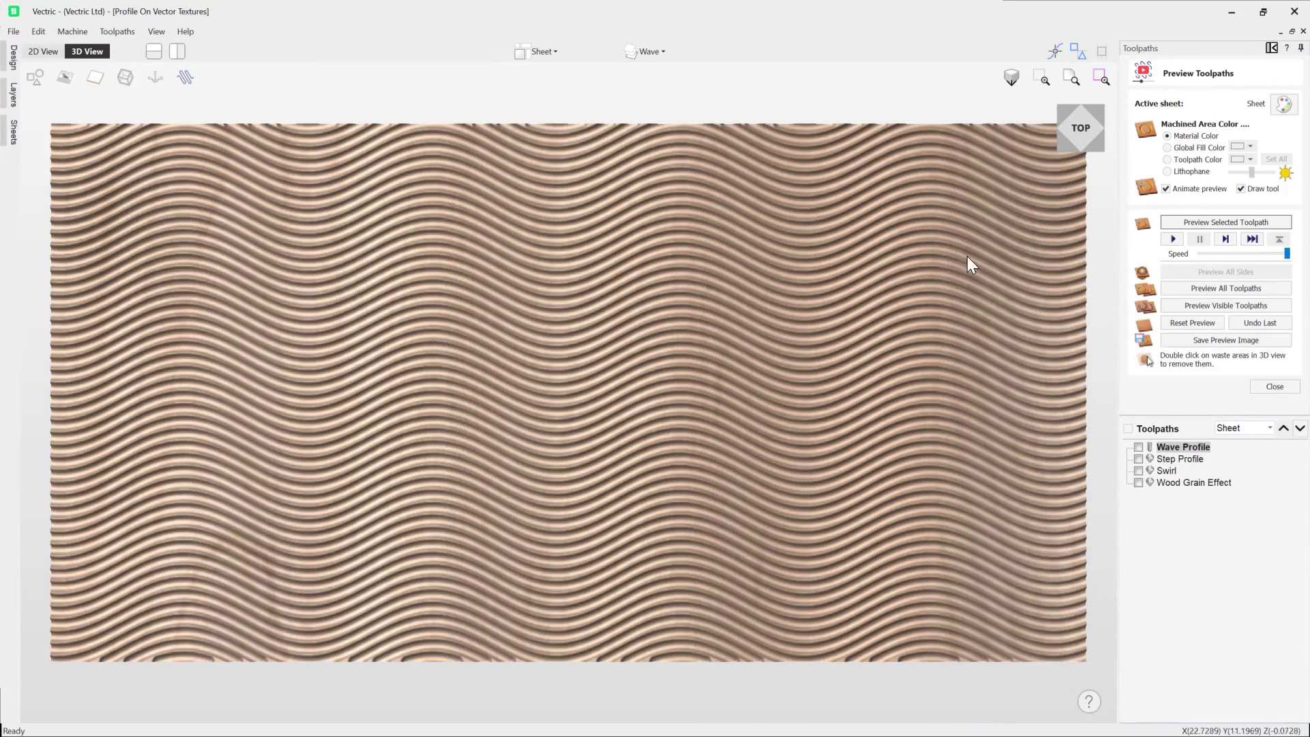
click(1274, 386)
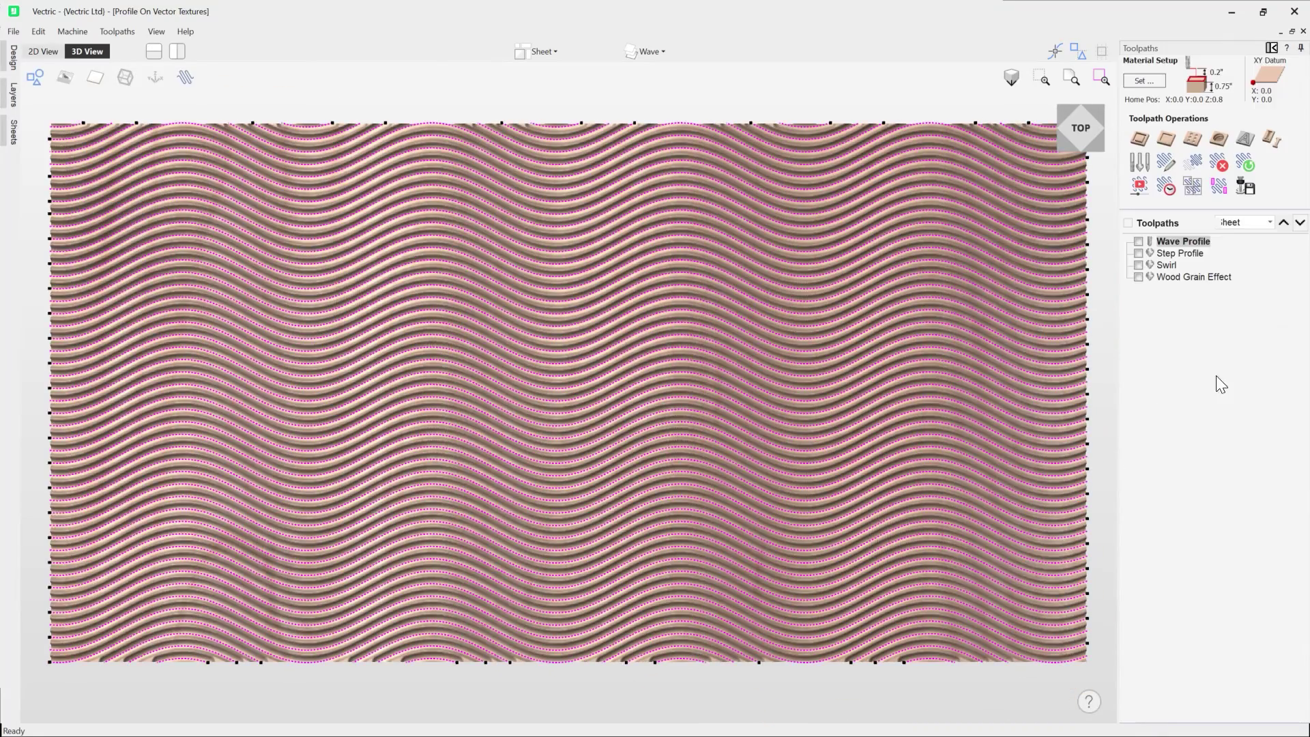
Make Step the active layer and review the Step Profile toolpath's settings.
click(645, 52)
click(685, 96)
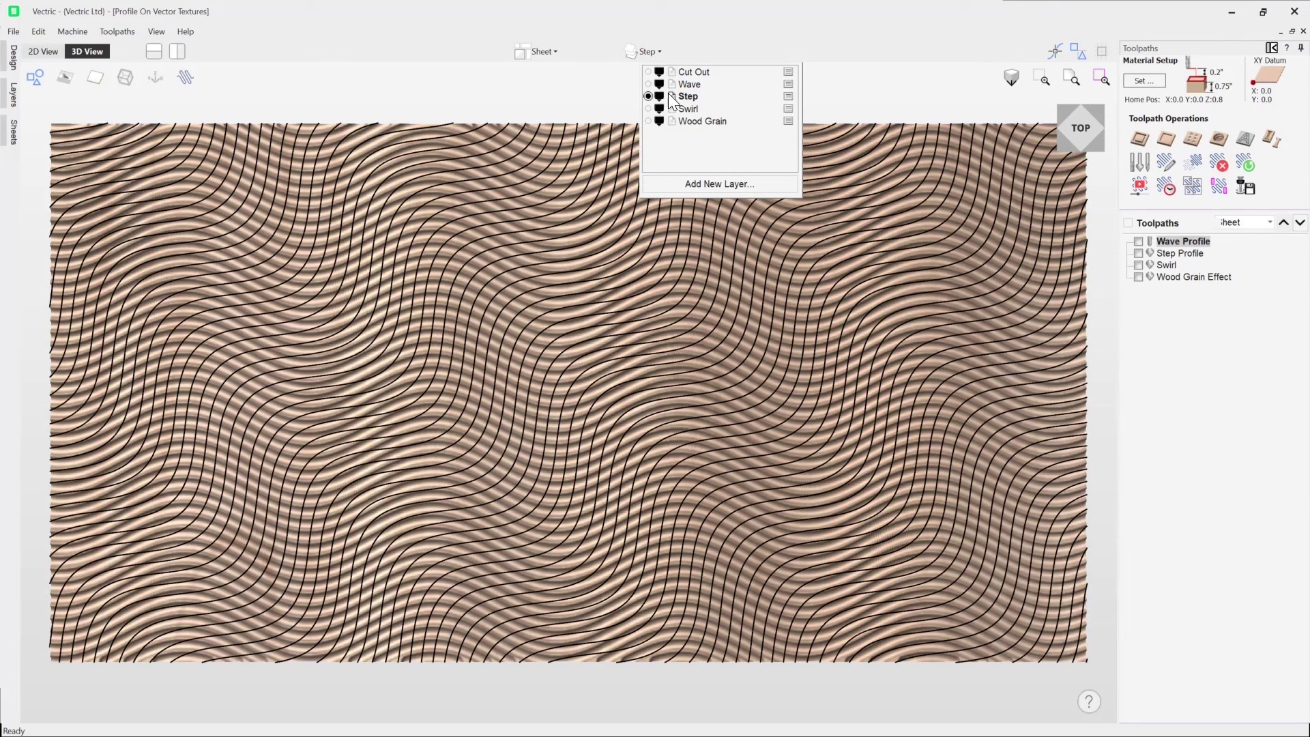
click(1187, 253)
double_click(1184, 253)
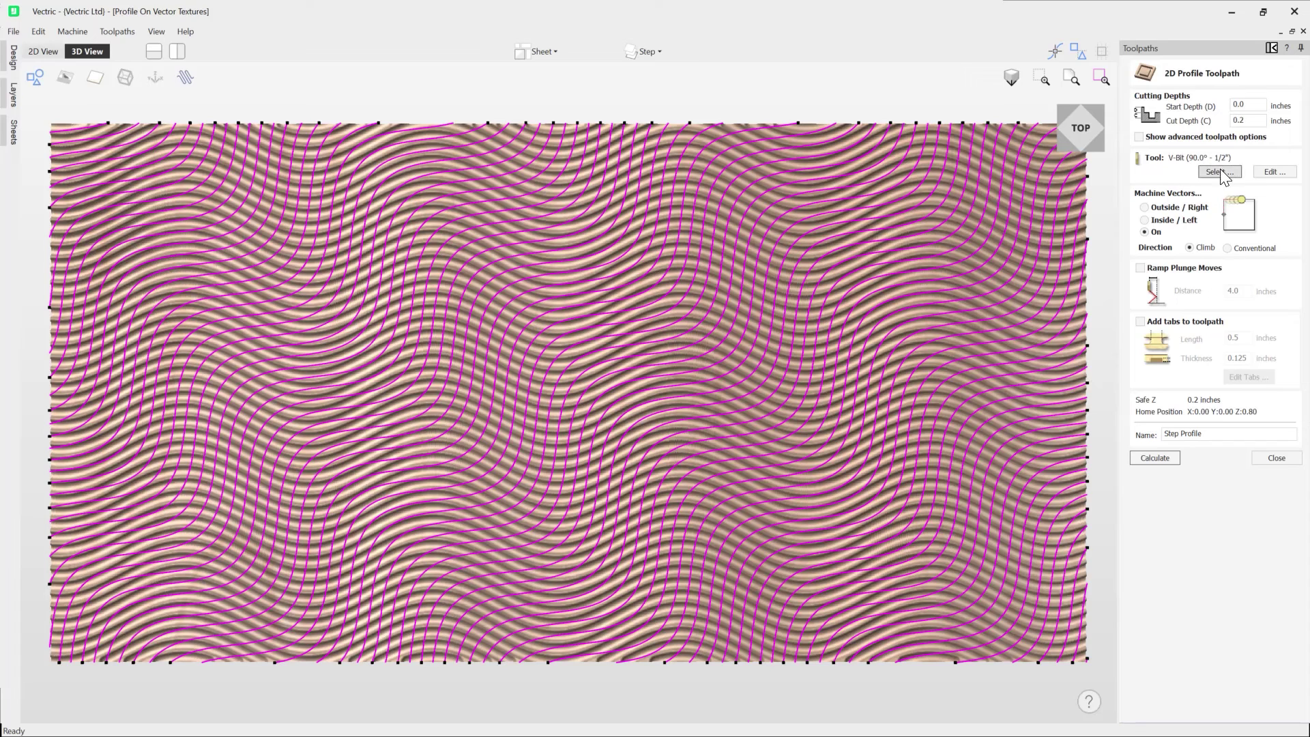
click(1154, 458)
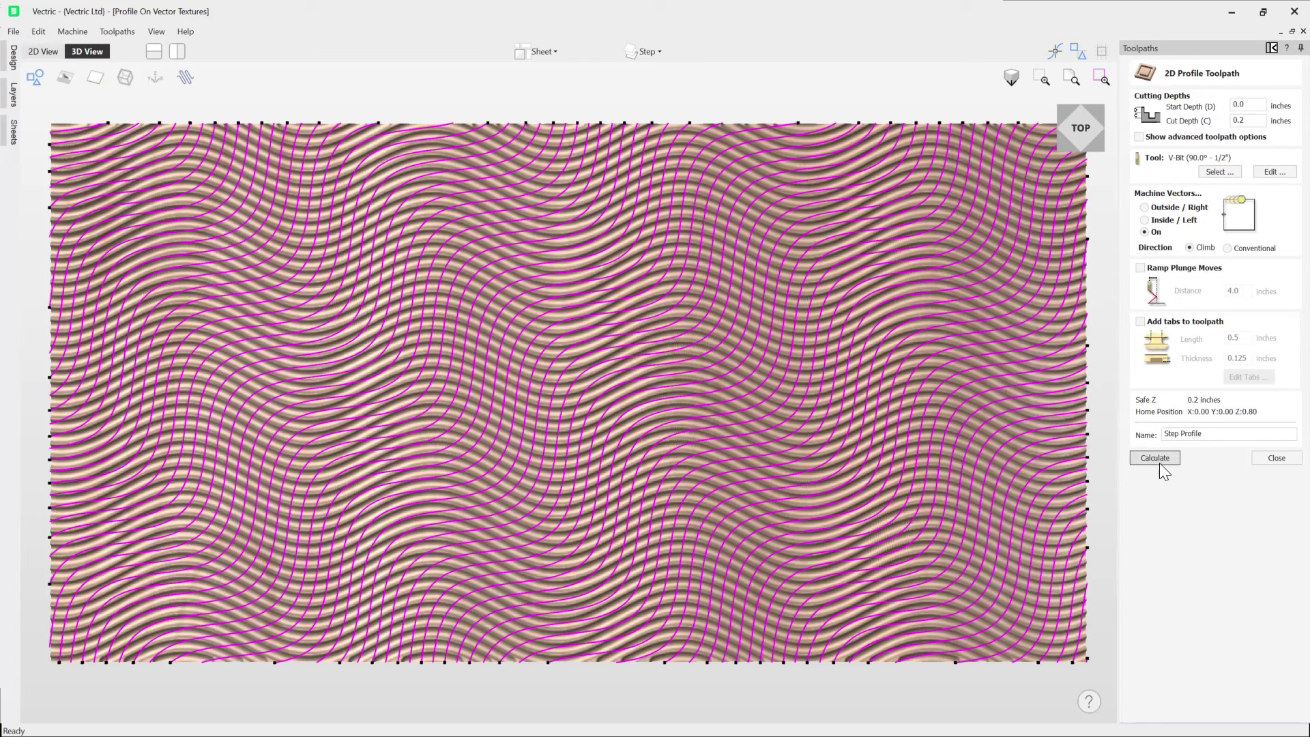
click(1276, 458)
Simulate the Step Profile toolpath on uncut material, inspect it from an angle, and reset the preview.
click(1139, 184)
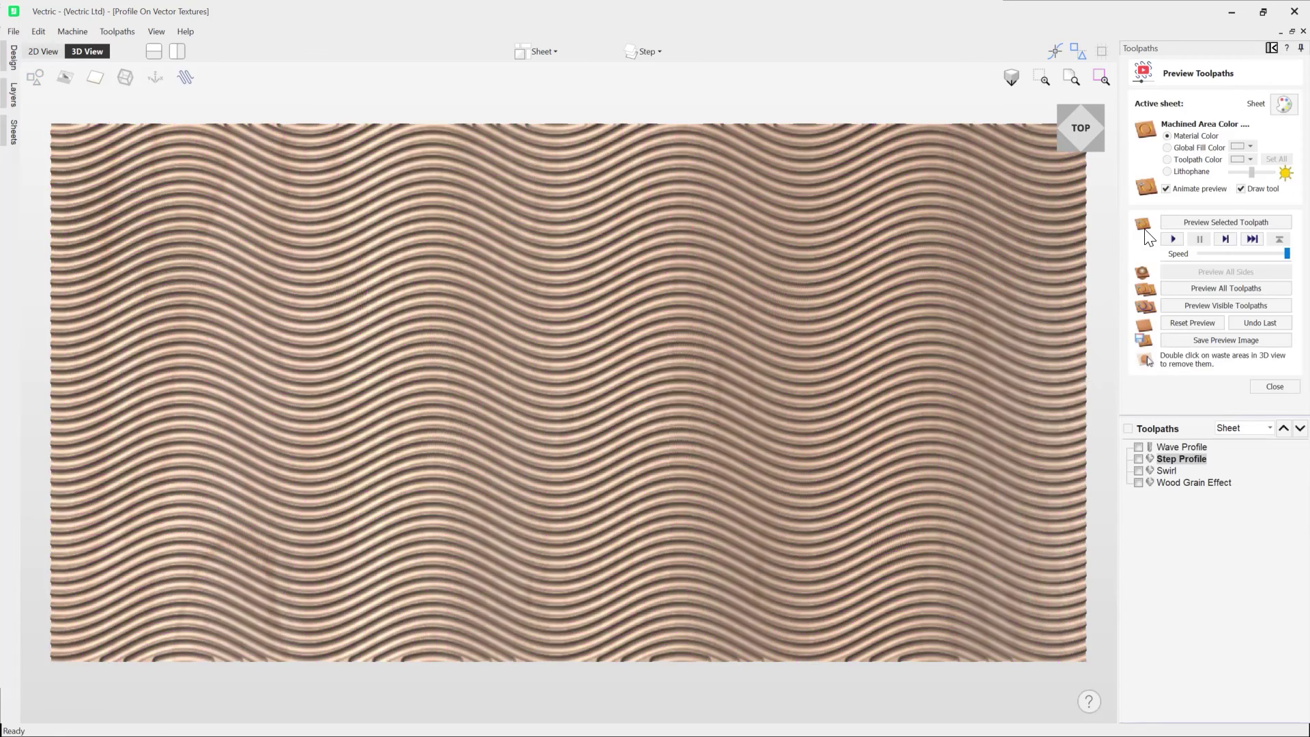
click(1201, 318)
click(1223, 219)
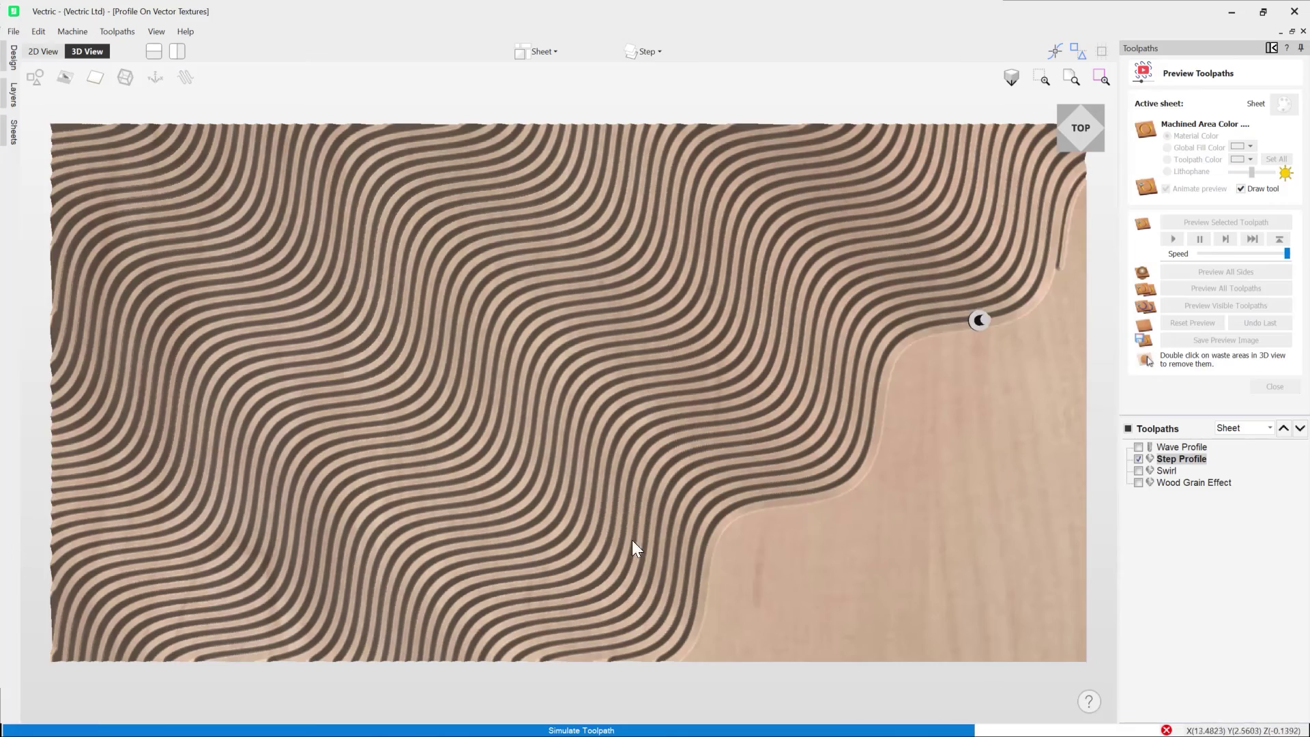
drag(682, 513, 508, 404)
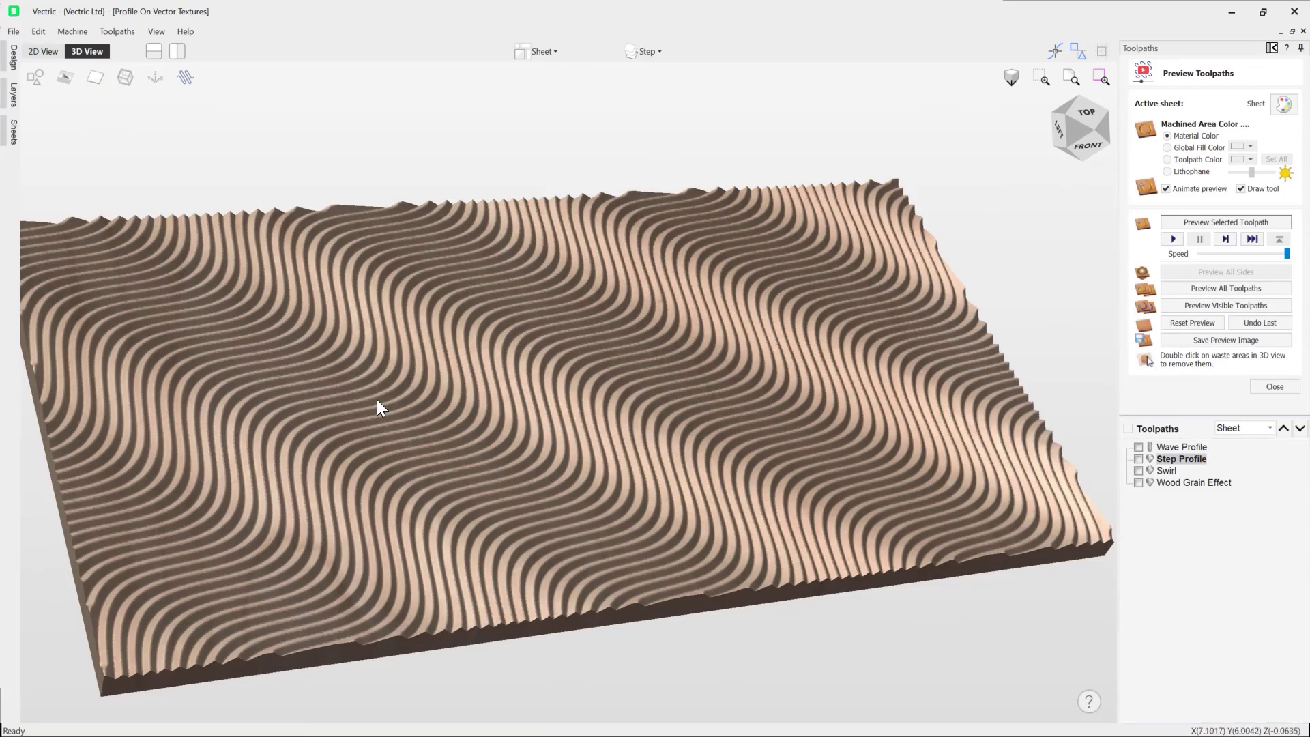
drag(644, 251, 581, 580)
click(1080, 131)
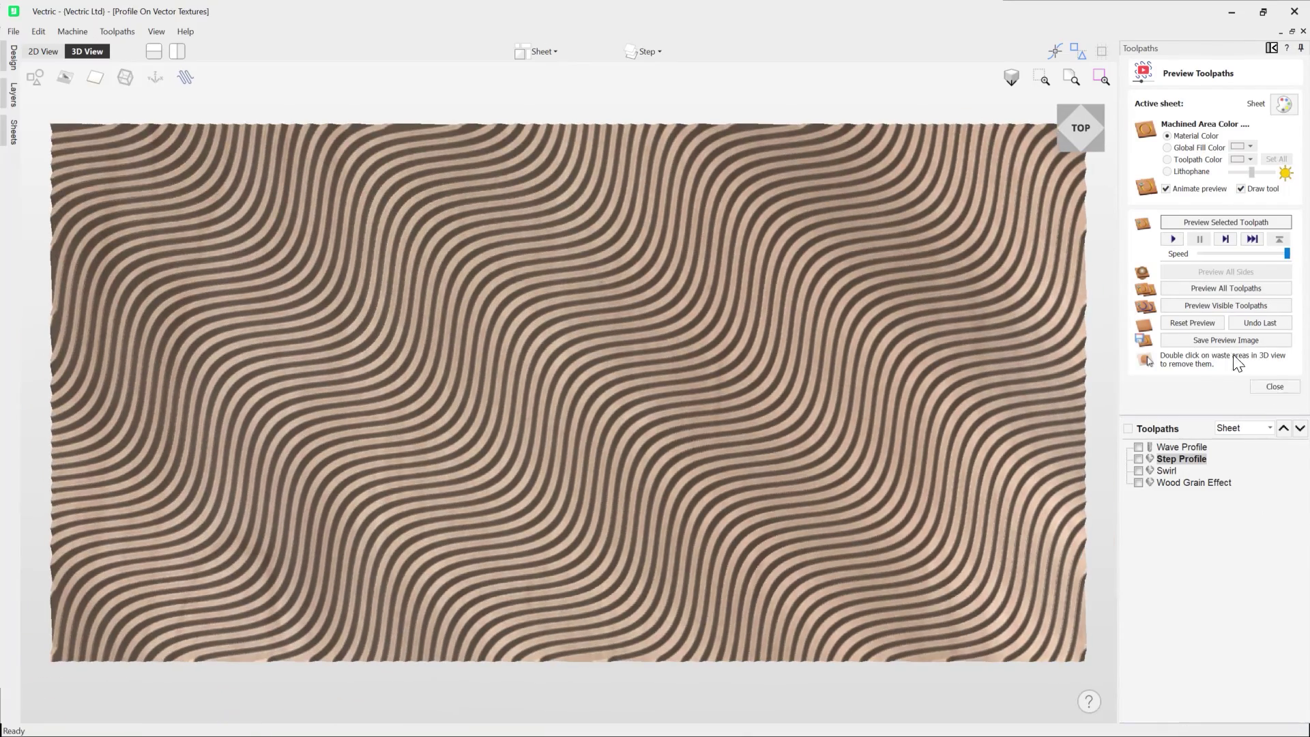
click(1203, 325)
click(1270, 388)
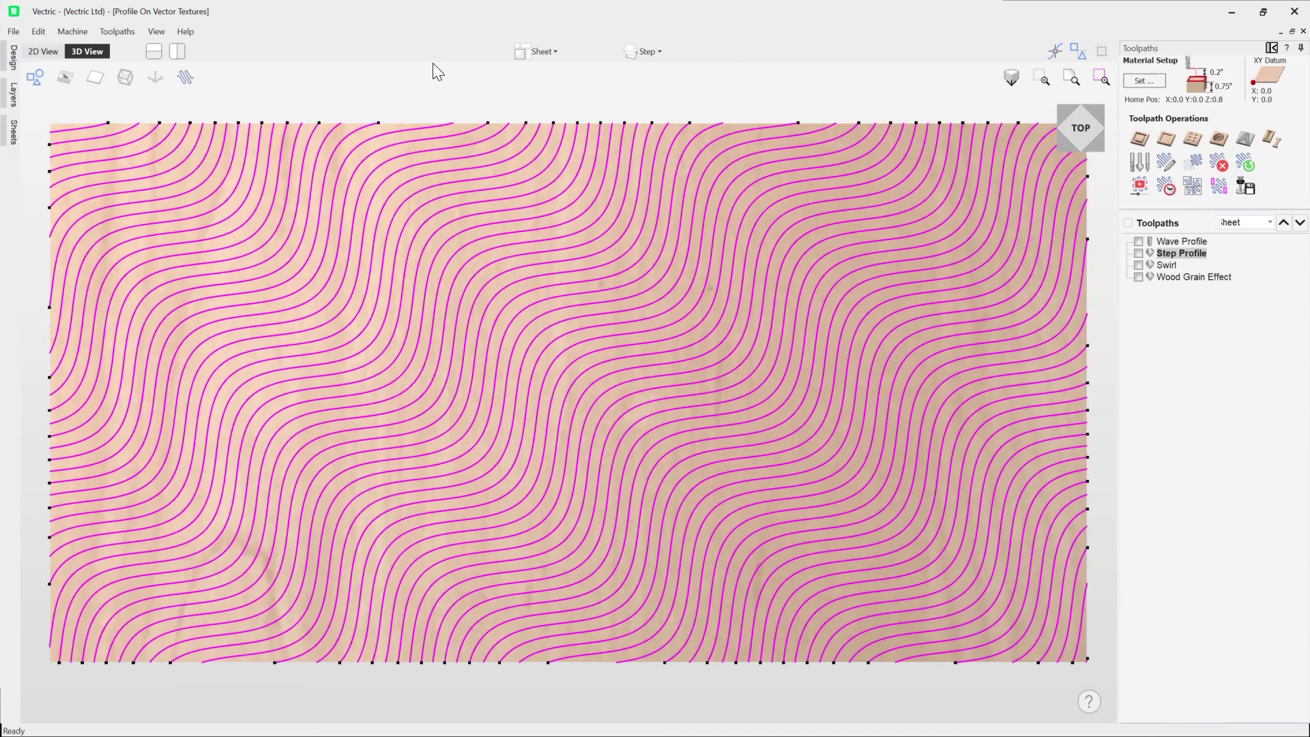
Switch from the Step layer to the Swirl layer and review the Swirl toolpath's settings.
click(660, 51)
click(650, 99)
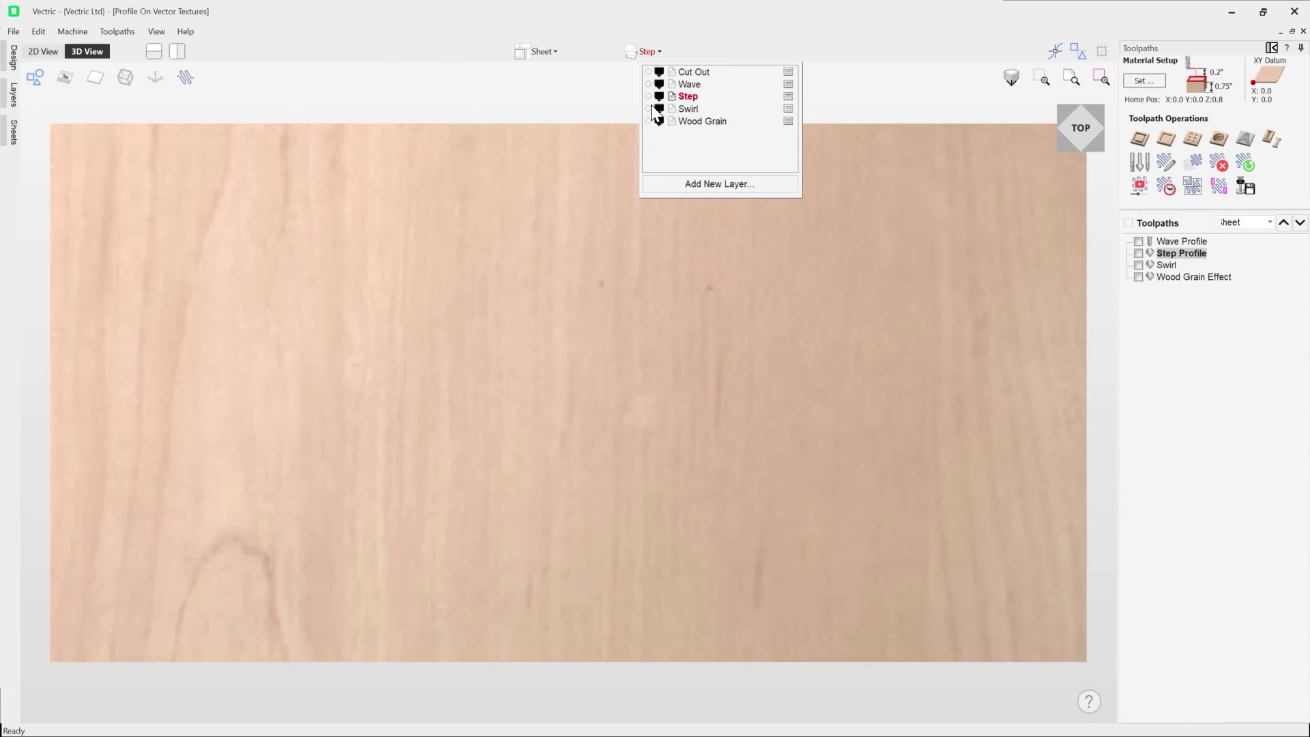
click(658, 109)
click(648, 108)
key(ctrl+a)
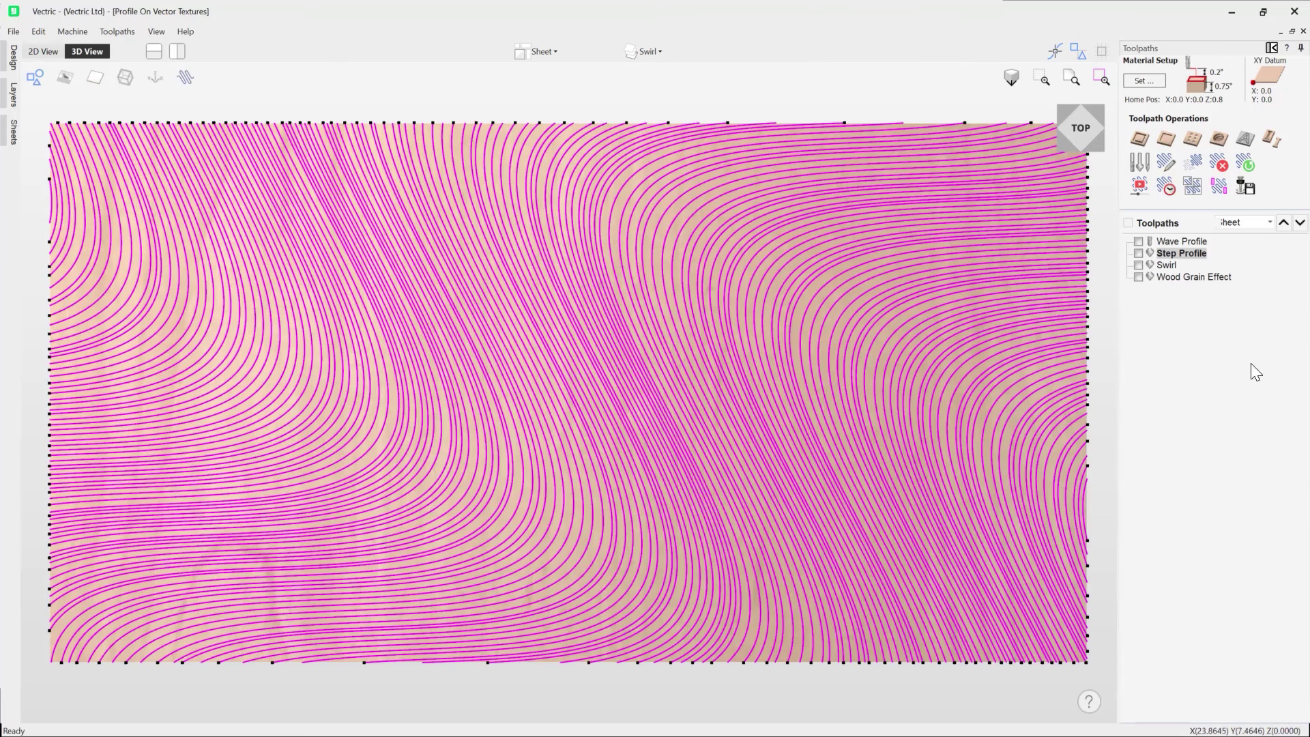
double_click(1168, 265)
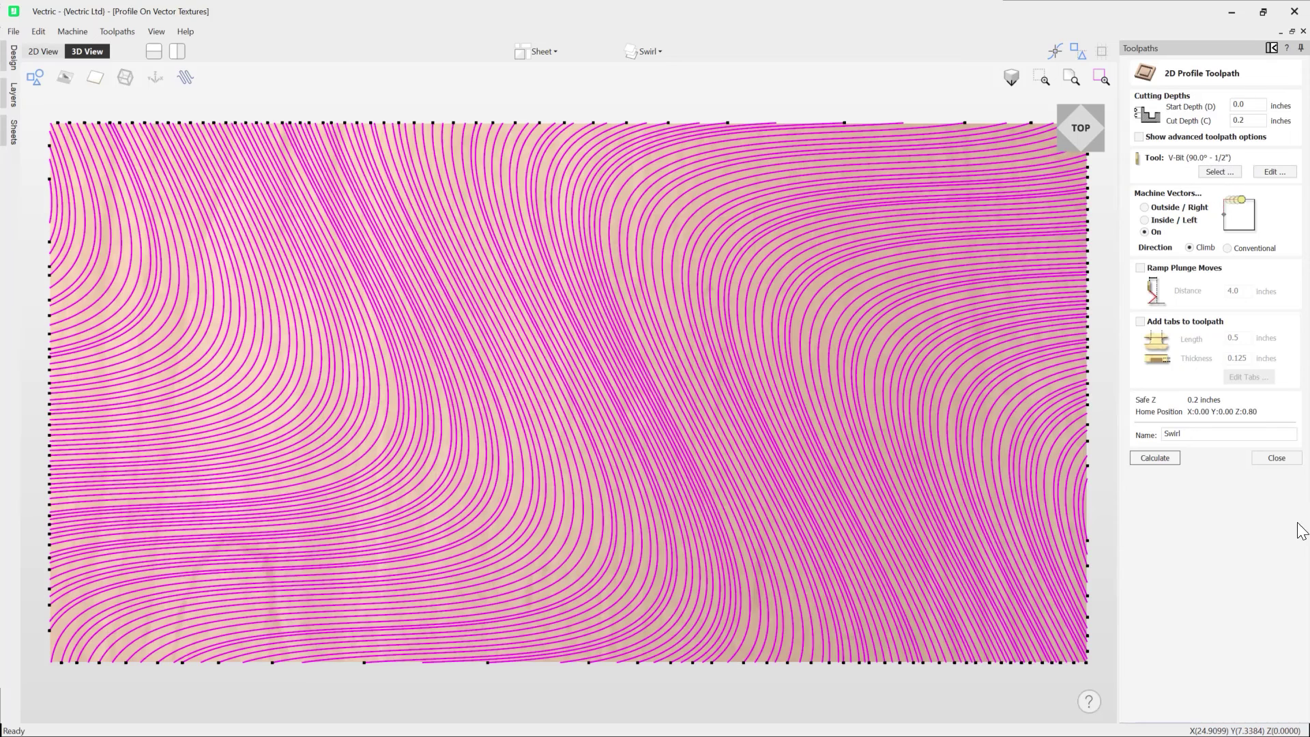
click(1268, 456)
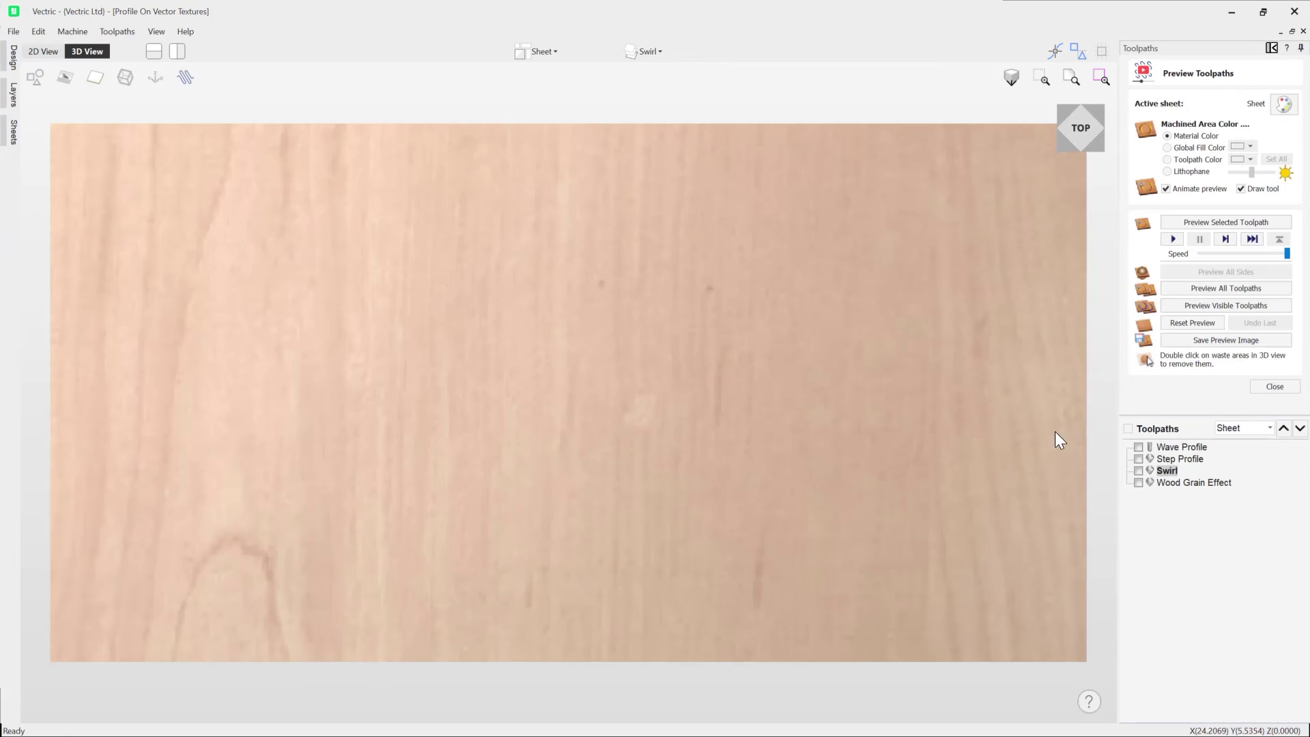
Simulate the Swirl toolpath, inspect the carved texture in 3D, and reset the preview.
click(1226, 222)
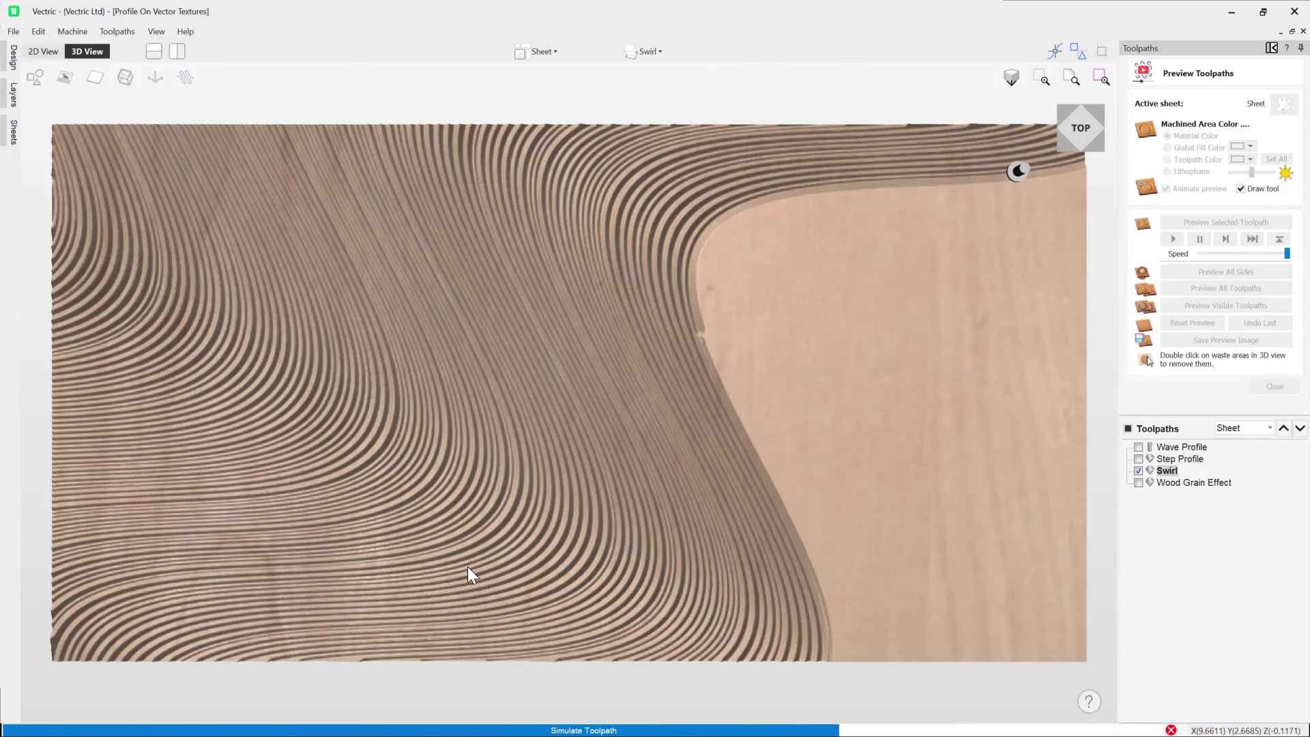
drag(810, 538, 1162, 219)
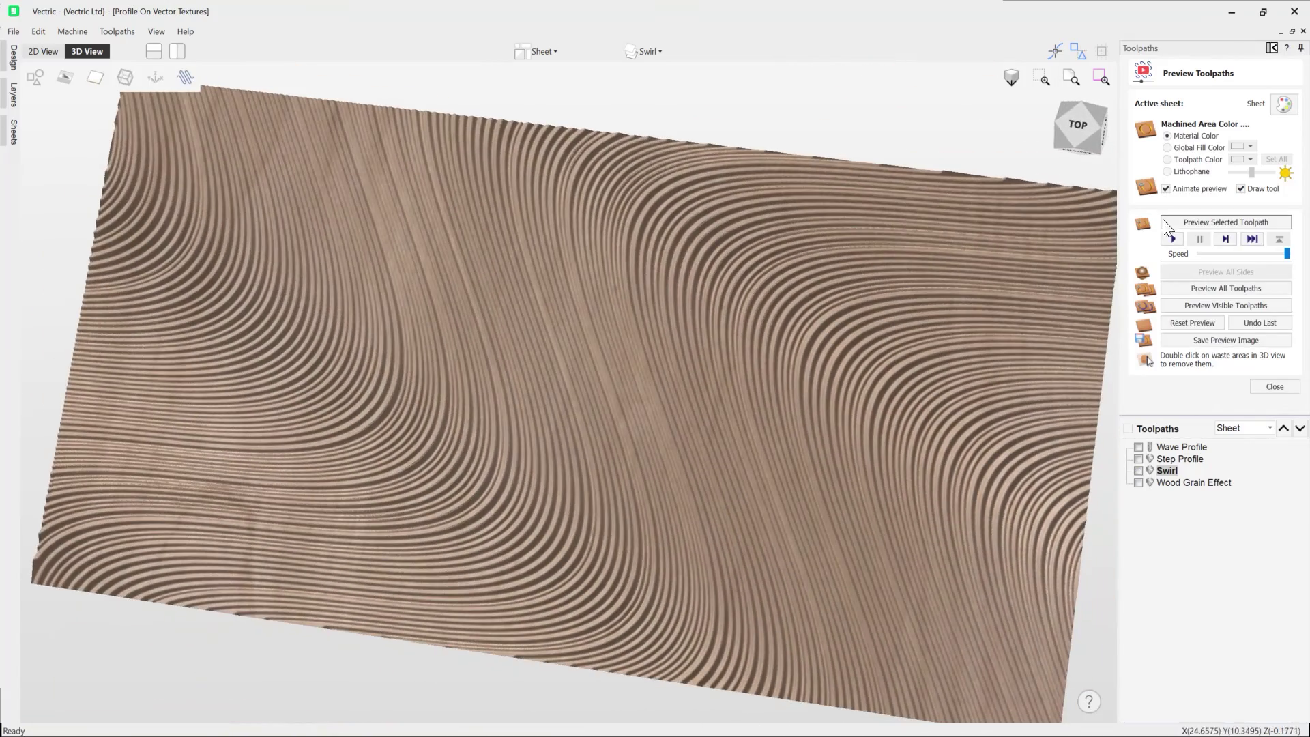
click(1076, 124)
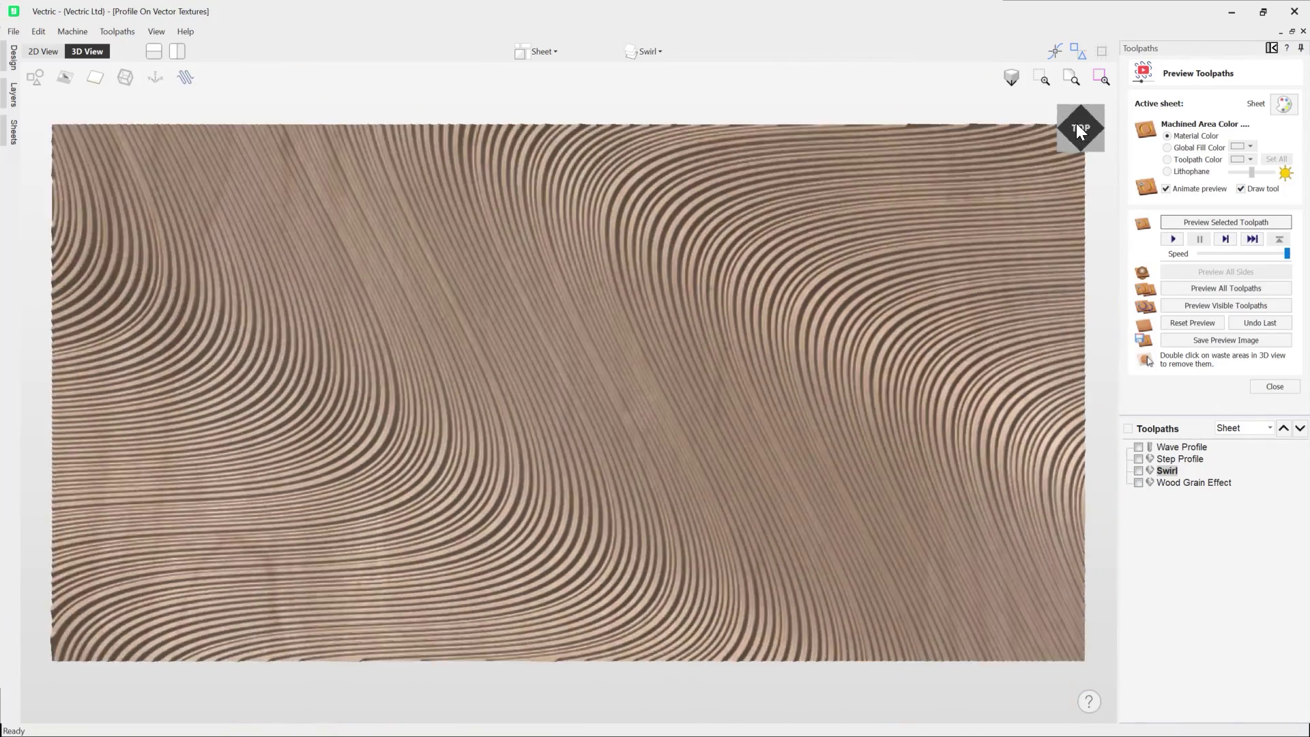
click(1192, 324)
click(1274, 386)
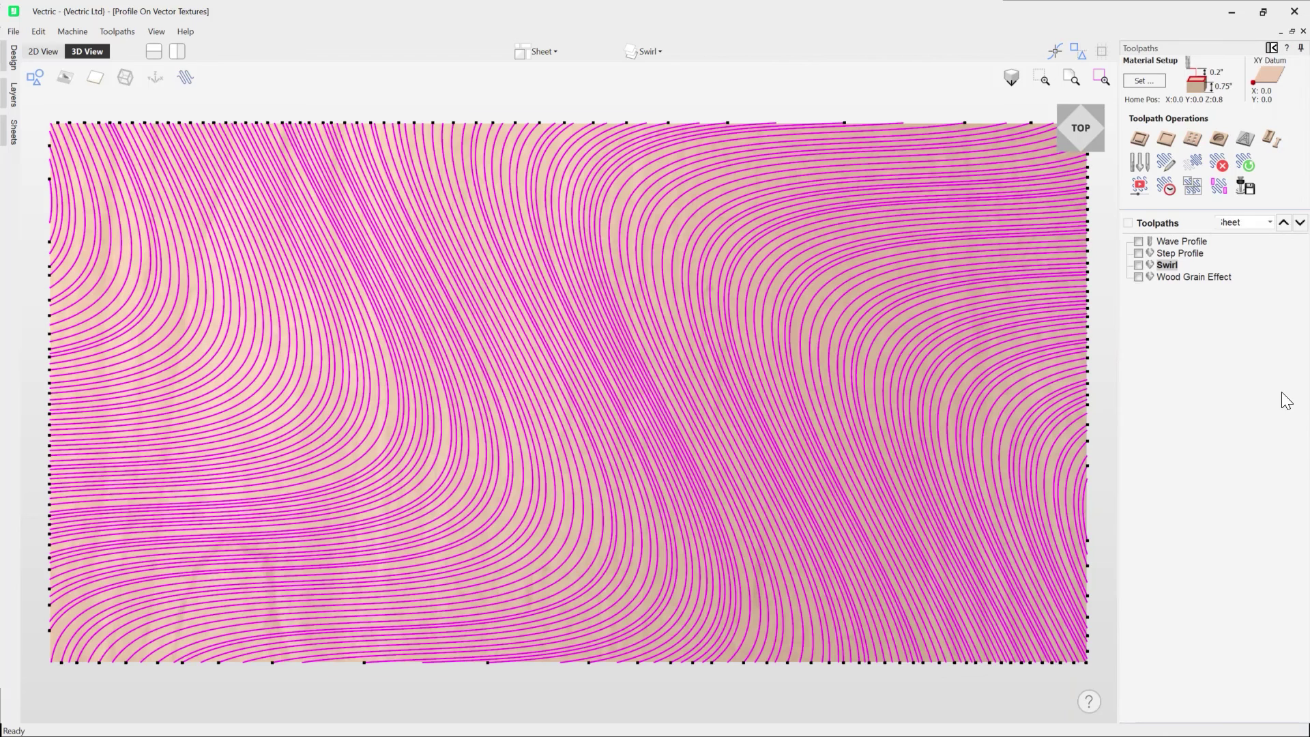
Make Wood Grain the active layer and review the Wood Grain Effect toolpath's settings.
click(655, 52)
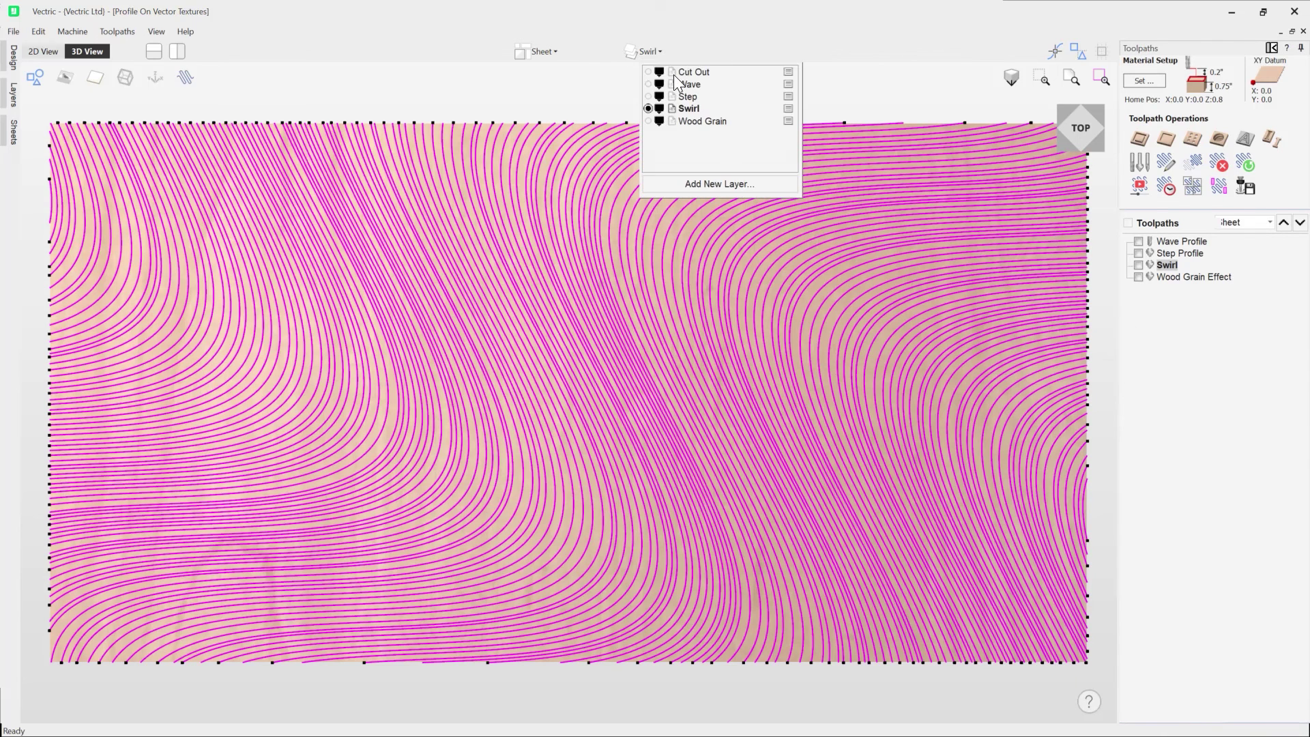
click(648, 121)
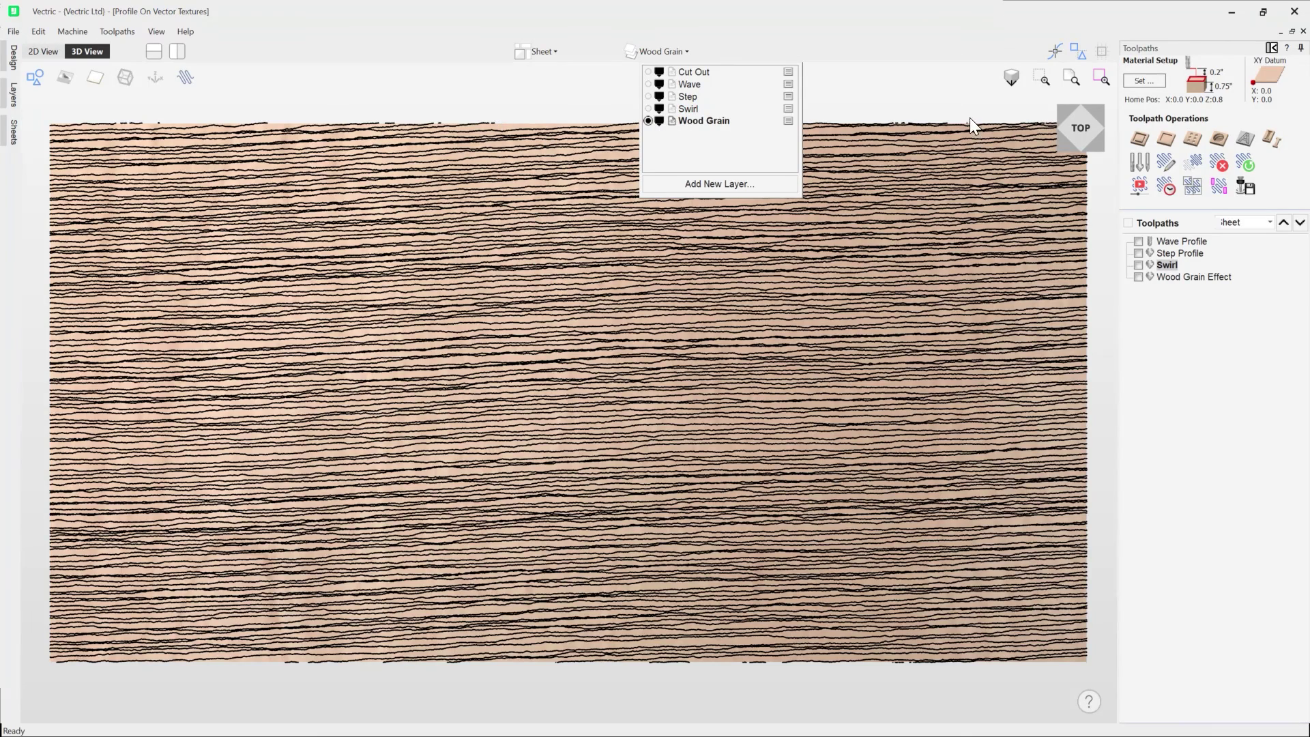
double_click(1209, 276)
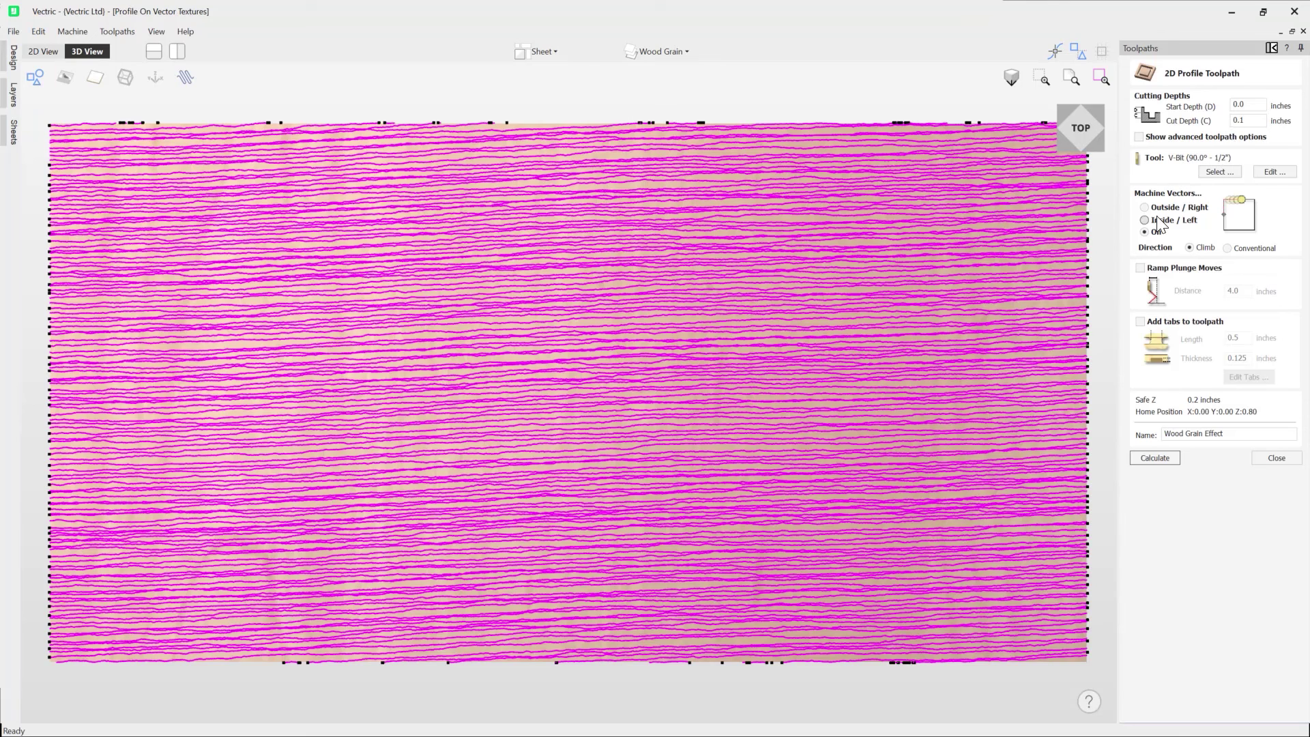
click(1275, 457)
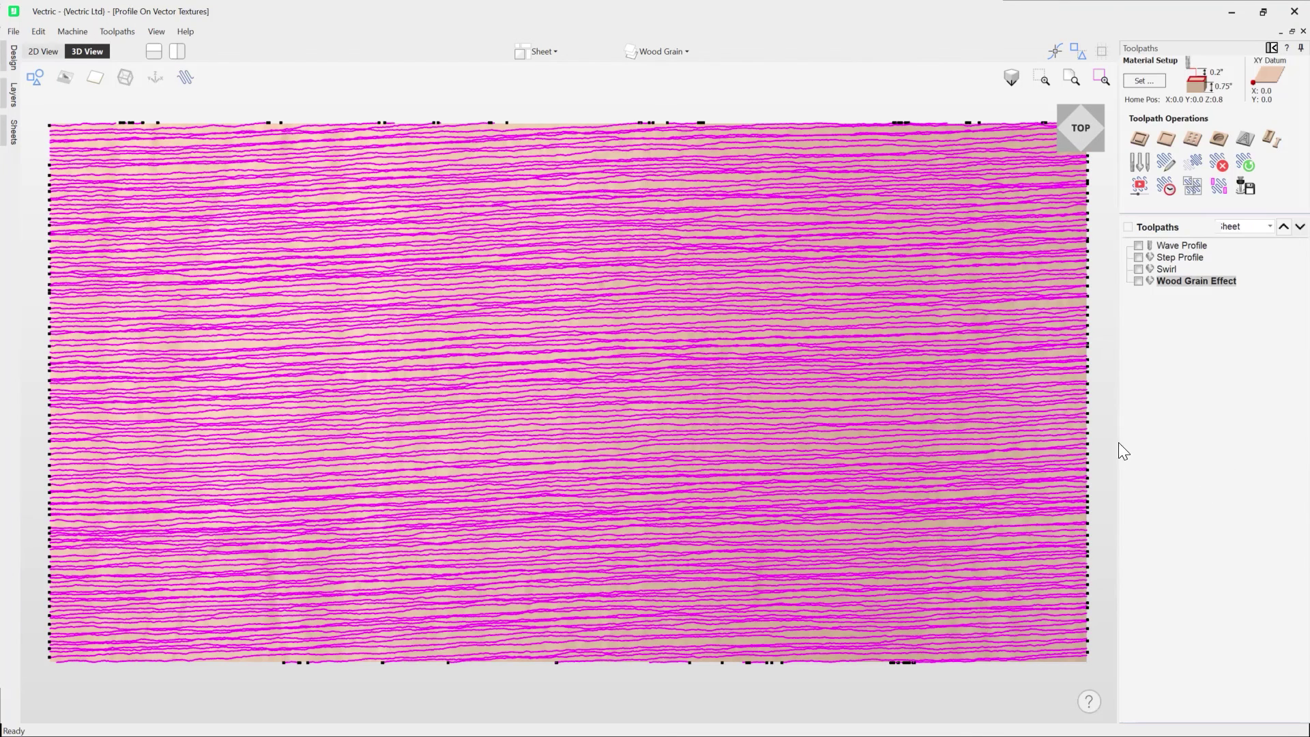
Simulate the Wood Grain Effect toolpath on the uncut material in the 3D preview.
click(1139, 185)
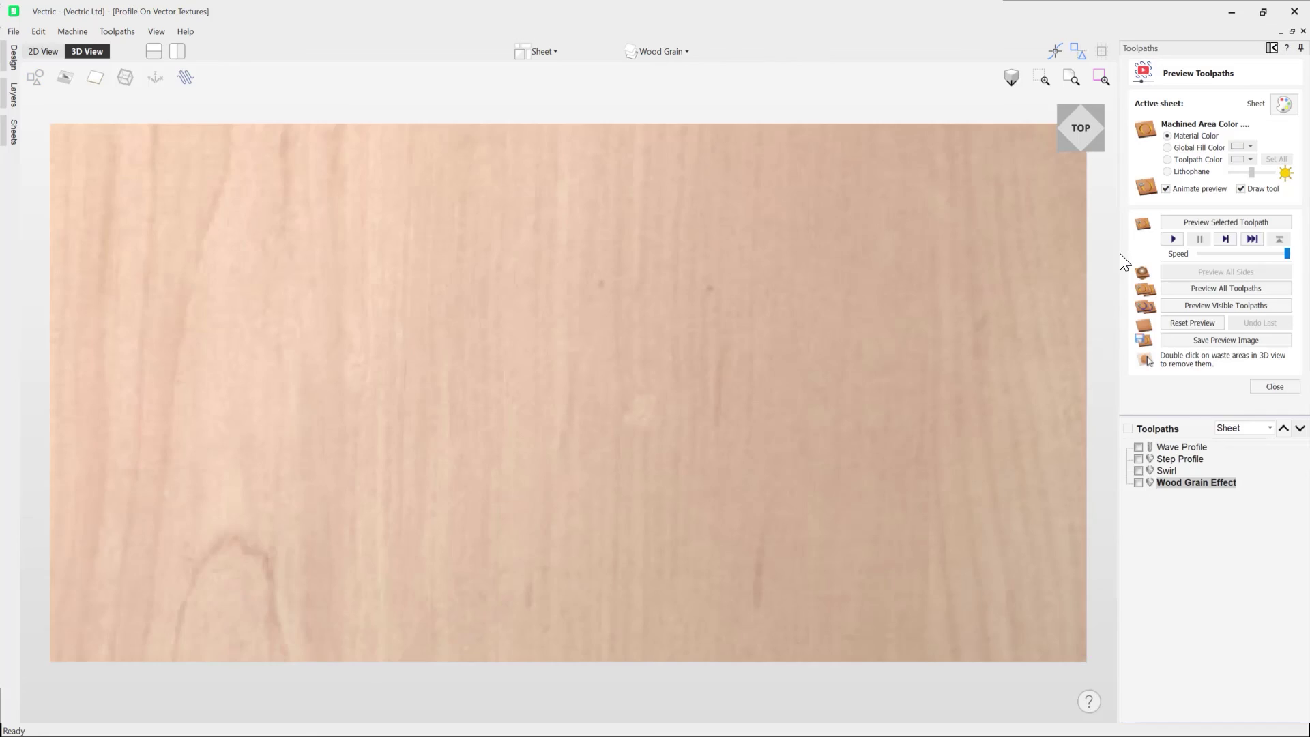
click(1234, 223)
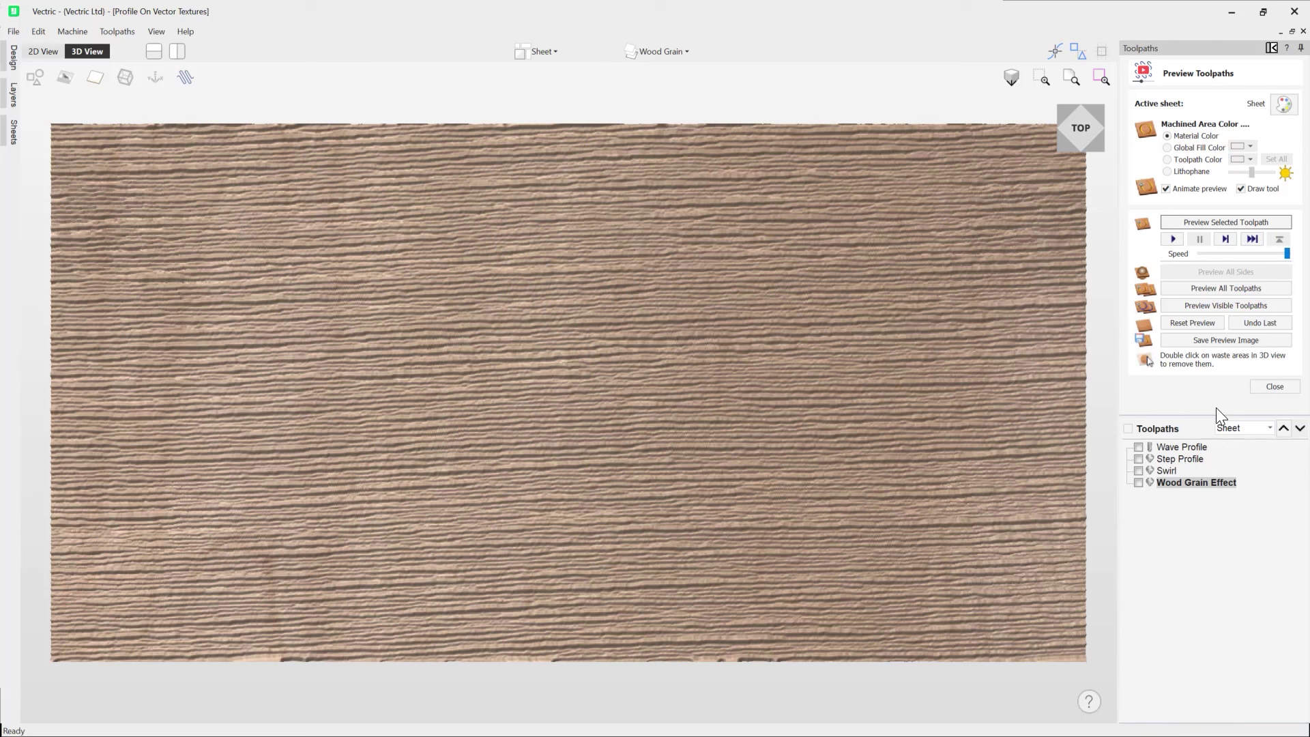
click(1269, 389)
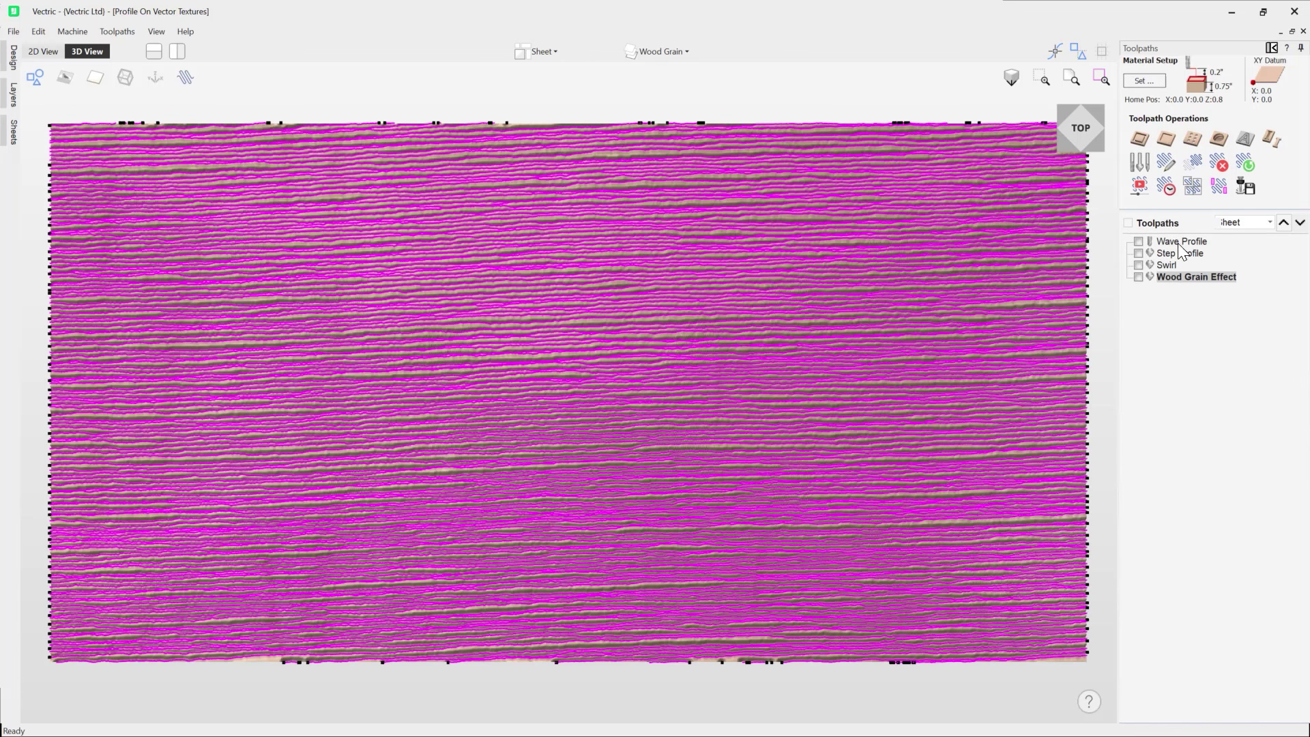